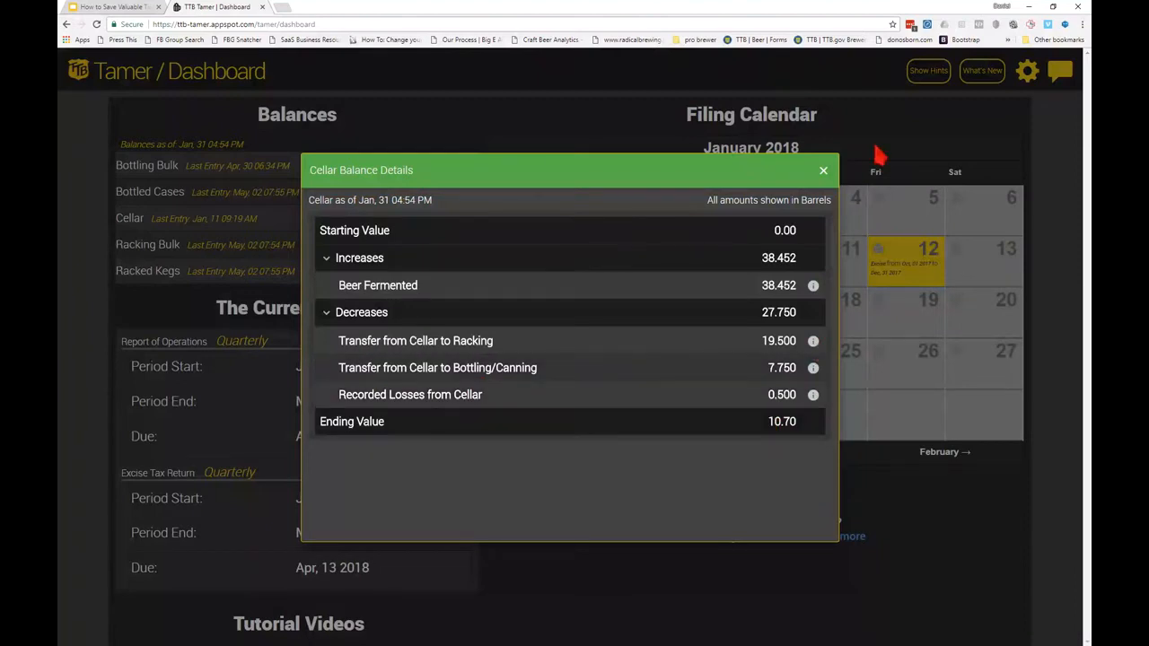
- Close the Cellar balance details and look through the rest of the dashboard down to the tutorial videos
{"action": "left_click", "coordinate": [823, 171]}
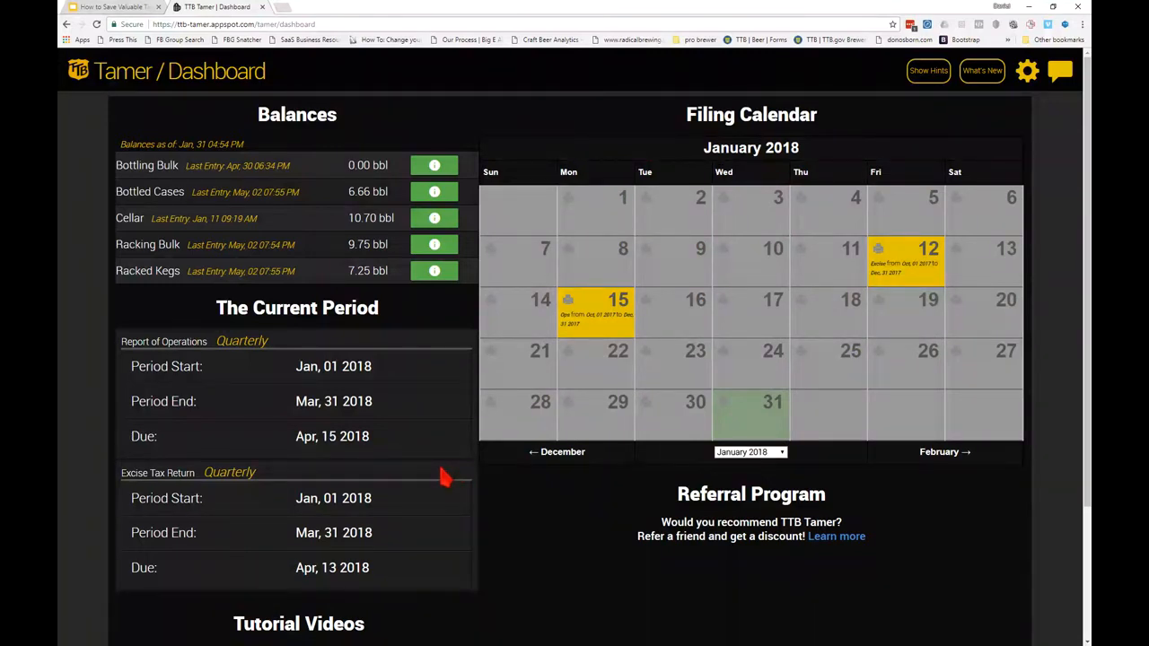
{"action": "scroll", "coordinate": [525, 542], "scroll_direction": "down", "scroll_amount": 2}
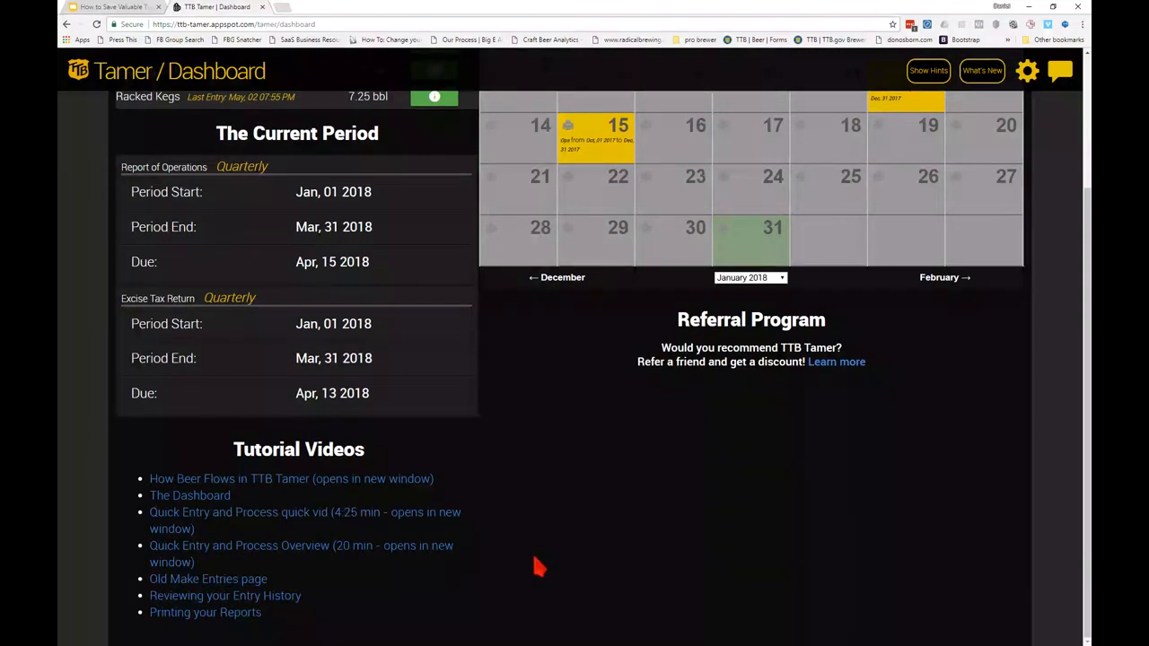
{"action": "scroll", "coordinate": [519, 575], "scroll_direction": "up", "scroll_amount": 3}
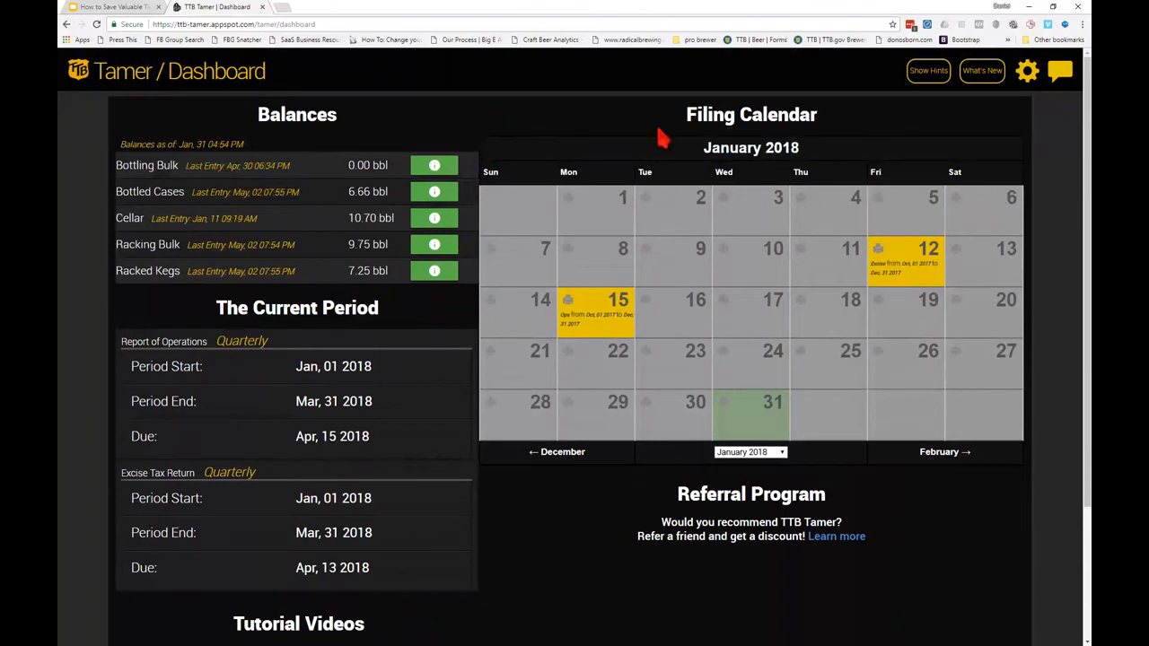
- Review the What's New update notes, and step through a few of the dashboard's hints before exiting them
{"action": "left_click", "coordinate": [979, 81]}
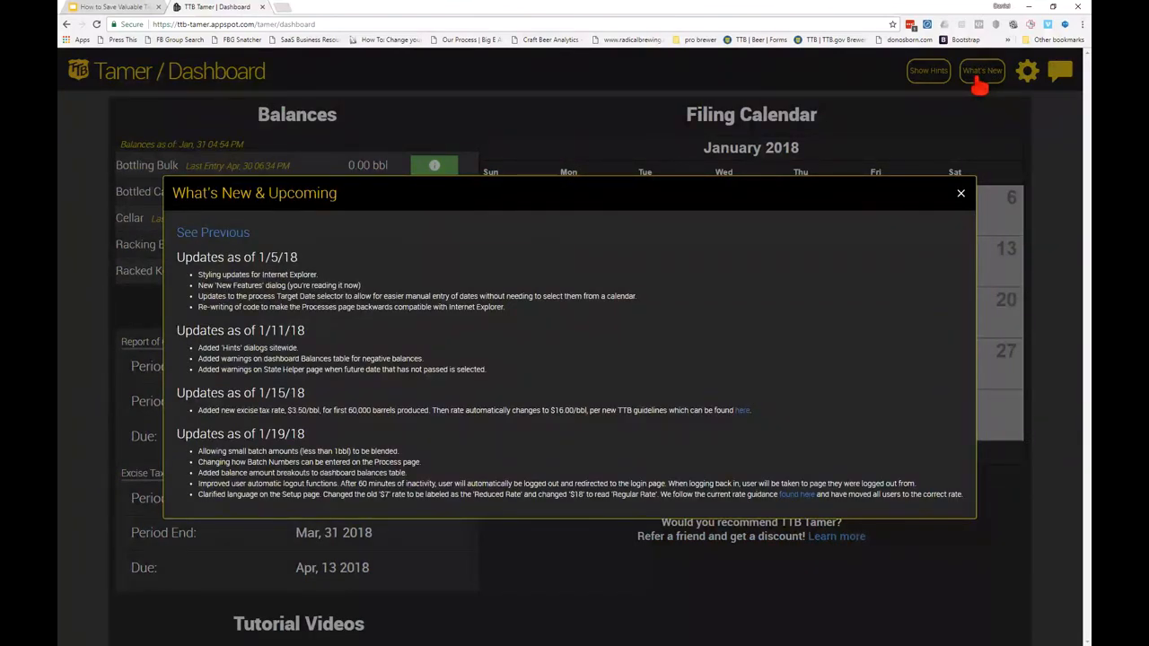
{"action": "left_click", "coordinate": [960, 194]}
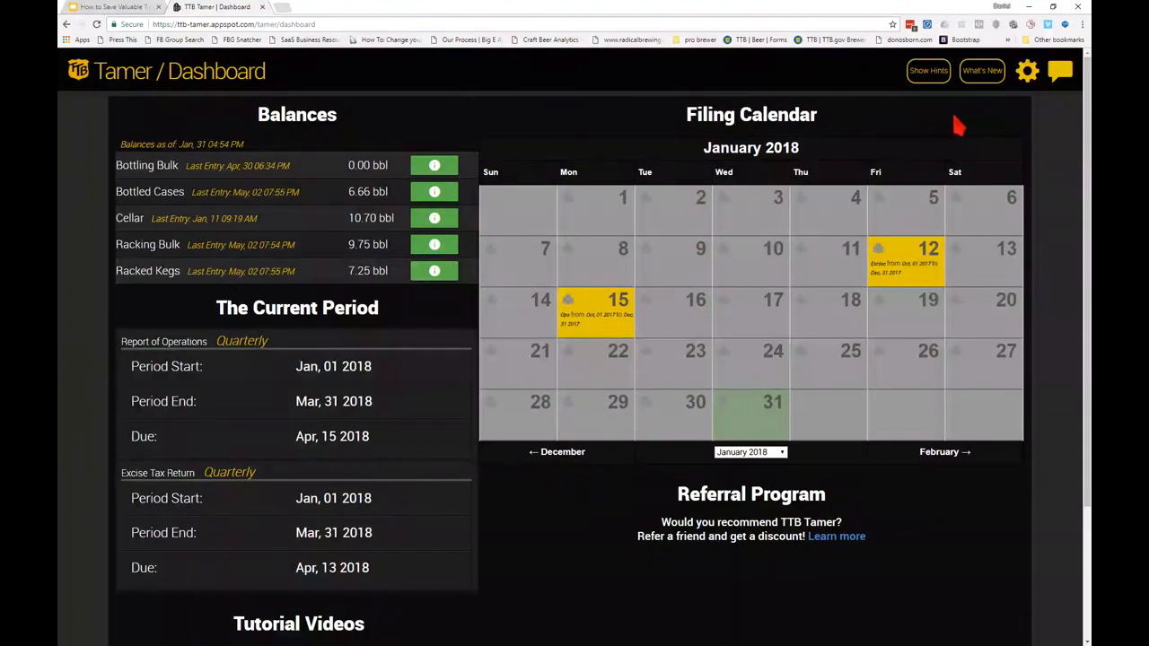
{"action": "left_click", "coordinate": [928, 71]}
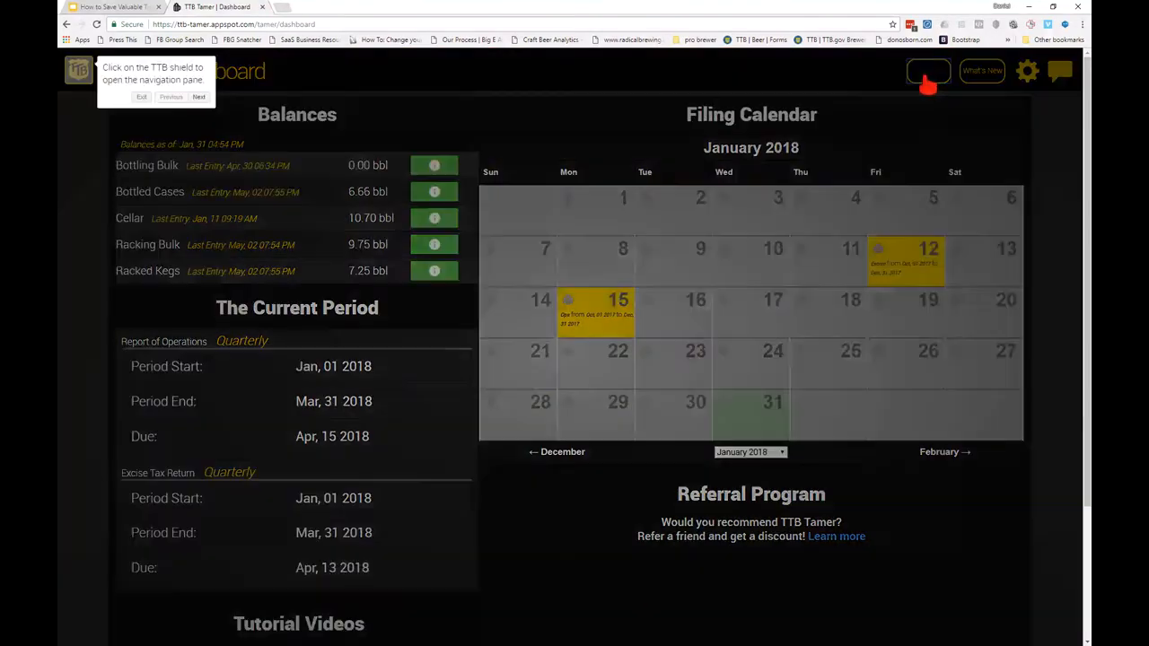
{"action": "left_click", "coordinate": [201, 98]}
{"action": "left_click", "coordinate": [992, 126]}
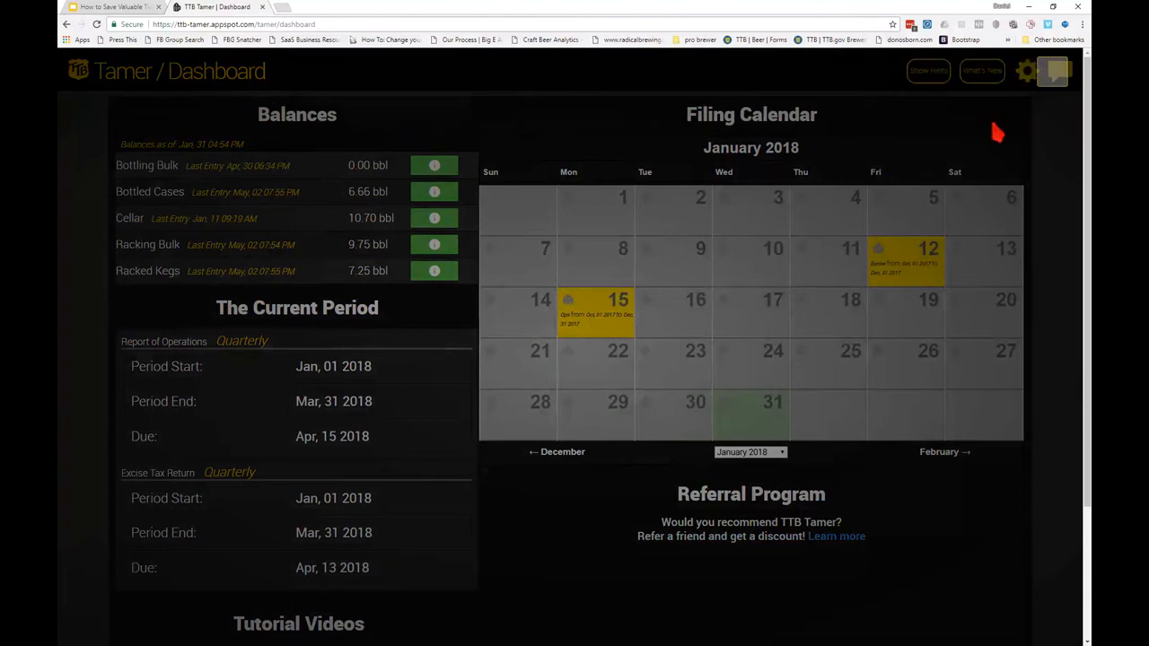
{"action": "left_click", "coordinate": [1026, 123]}
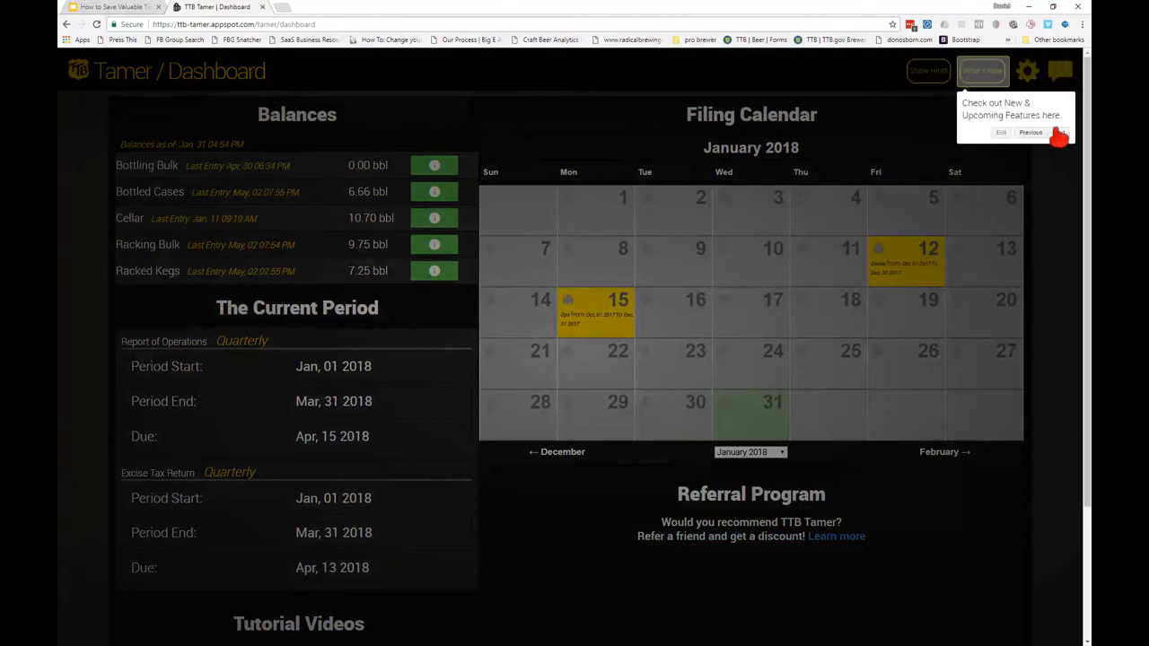
{"action": "left_click", "coordinate": [1001, 134]}
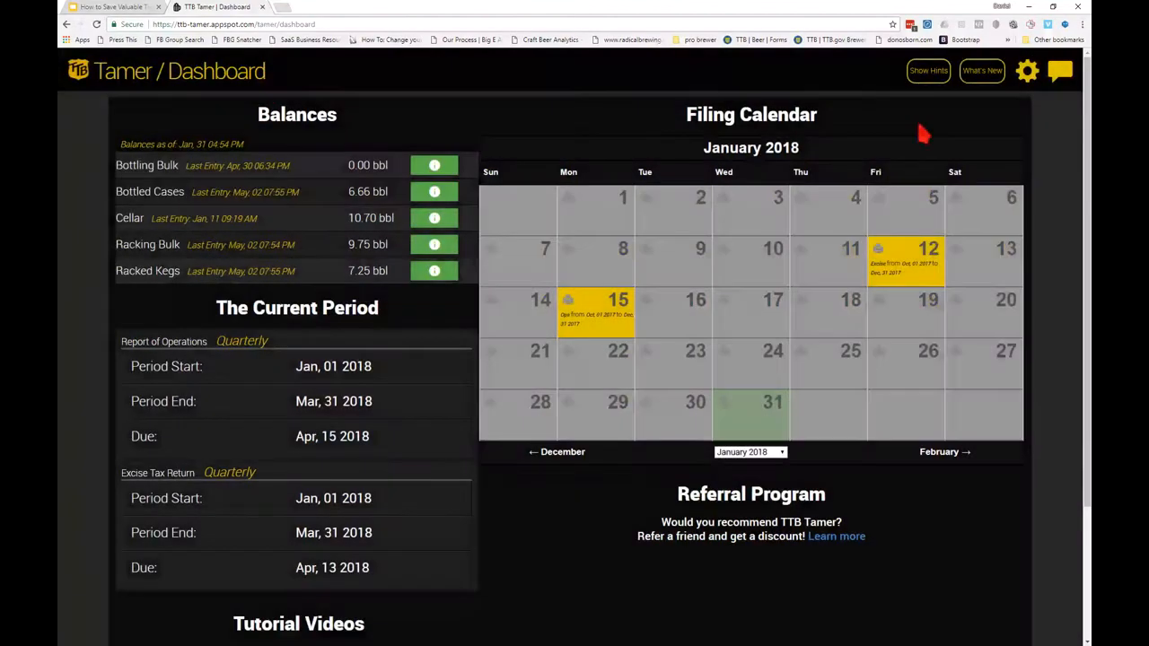
- Look over the brewery, password and account options in the settings, and close them without choosing any
{"action": "left_click", "coordinate": [1026, 72]}
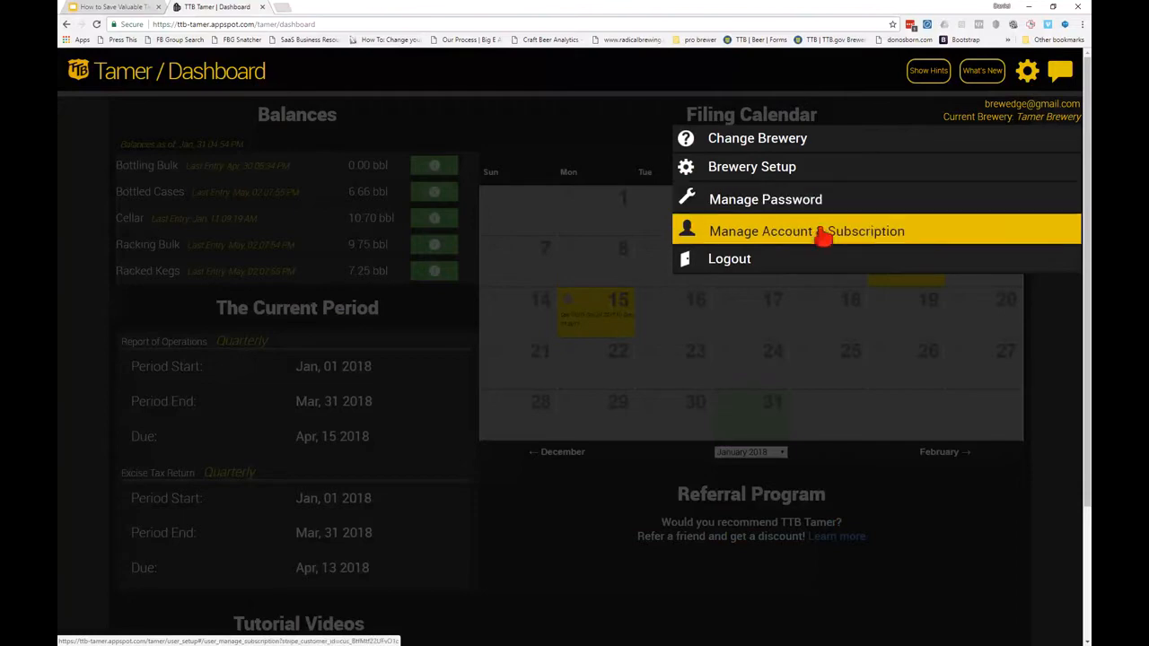
{"action": "left_click", "coordinate": [412, 114]}
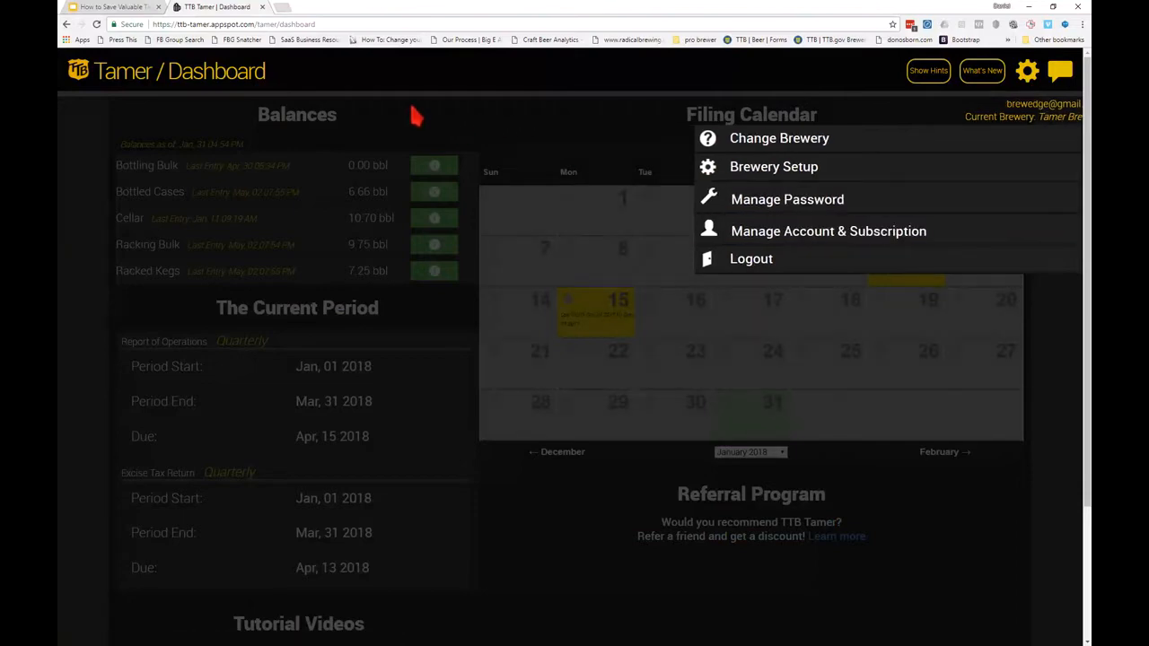
- Open the new version of the Make Entries page and dismiss its welcome and beta notices
{"action": "left_click", "coordinate": [82, 76]}
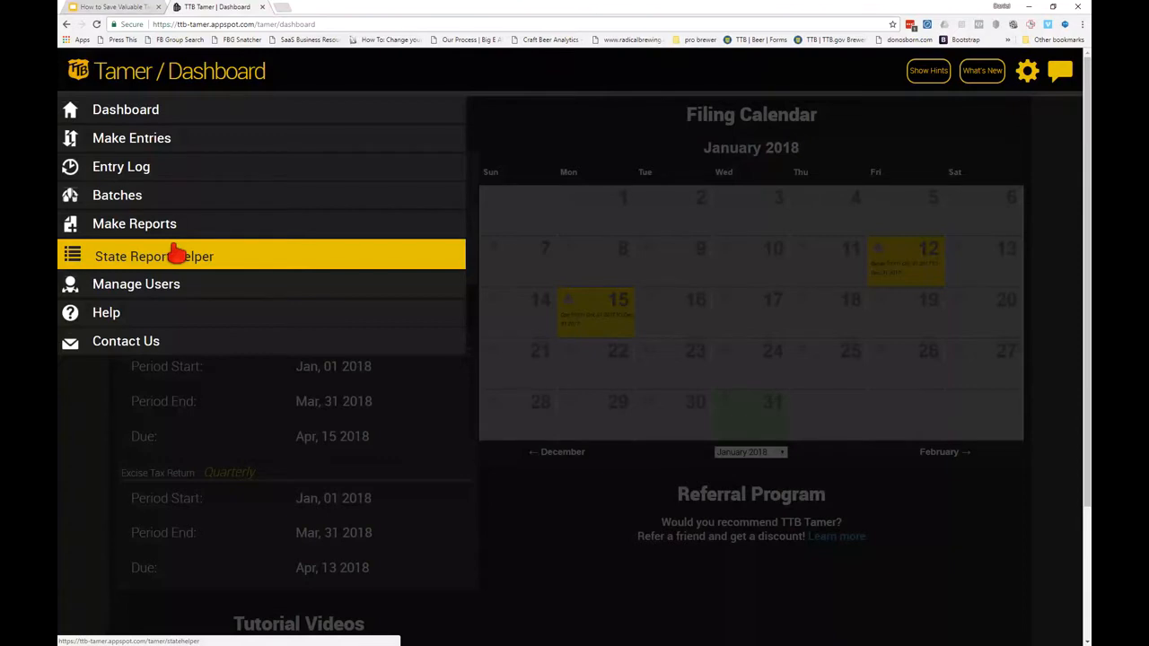
{"action": "left_click", "coordinate": [169, 152]}
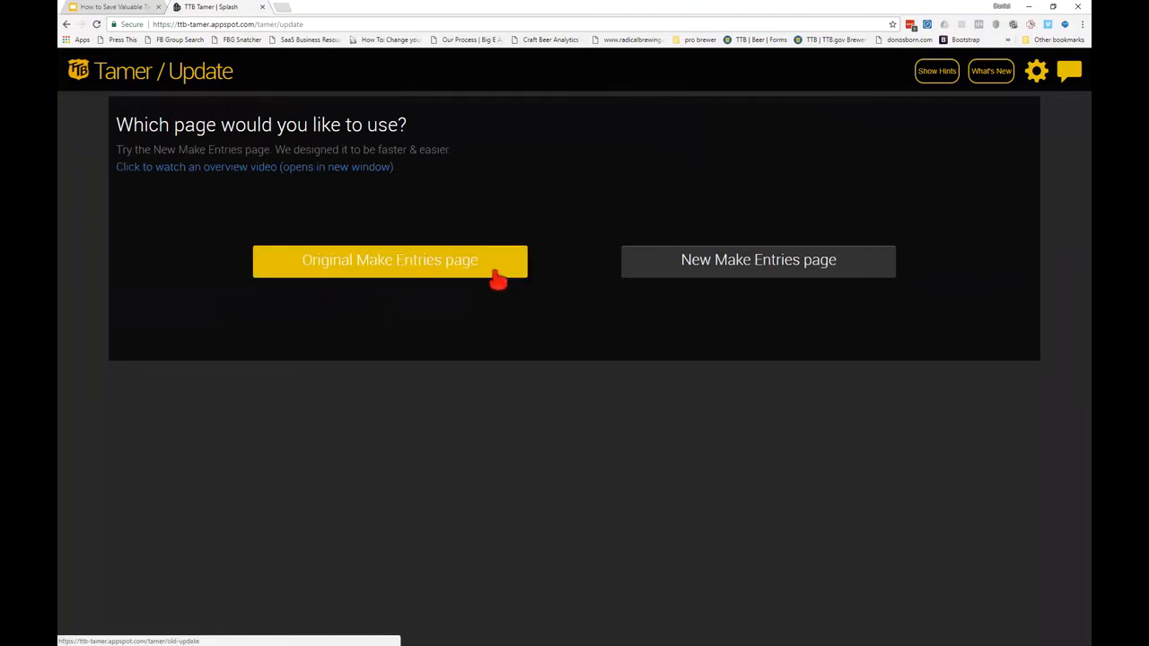
{"action": "left_click", "coordinate": [687, 265]}
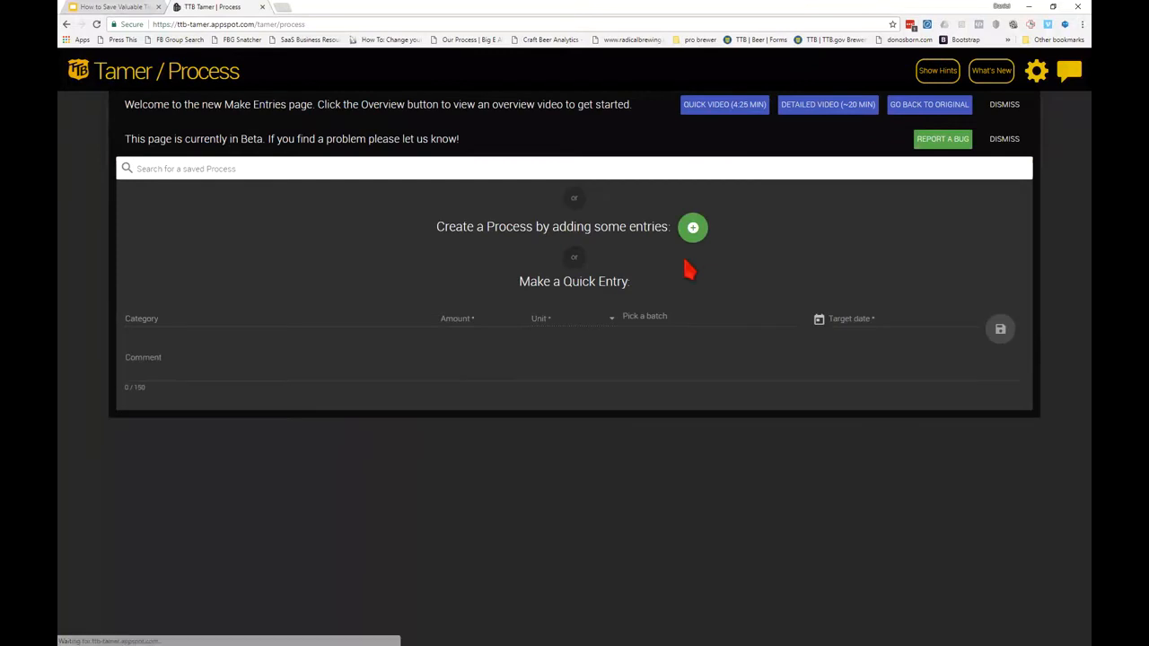
{"action": "left_click", "coordinate": [1008, 140]}
{"action": "left_click", "coordinate": [1007, 109]}
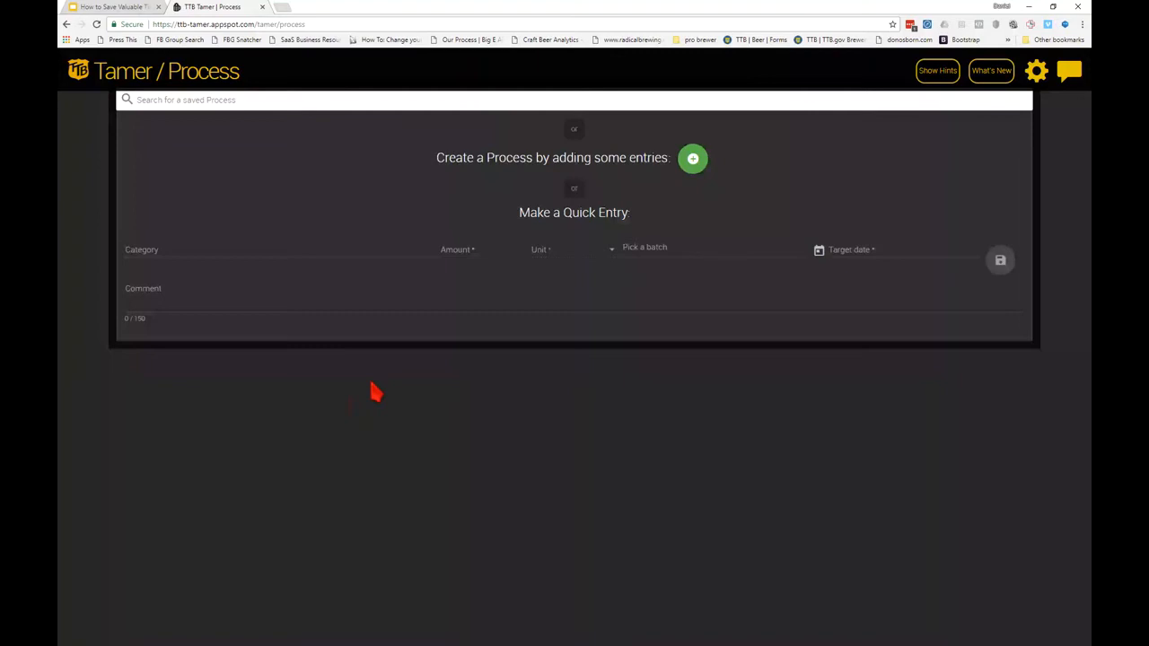
{"action": "left_click", "coordinate": [263, 99]}
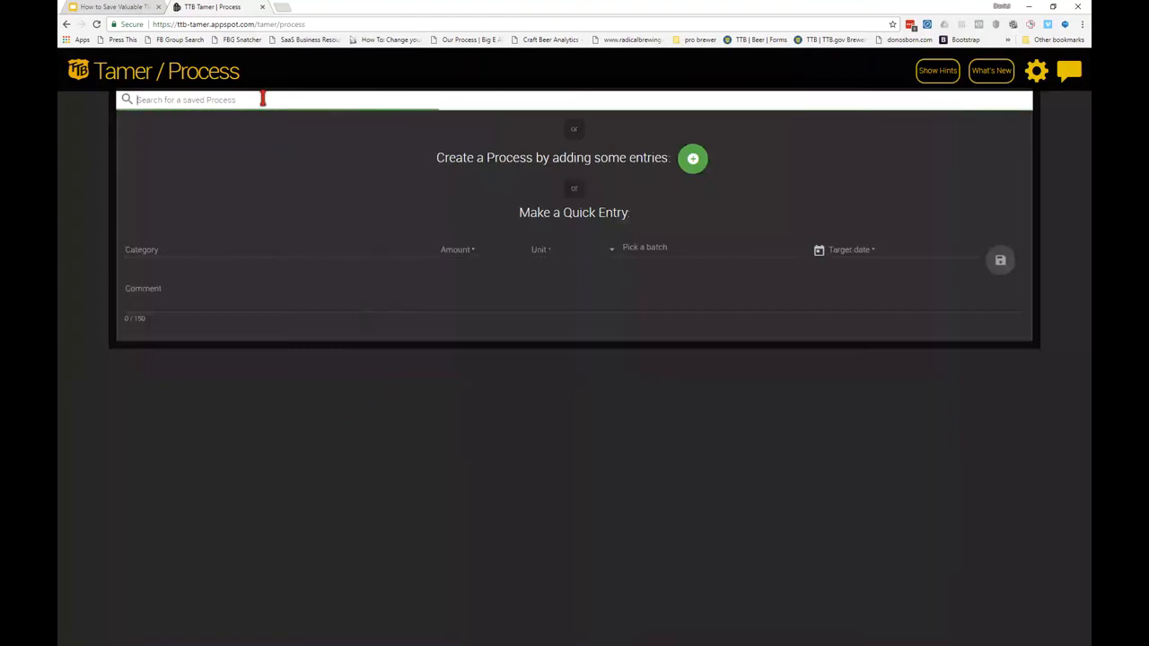
{"action": "left_click", "coordinate": [106, 169]}
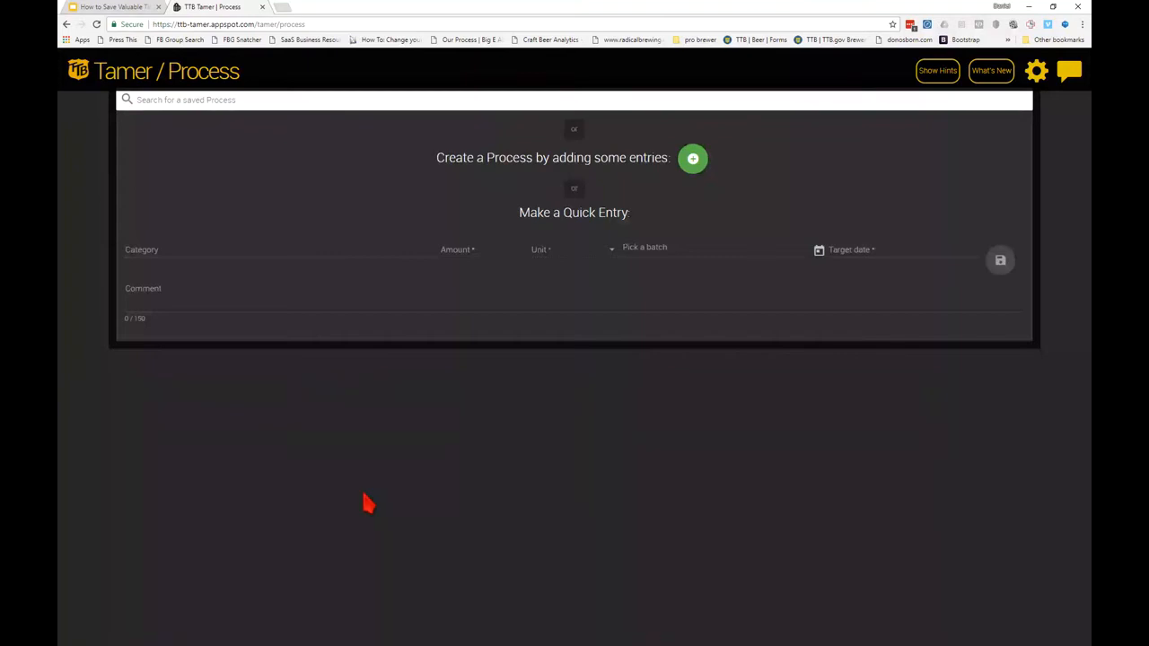
{"action": "left_click", "coordinate": [363, 496]}
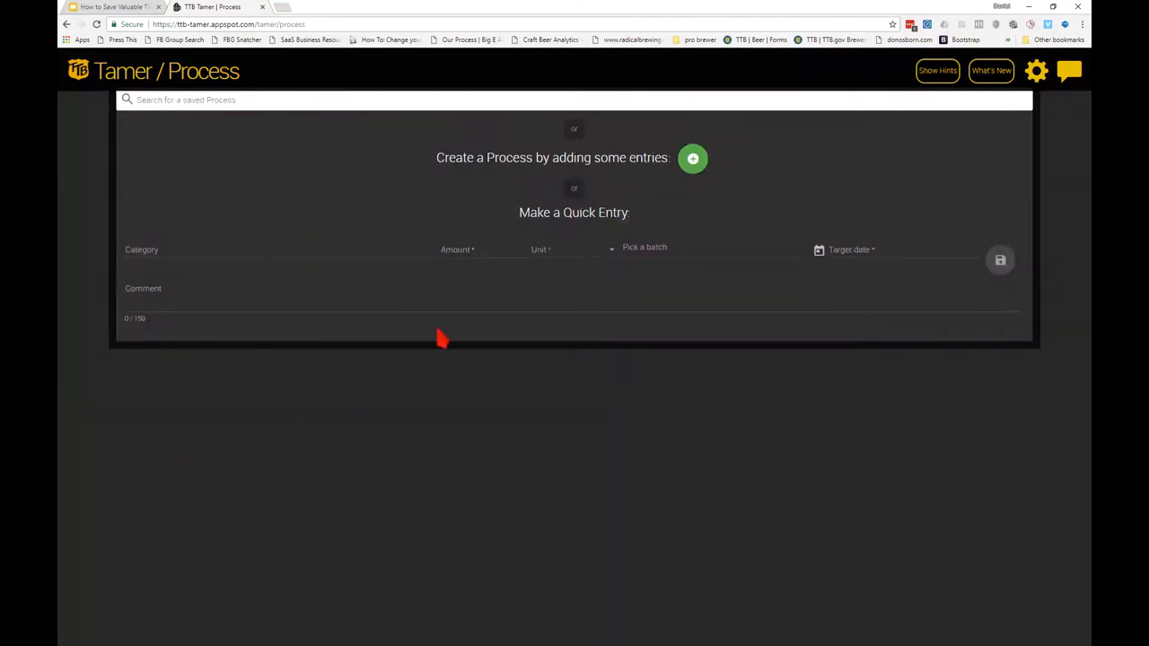
- Create a process from favorite entries: tavern keg sales twice, and beer removed for sale in kegs, removed for sale in cases, and destroyed from cases once each
{"action": "left_click", "coordinate": [705, 166]}
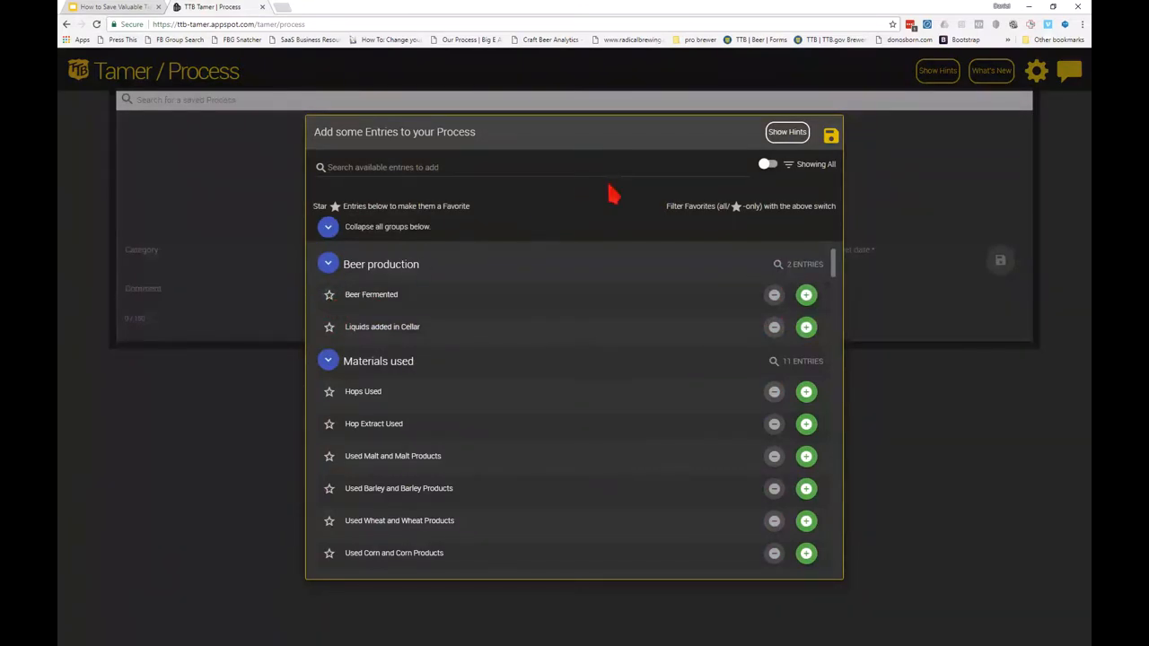
{"action": "left_click", "coordinate": [765, 165]}
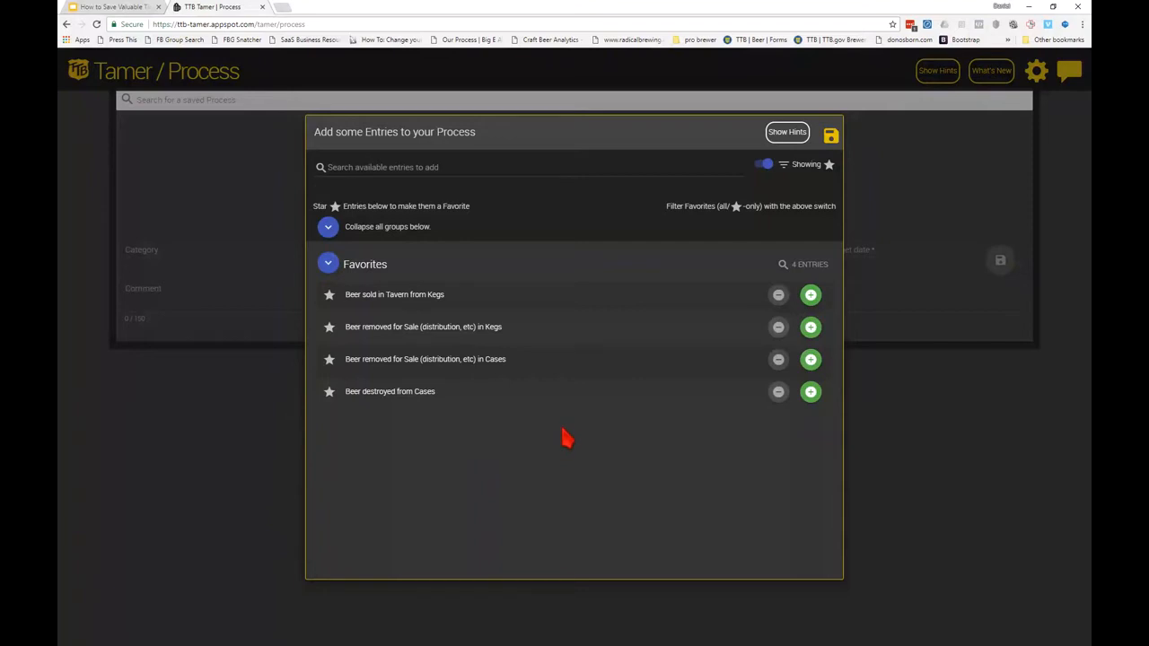
{"action": "left_click", "coordinate": [812, 299]}
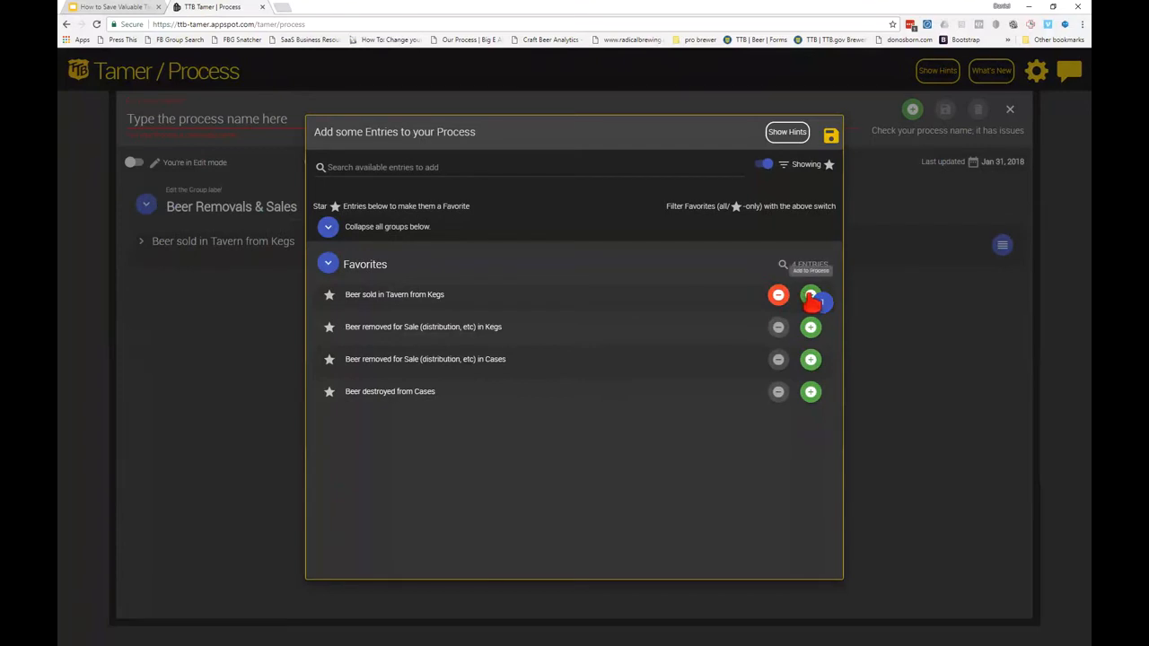
{"action": "left_click", "coordinate": [811, 296]}
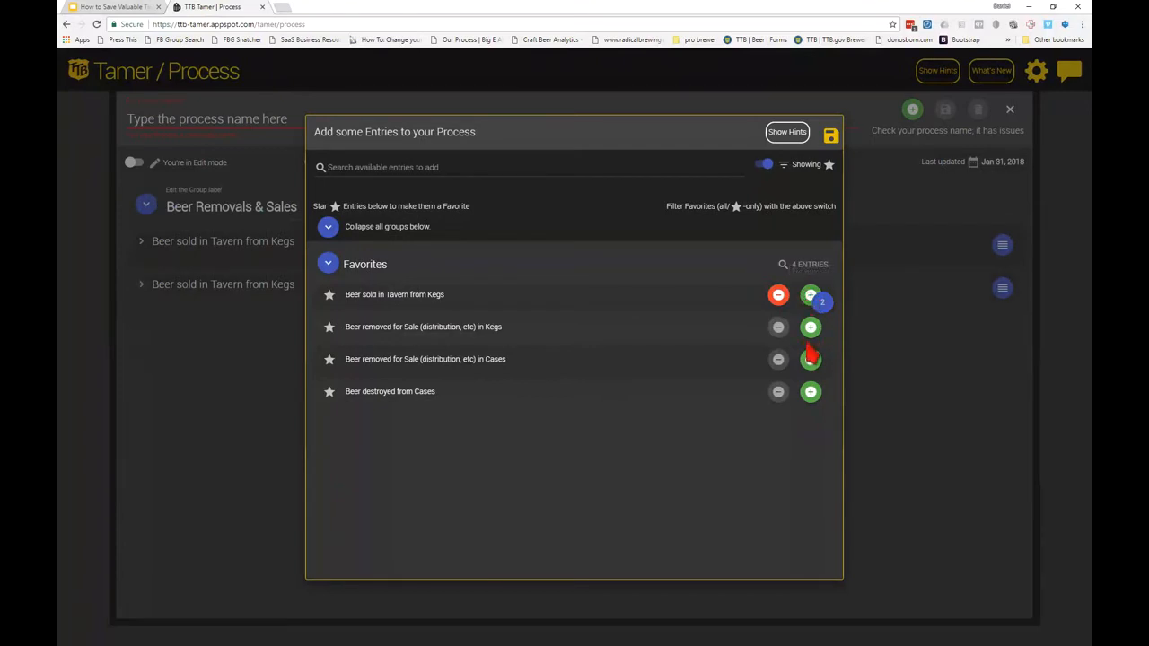
{"action": "left_click", "coordinate": [810, 329]}
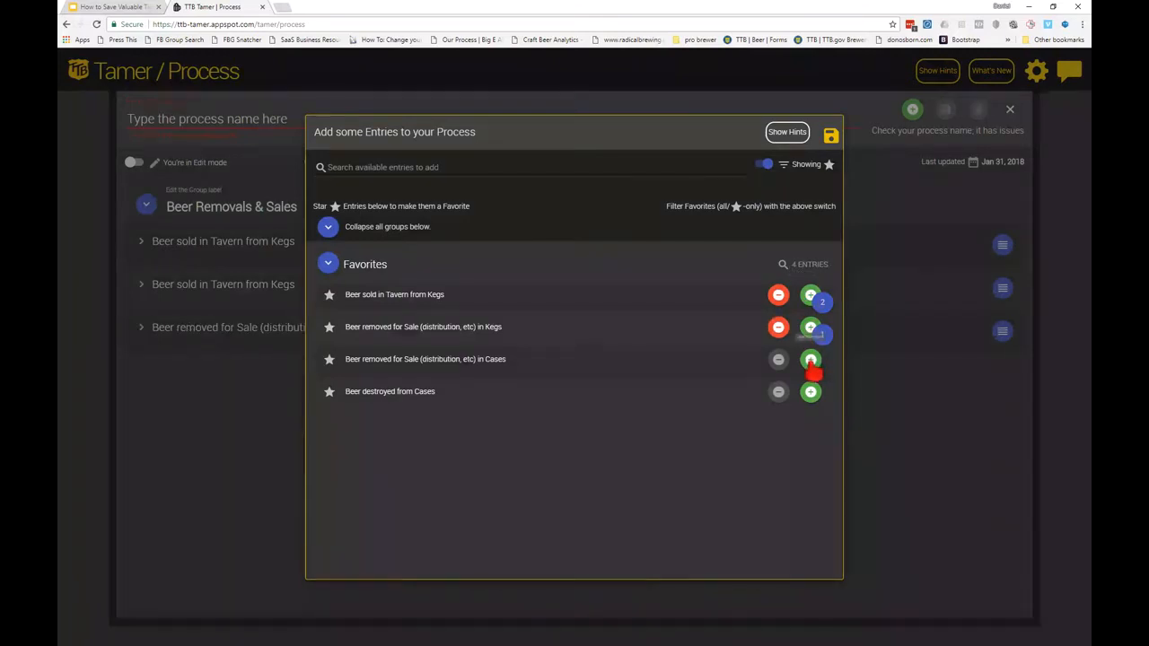
{"action": "left_click", "coordinate": [811, 362]}
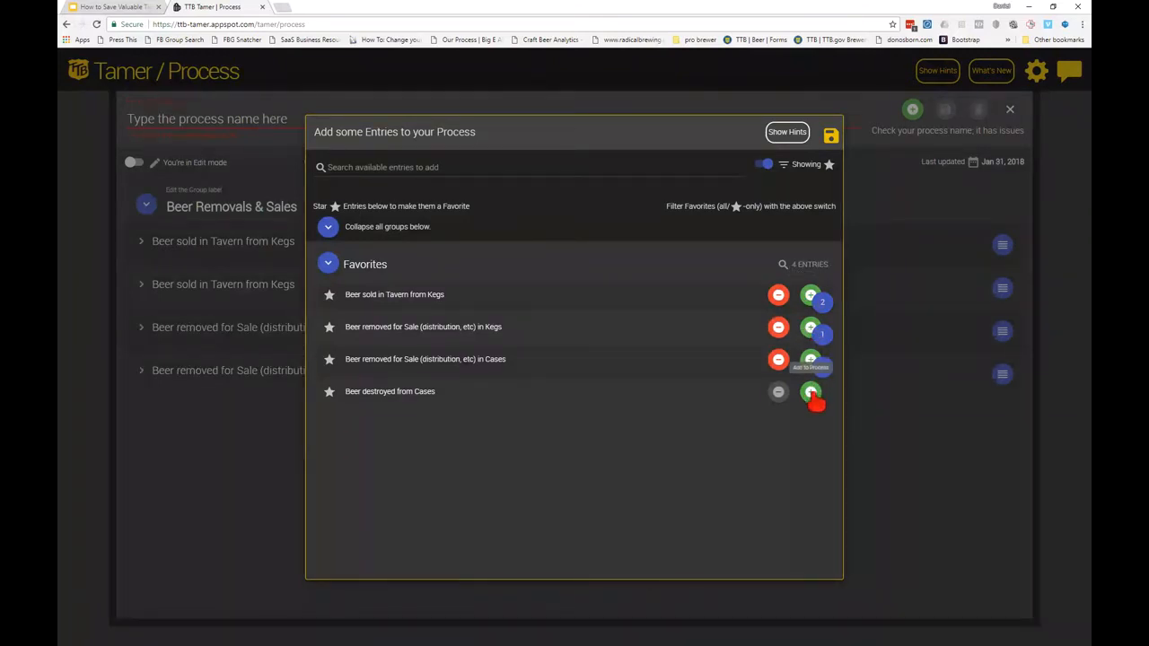
{"action": "left_click", "coordinate": [812, 394]}
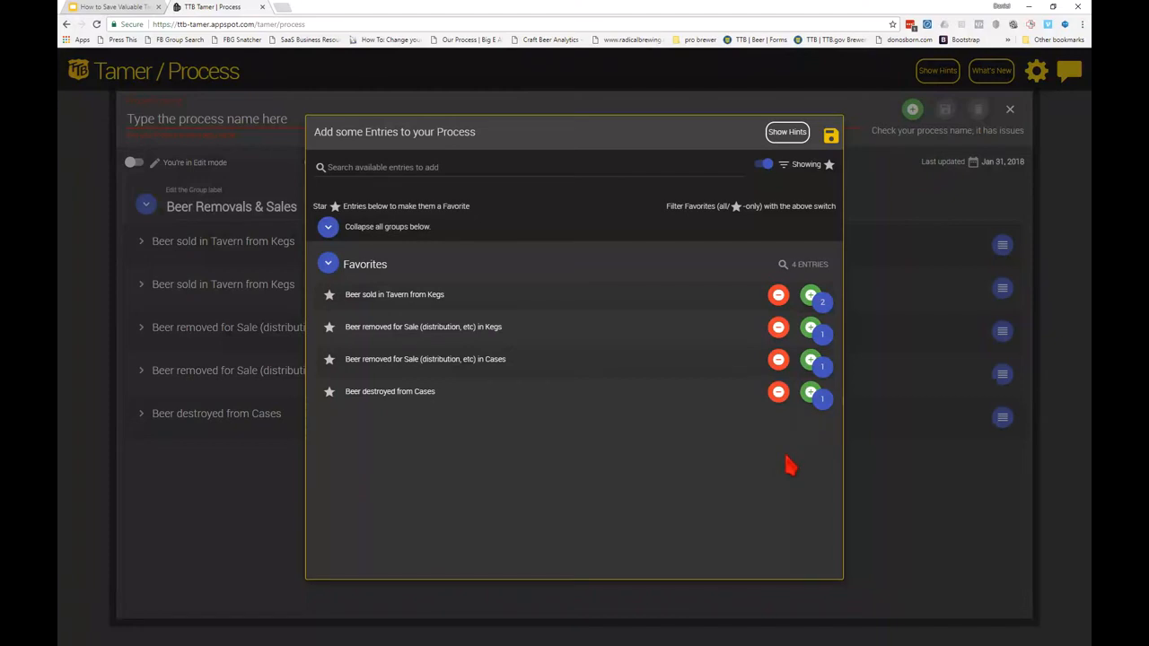
{"action": "left_click", "coordinate": [831, 137]}
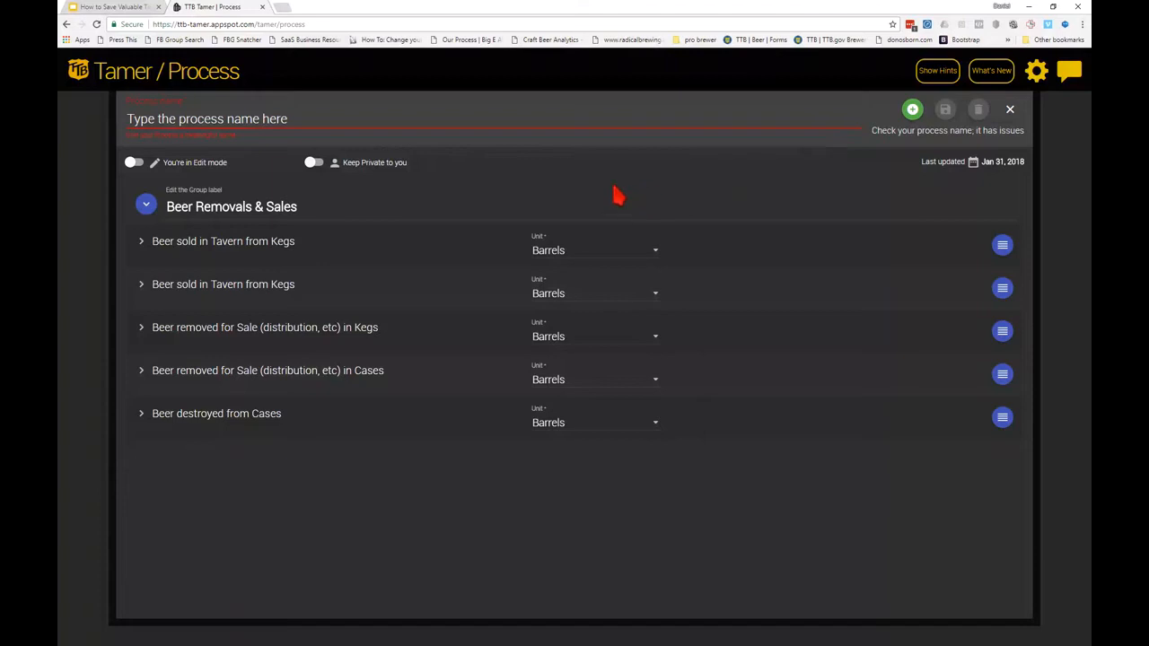
- Name the new process "Sales process for webinar"
{"action": "left_click_drag", "start_coordinate": [288, 118], "coordinate": [127, 126]}
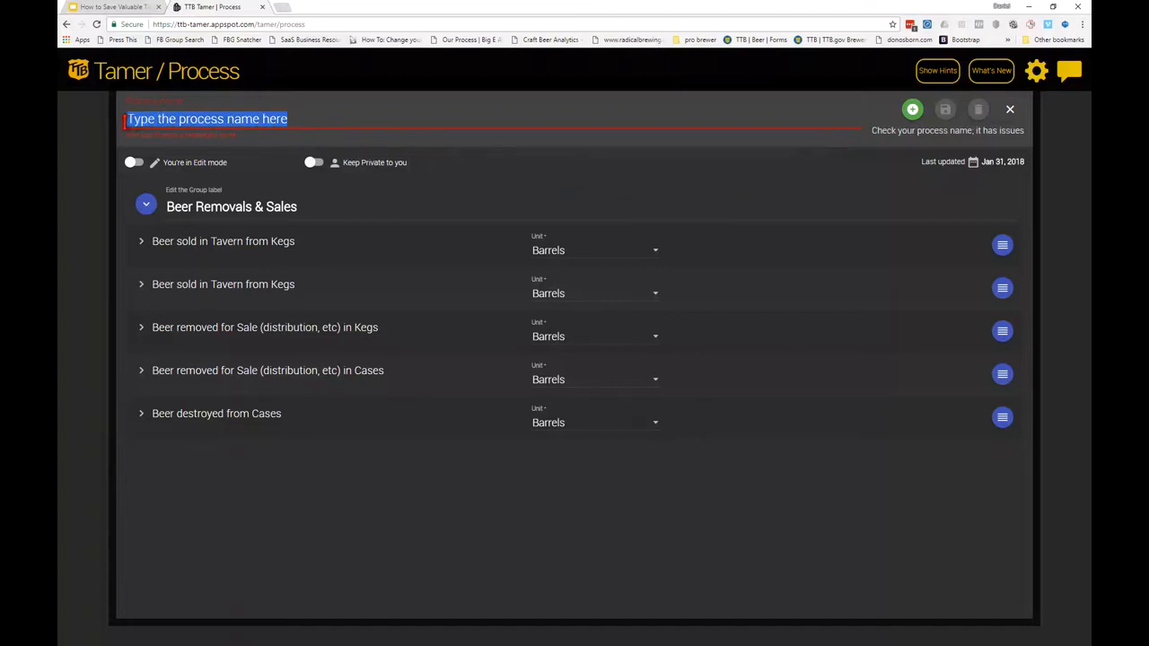
{"action": "type", "text": "Sales "}
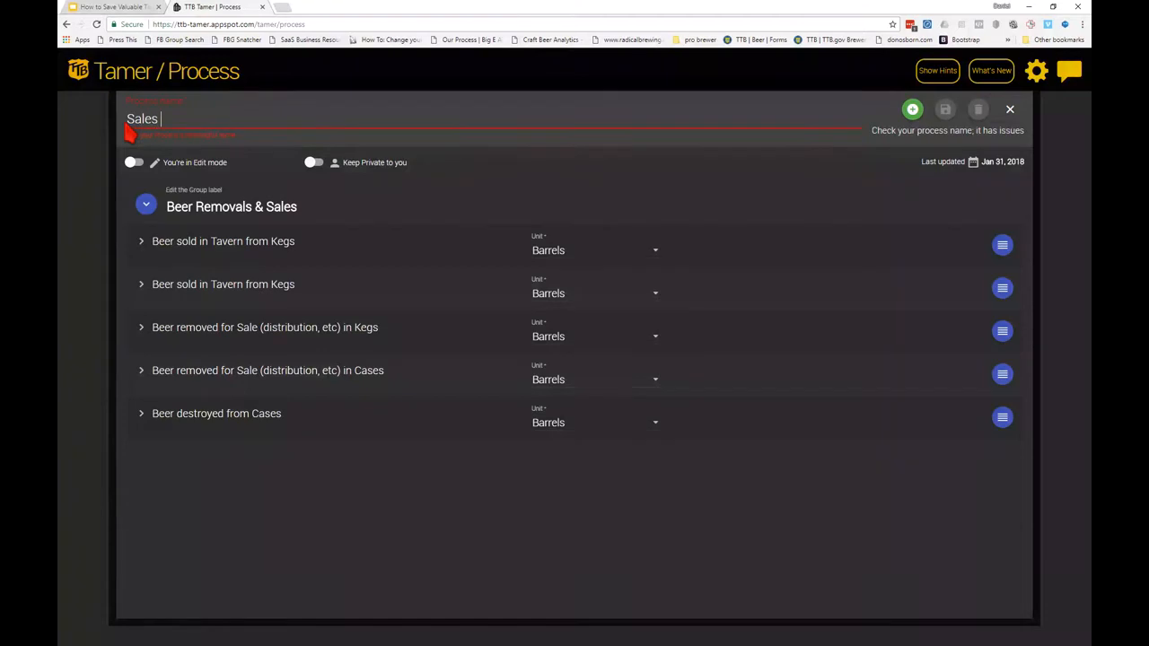
{"action": "type", "text": "process for webinar"}
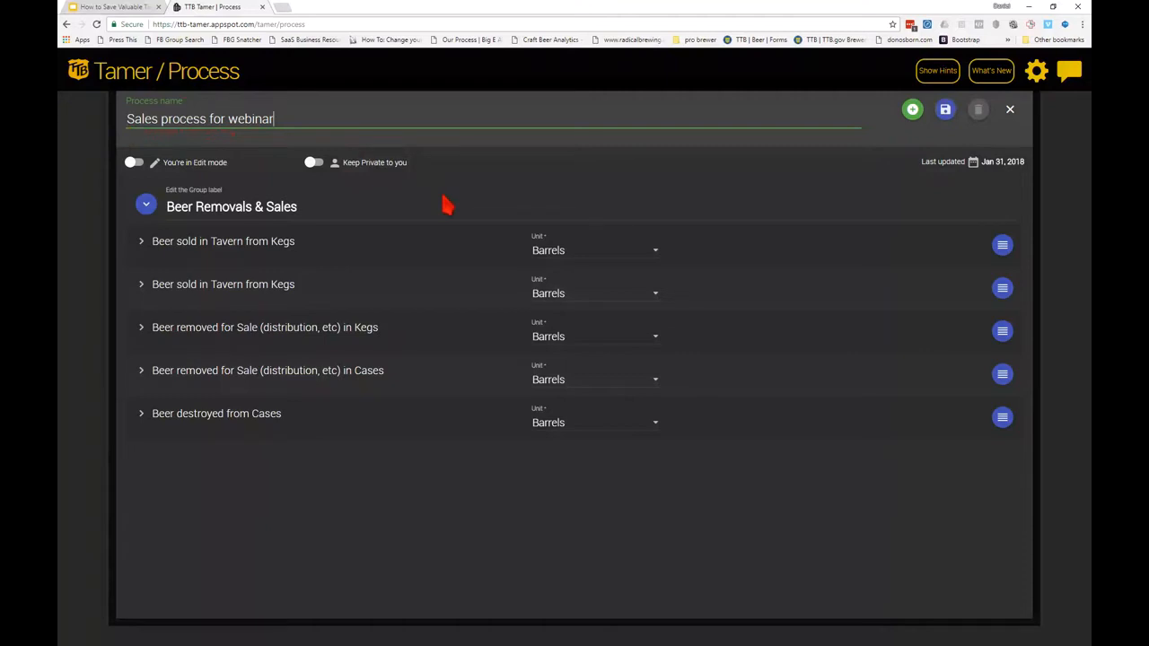
{"action": "left_click", "coordinate": [482, 189]}
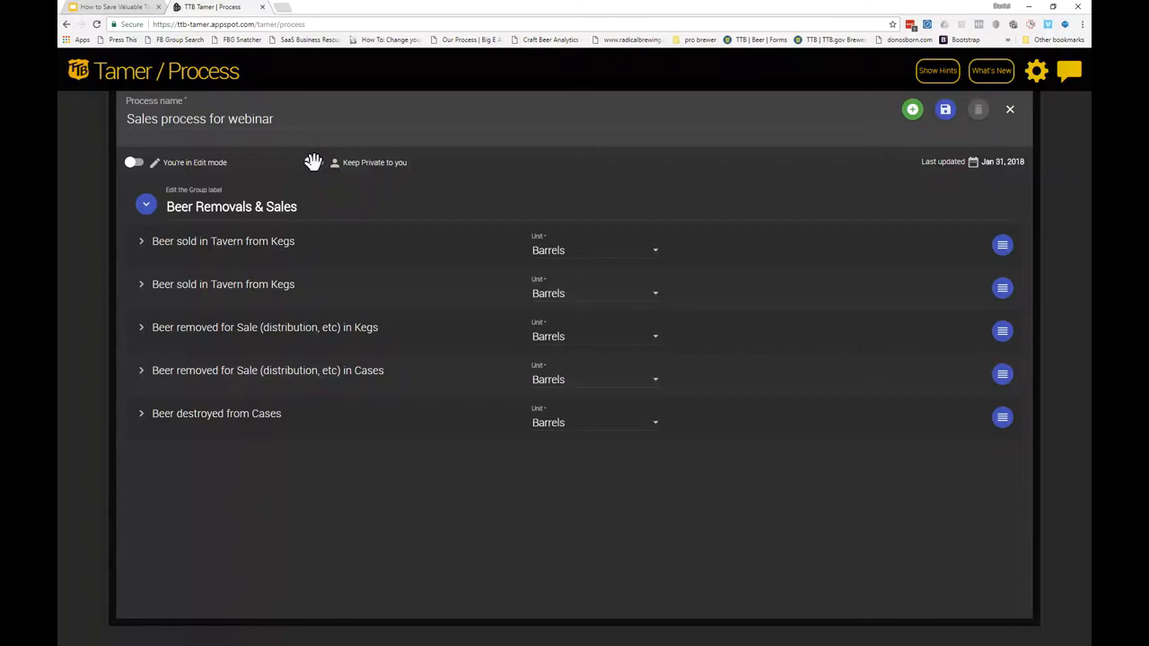
- Switch the process to being shared with the brewery and back to private
{"action": "left_click", "coordinate": [313, 161]}
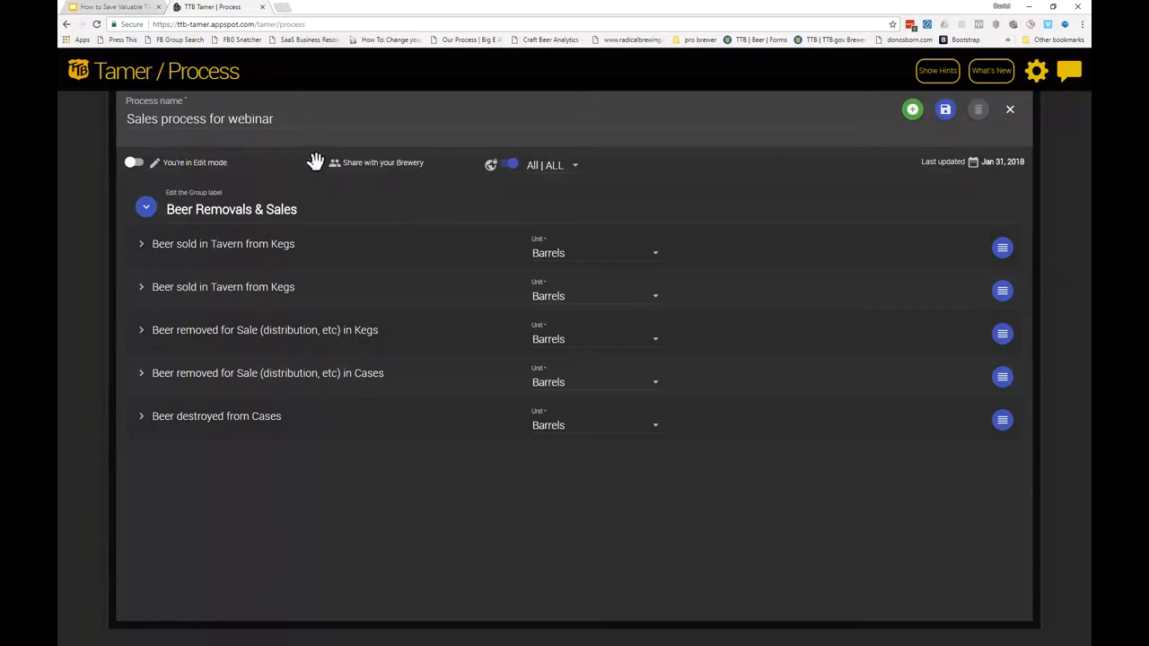
{"action": "left_click", "coordinate": [315, 160]}
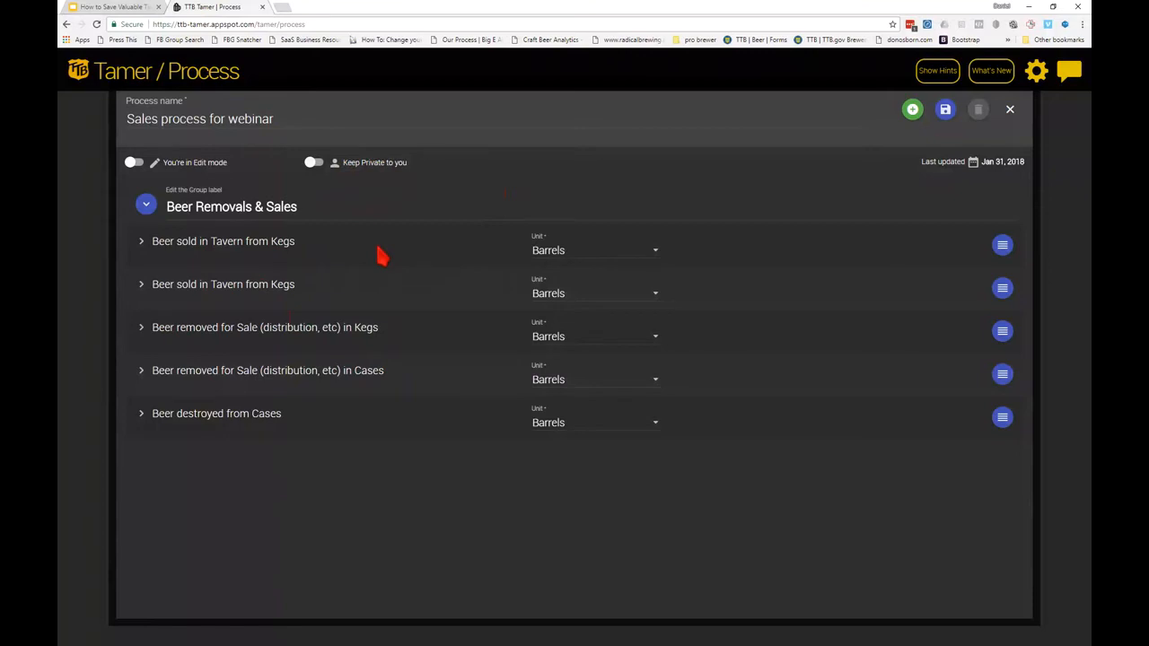
- Set the unit of the first "Beer sold in Tavern from Kegs" entry to Keg (1/6 bbl, 5.16 gal)
{"action": "left_click", "coordinate": [660, 259]}
{"action": "scroll", "coordinate": [606, 328], "scroll_direction": "down", "scroll_amount": 4}
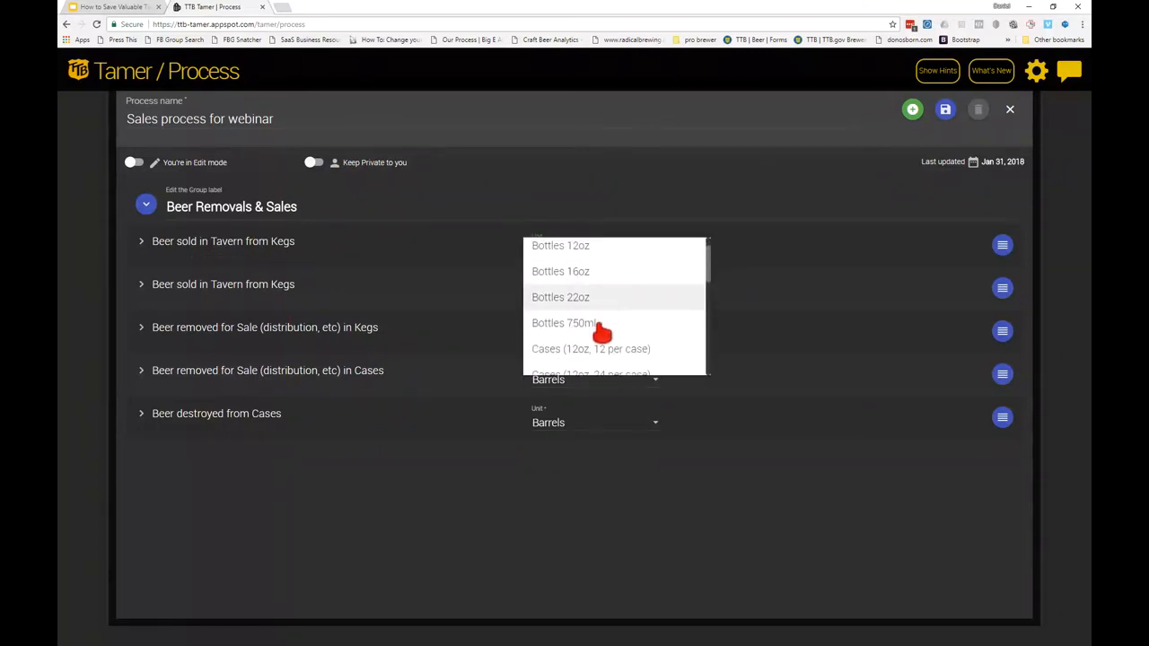
{"action": "scroll", "coordinate": [602, 334], "scroll_direction": "down", "scroll_amount": 2}
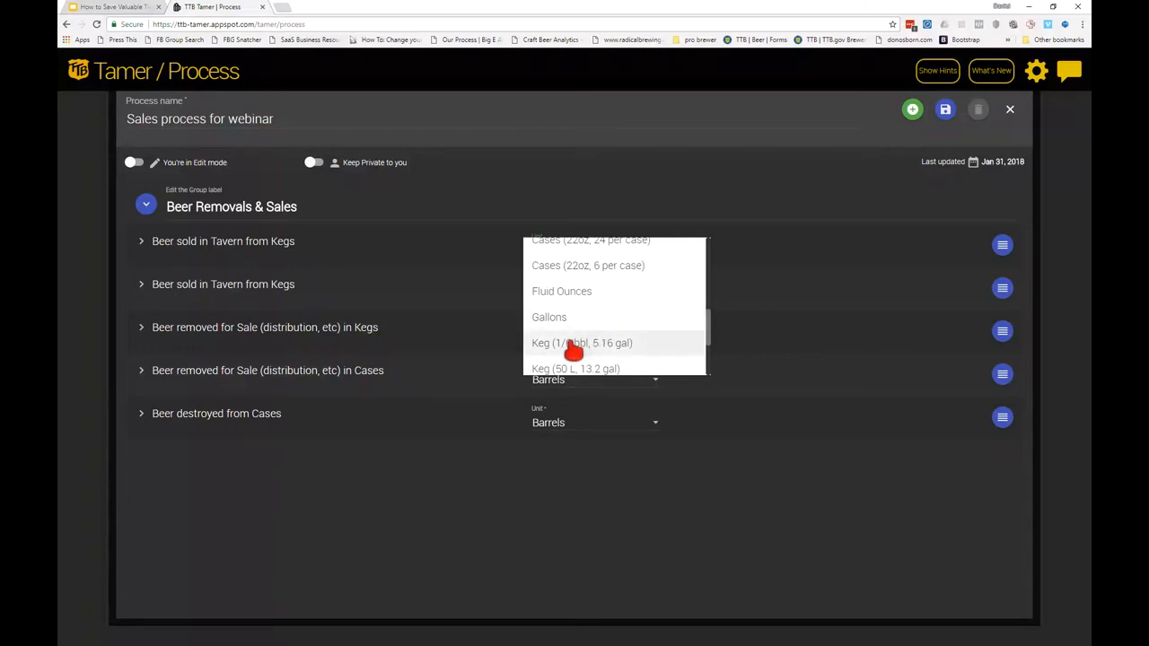
{"action": "left_click", "coordinate": [573, 350]}
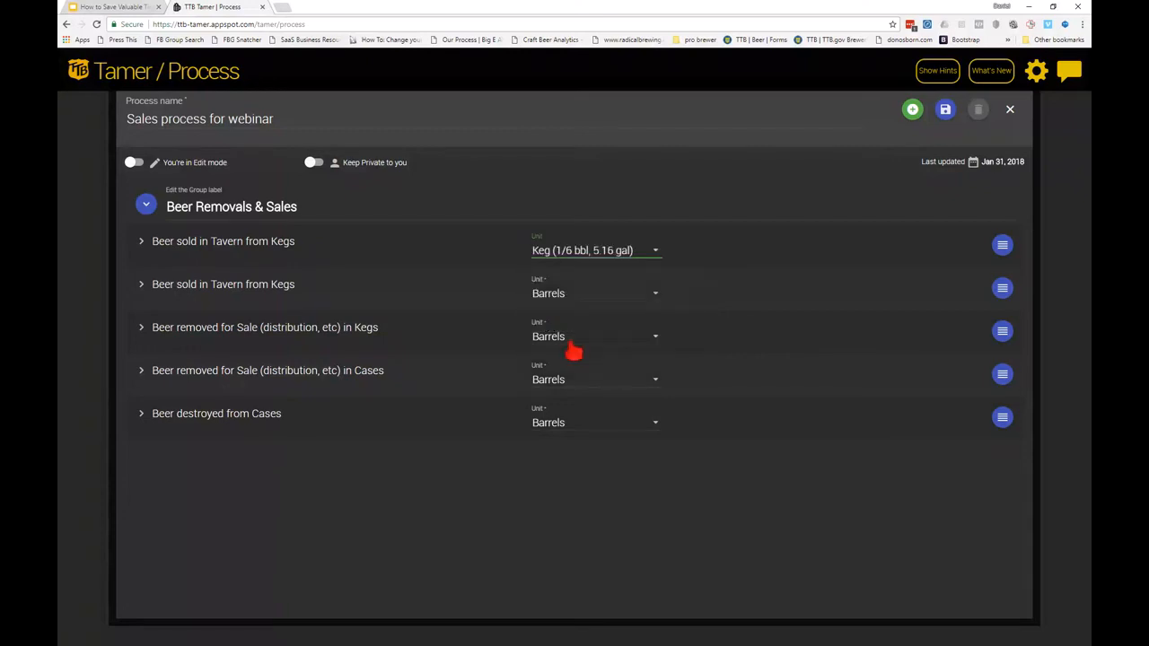
- Set the unit of the second "Beer sold in Tavern from Kegs" entry and the removed-for-sale kegs entry to Keg (1/6 bbl, 5.16 gal)
{"action": "left_click", "coordinate": [610, 302]}
{"action": "scroll", "coordinate": [598, 352], "scroll_direction": "down", "scroll_amount": 6}
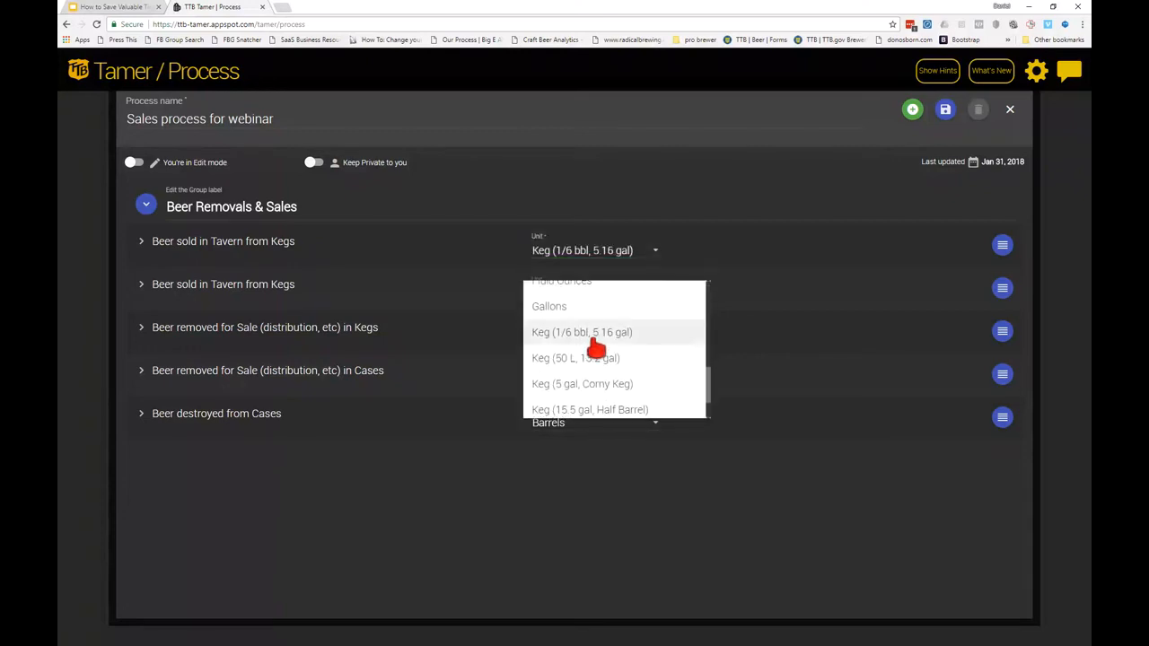
{"action": "left_click", "coordinate": [595, 341]}
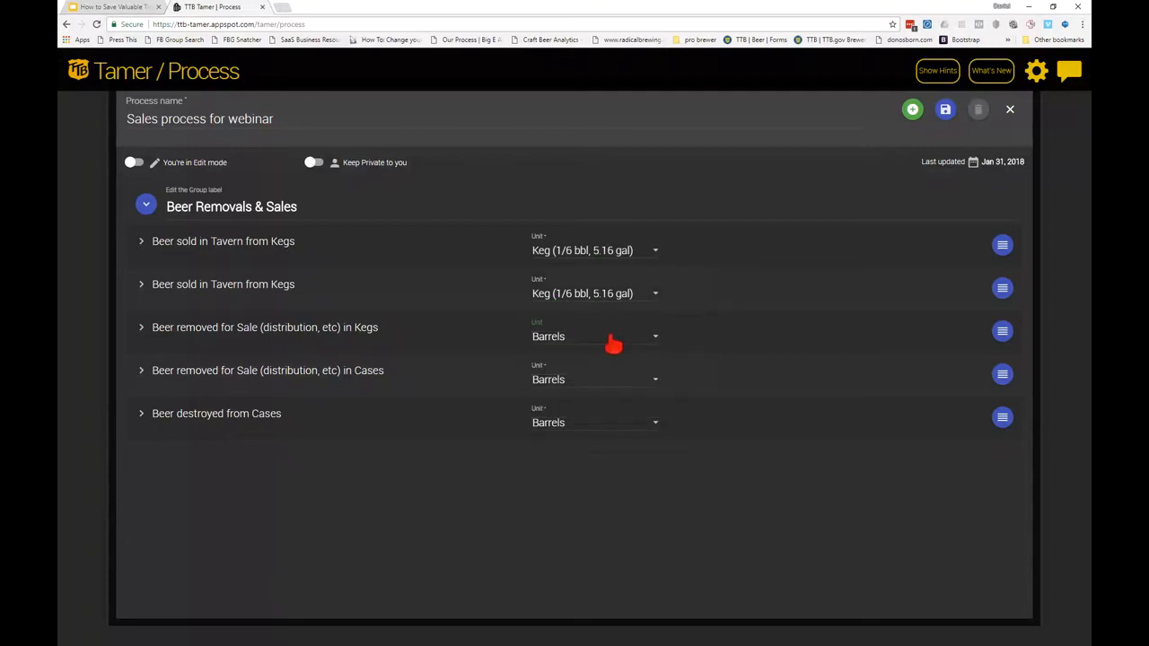
{"action": "left_click", "coordinate": [616, 341]}
{"action": "scroll", "coordinate": [628, 418], "scroll_direction": "down", "scroll_amount": 6}
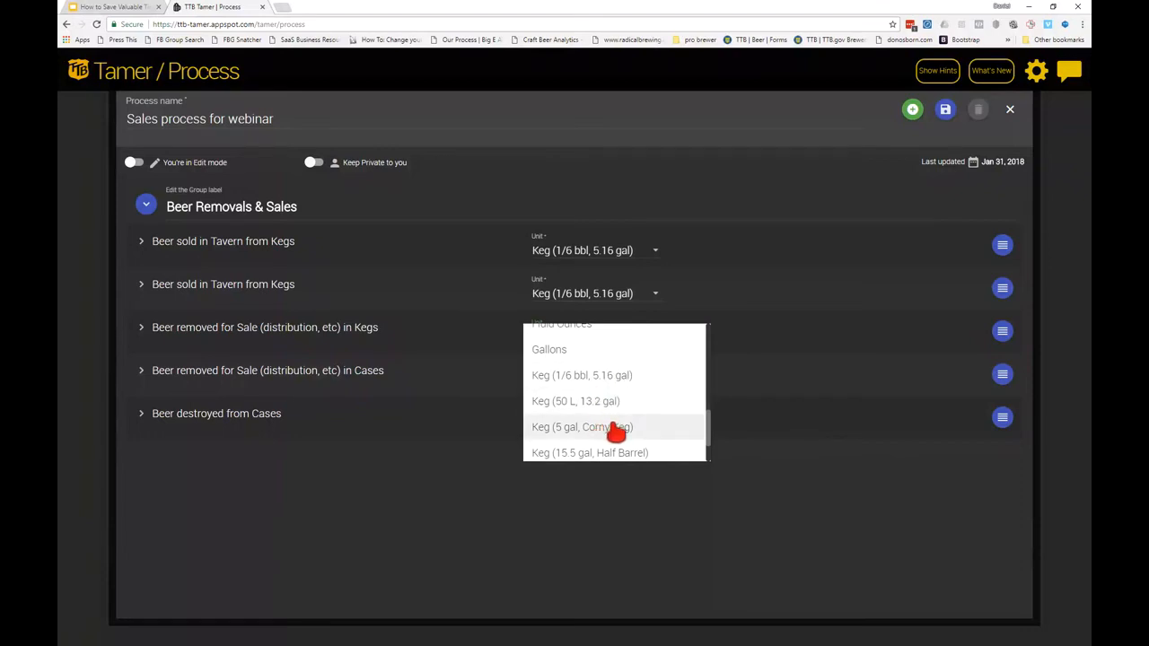
{"action": "scroll", "coordinate": [612, 435], "scroll_direction": "down", "scroll_amount": 2}
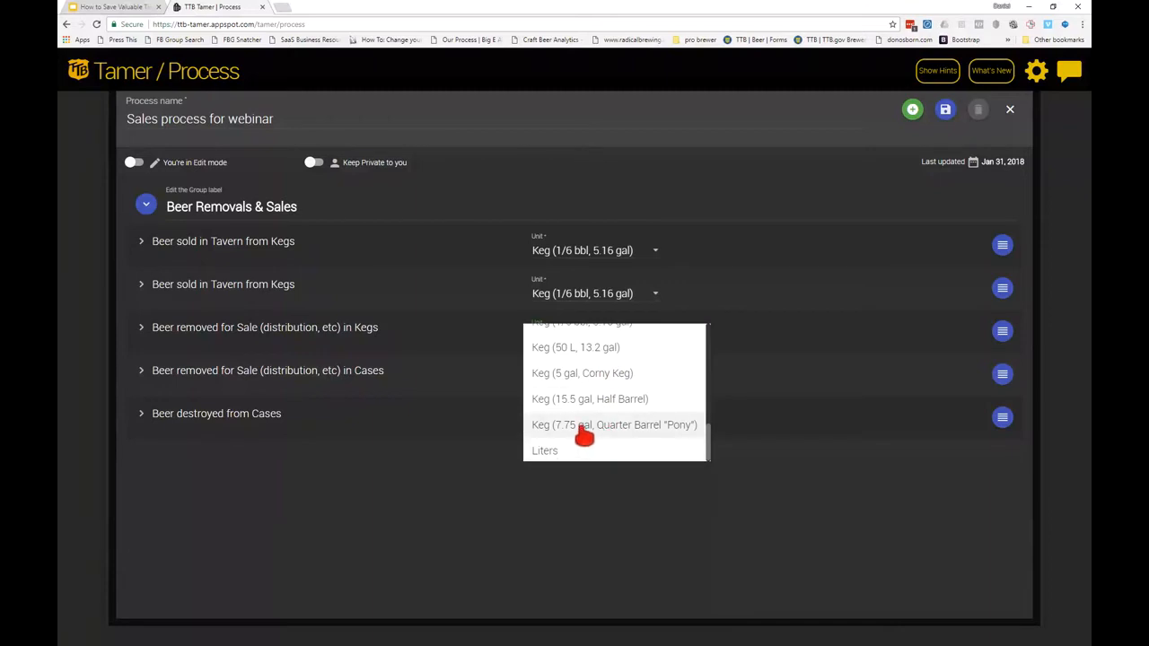
{"action": "scroll", "coordinate": [607, 438], "scroll_direction": "up", "scroll_amount": 2}
{"action": "scroll", "coordinate": [604, 434], "scroll_direction": "up", "scroll_amount": 2}
{"action": "left_click", "coordinate": [577, 429]}
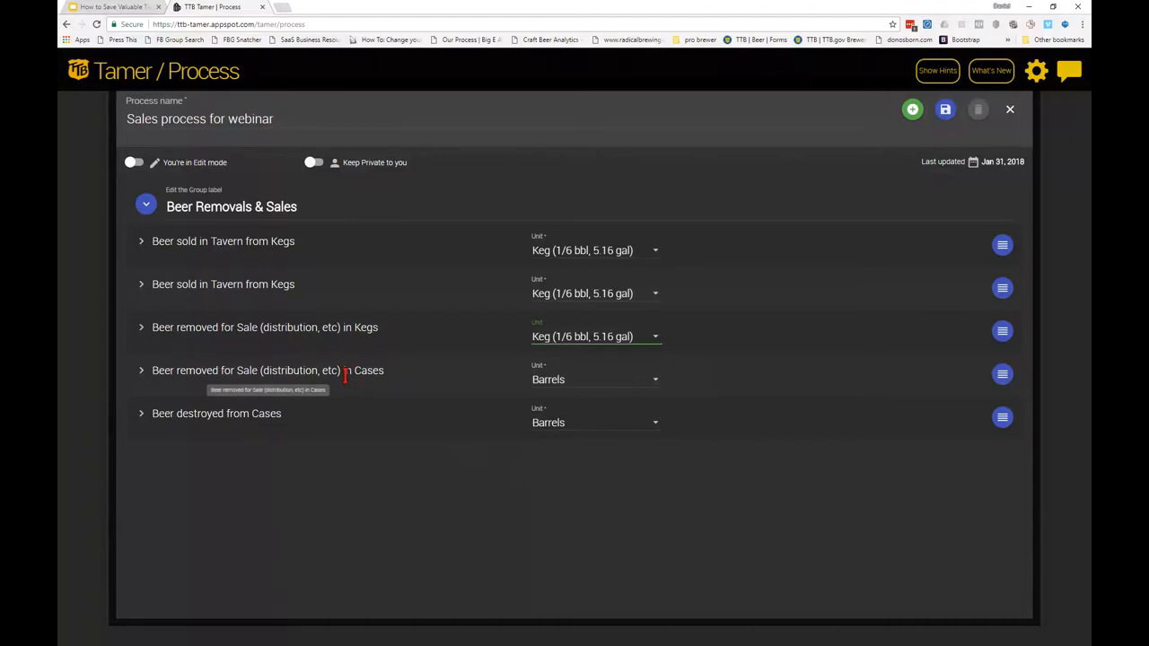
- Set the unit of the beer removed for sale in cases to Cases (12oz, 24 per case) and of the beer destroyed to Bottles 12oz
{"action": "left_click", "coordinate": [652, 384]}
{"action": "scroll", "coordinate": [598, 436], "scroll_direction": "down", "scroll_amount": 2}
{"action": "scroll", "coordinate": [599, 435], "scroll_direction": "down", "scroll_amount": 2}
{"action": "left_click", "coordinate": [583, 436]}
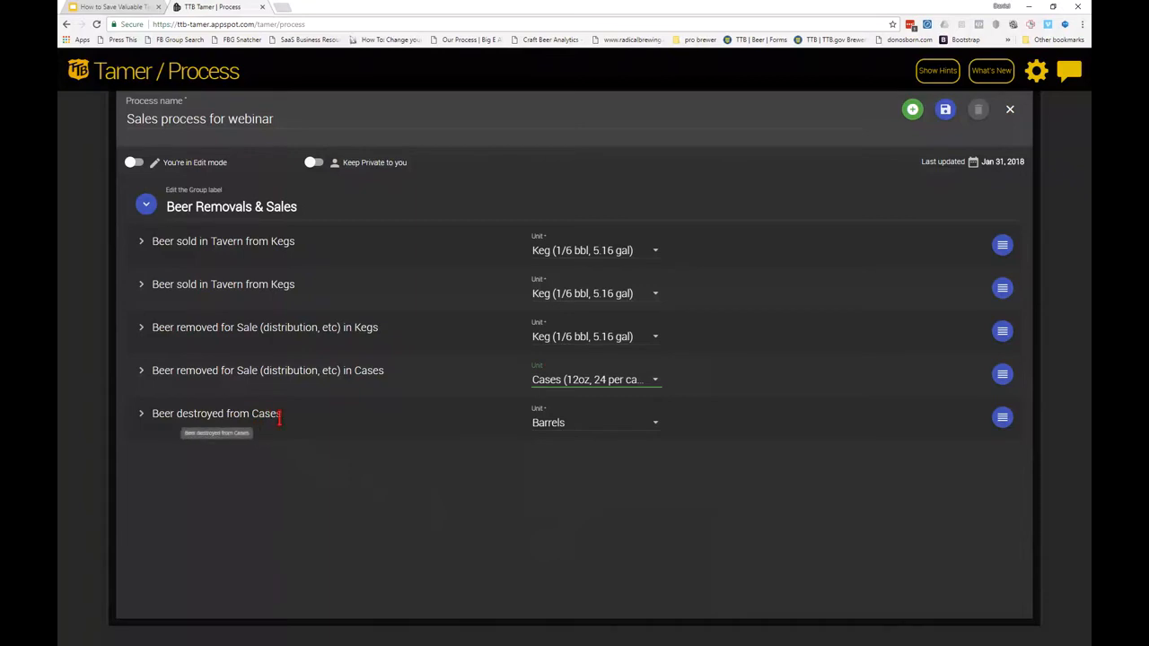
{"action": "left_click", "coordinate": [643, 433]}
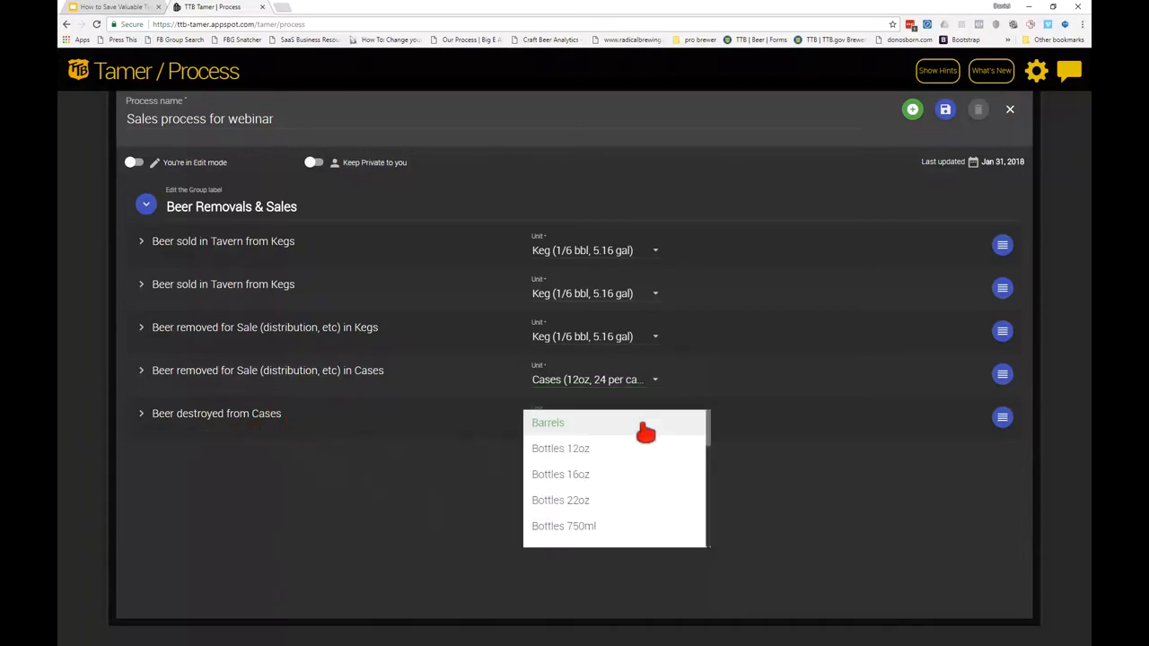
{"action": "left_click", "coordinate": [580, 451]}
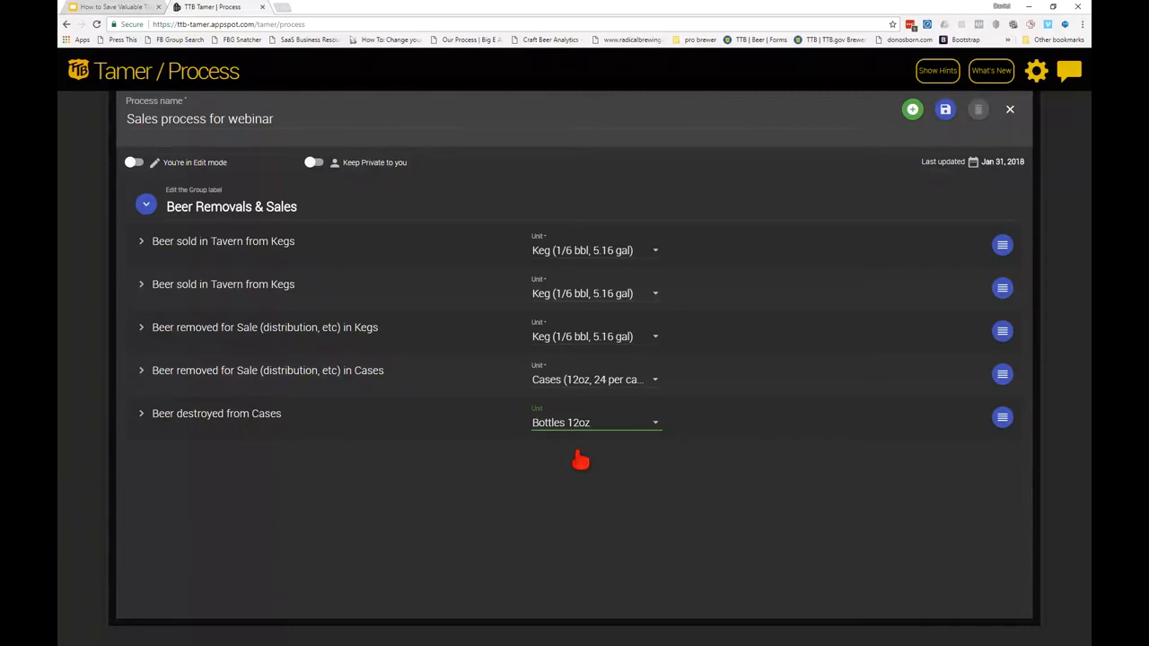
- Change the group label from Beer Removals & Sales to "Sales Process" and save the process
{"action": "left_click_drag", "start_coordinate": [311, 205], "coordinate": [166, 206]}
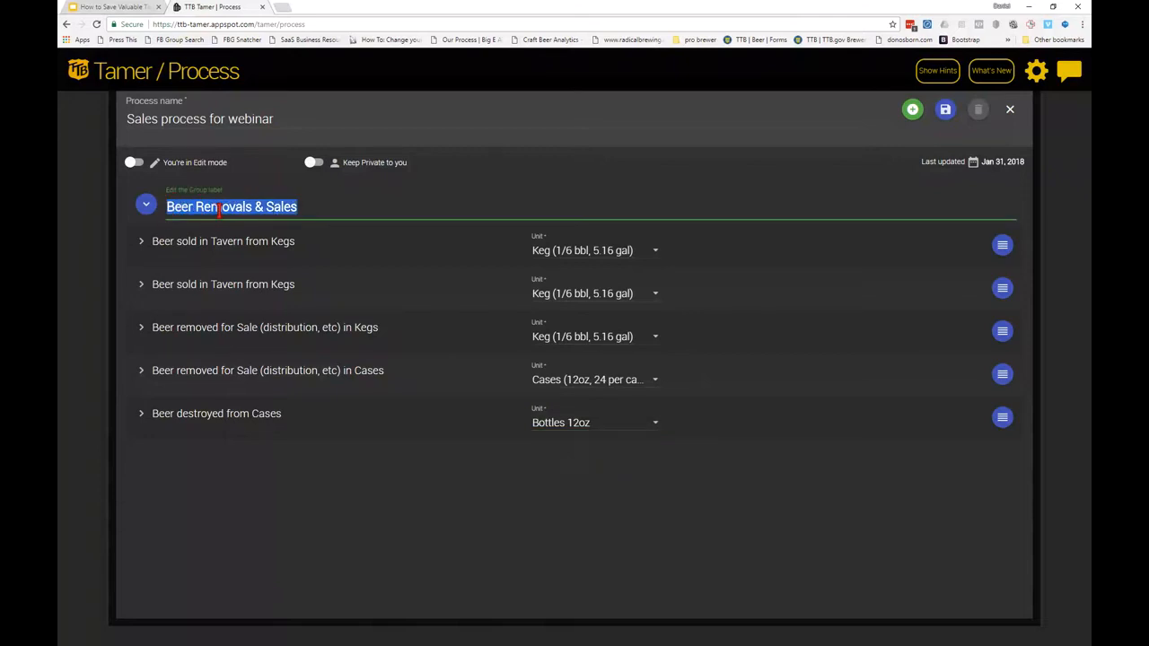
{"action": "type", "text": "Sales Proces"}
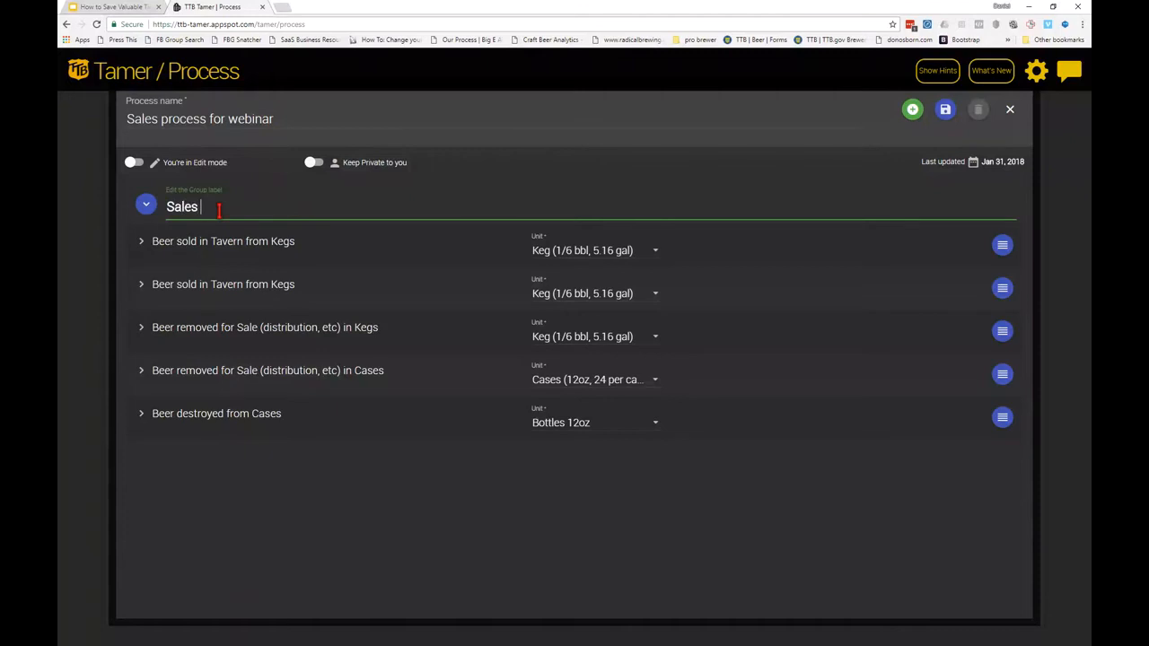
{"action": "type", "text": "s"}
{"action": "left_click", "coordinate": [515, 176]}
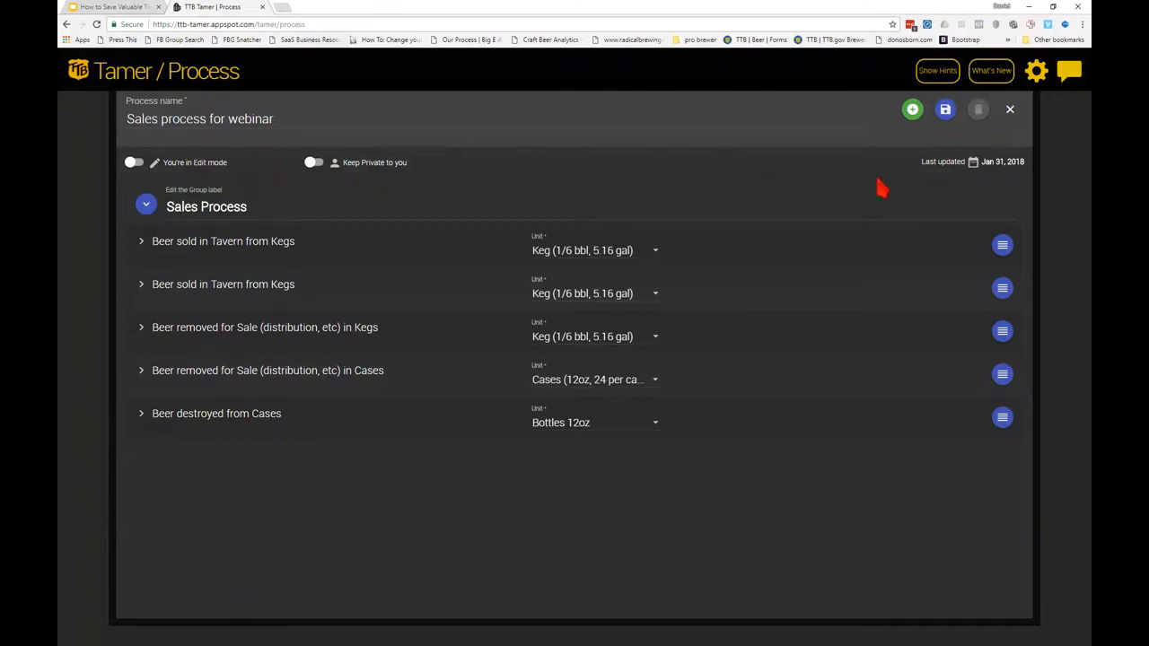
{"action": "left_click", "coordinate": [947, 115]}
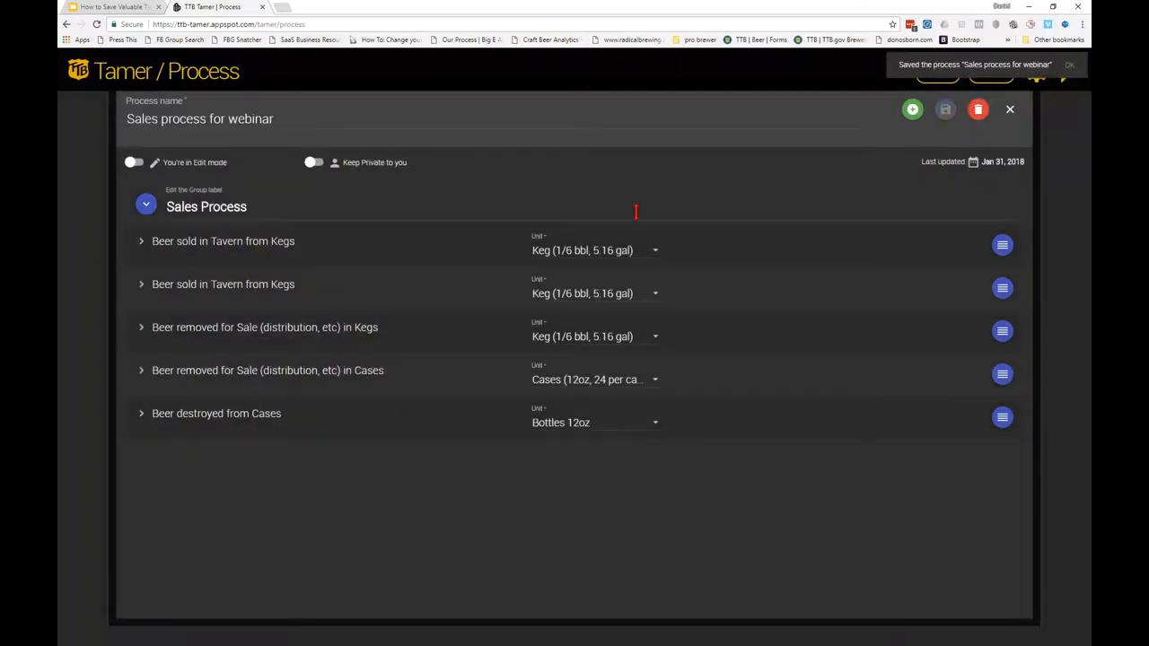
- Close the process and reopen "Sales process for webinar" by searching the saved processes for "sales"
{"action": "left_click", "coordinate": [1010, 110]}
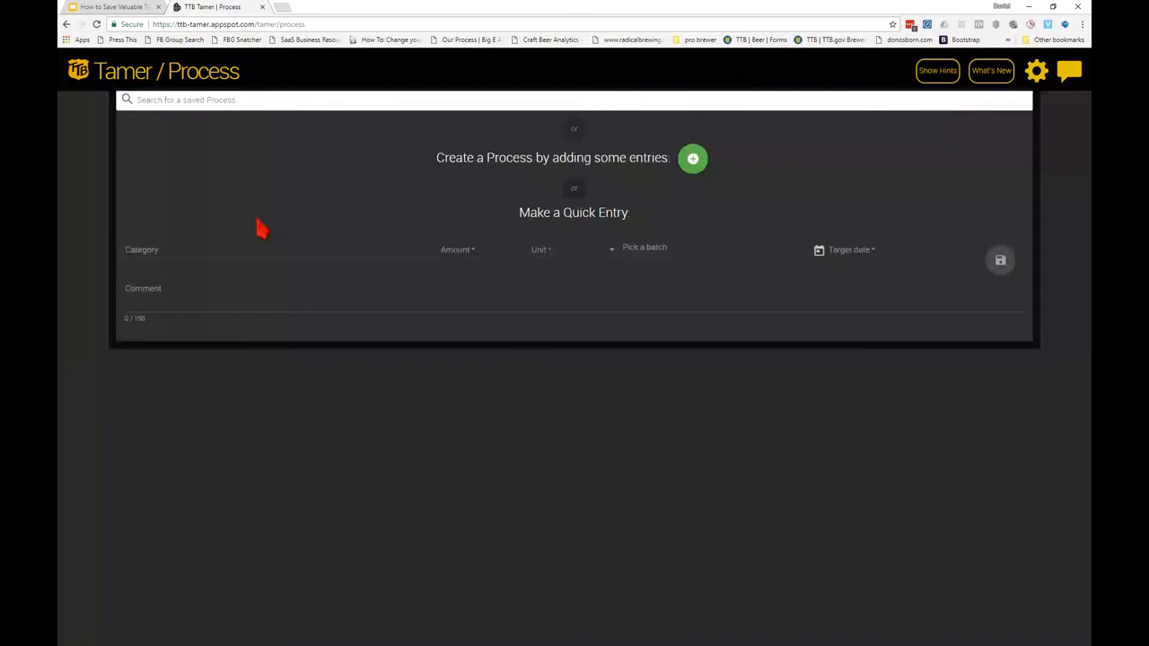
{"action": "left_click", "coordinate": [280, 102]}
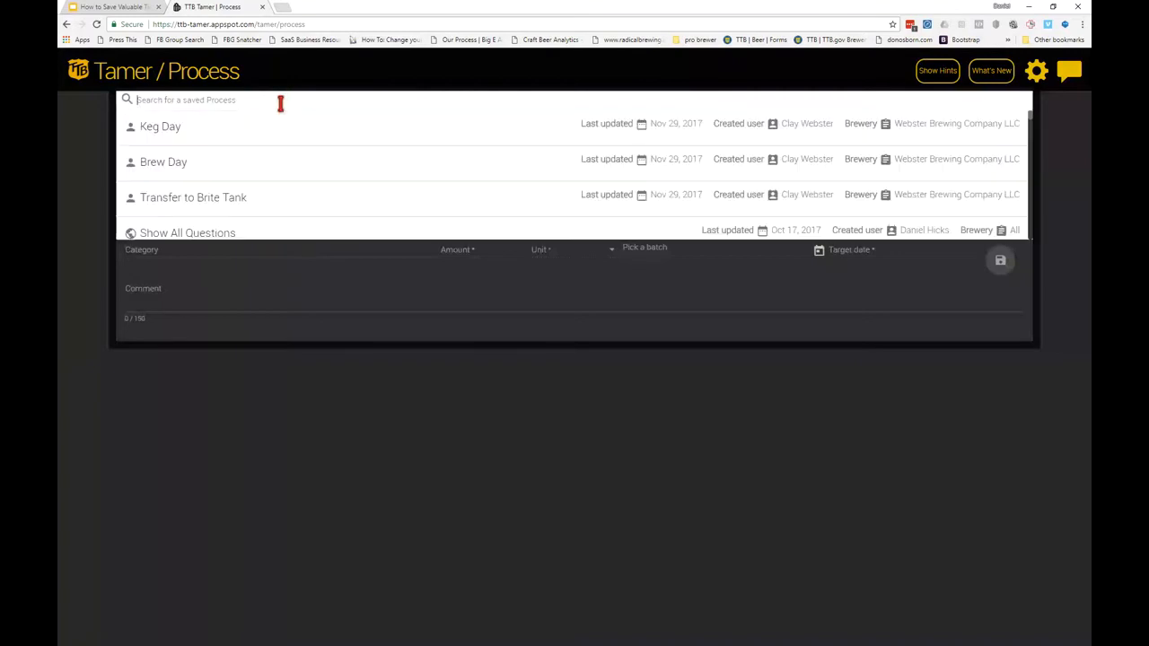
{"action": "type", "text": "sales"}
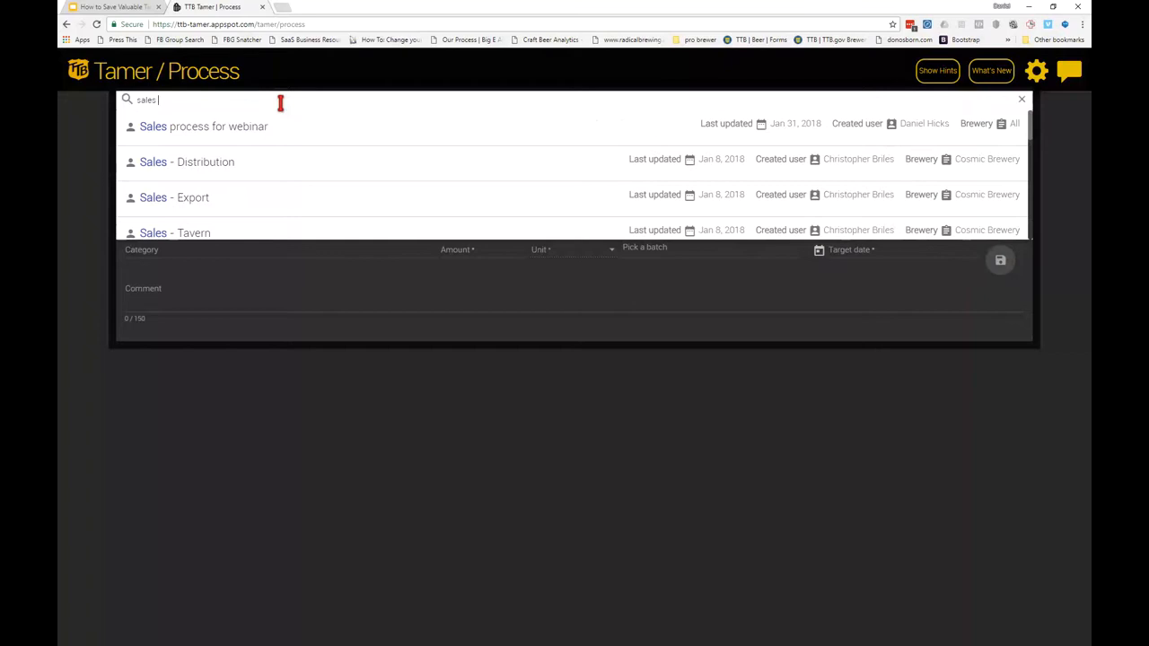
{"action": "left_click", "coordinate": [236, 133]}
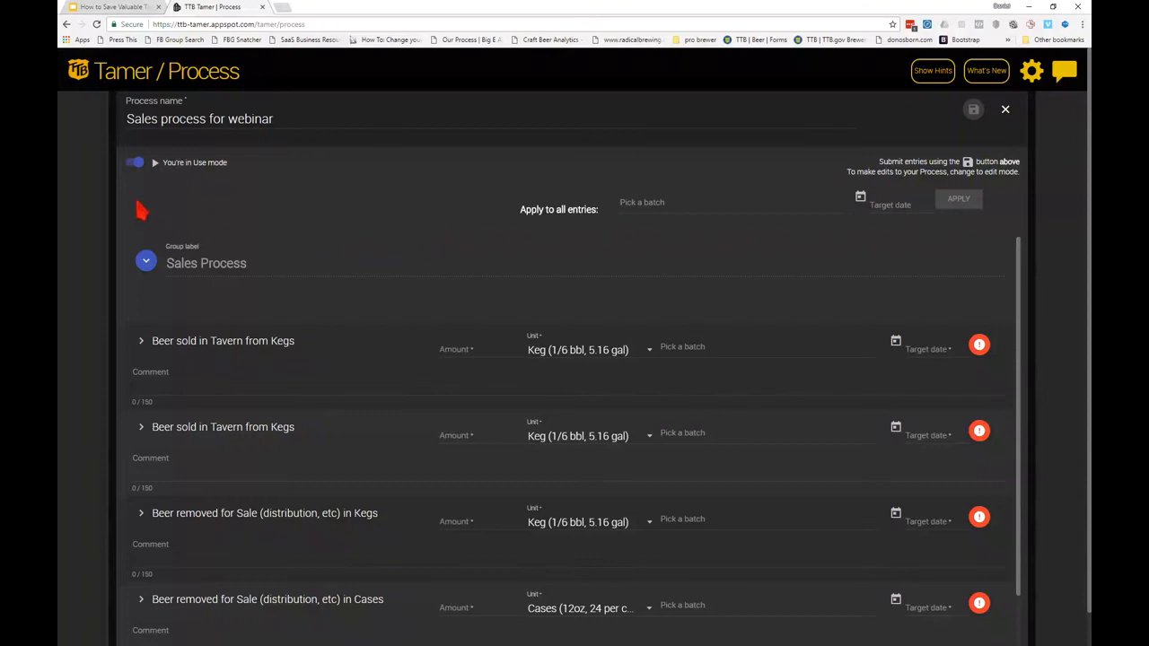
- Switch the process to Edit mode and back to Use mode
{"action": "left_click", "coordinate": [134, 162]}
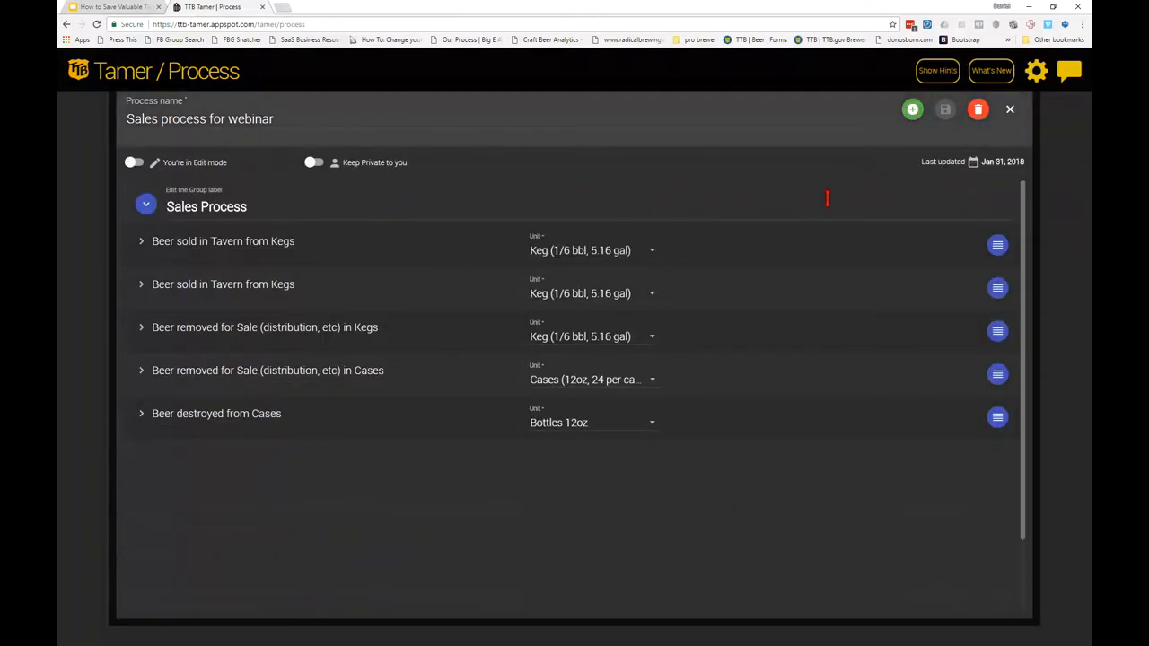
{"action": "left_click", "coordinate": [132, 162]}
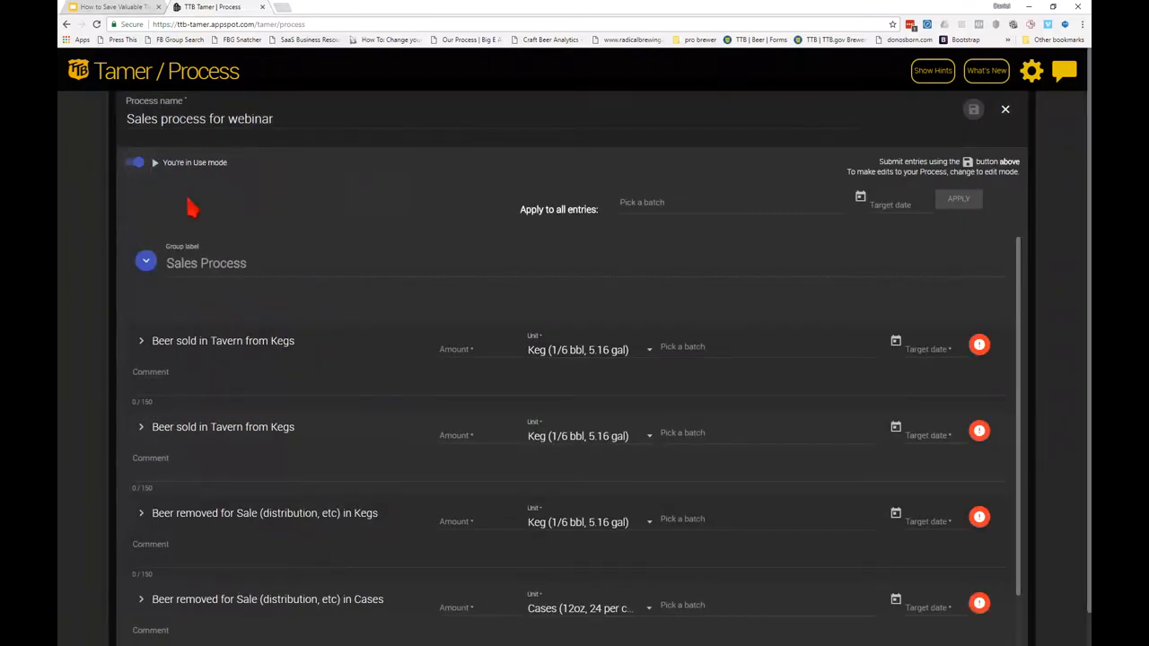
{"action": "scroll", "coordinate": [410, 332], "scroll_direction": "down", "scroll_amount": 1}
{"action": "scroll", "coordinate": [410, 329], "scroll_direction": "up", "scroll_amount": 1}
- Fill in the first tavern keg sale with amount 2, batch 1st IPA, target date 1/30/2018 and comment "ABV 7% -"
{"action": "left_click", "coordinate": [455, 348]}
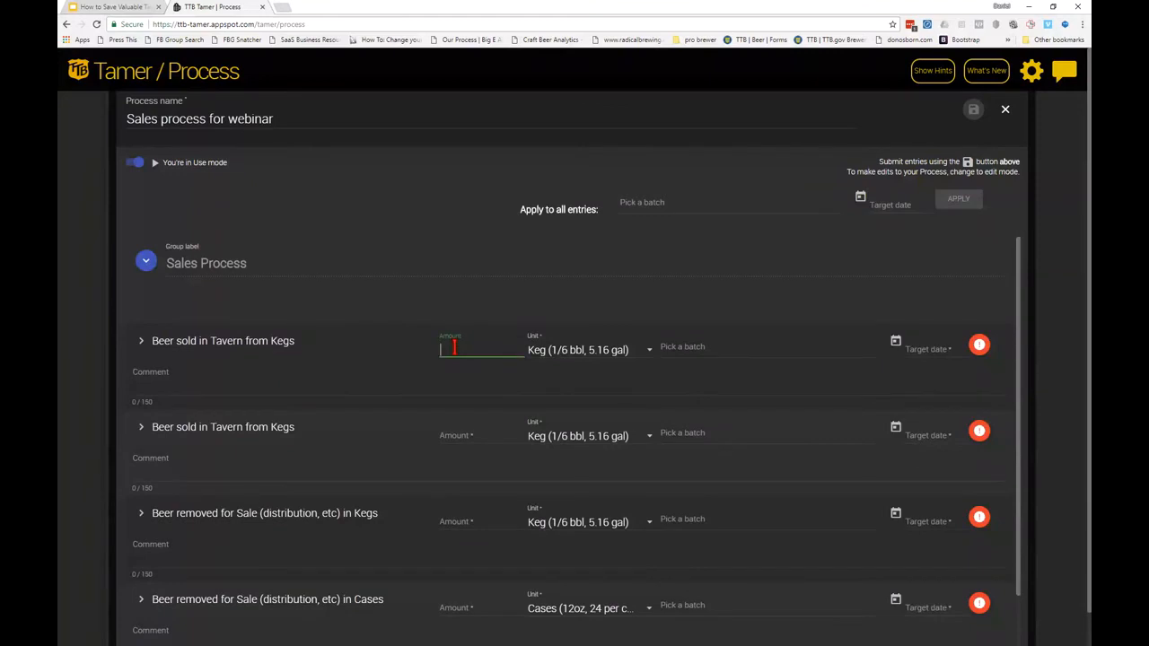
{"action": "type", "text": "2"}
{"action": "left_click", "coordinate": [705, 349]}
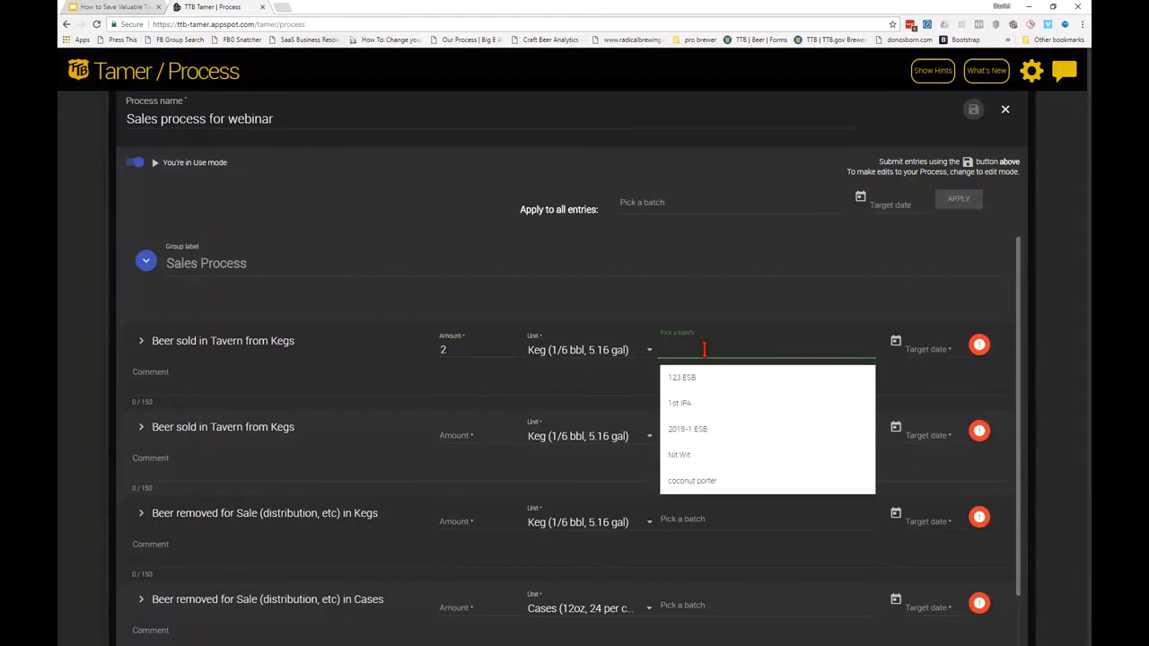
{"action": "left_click", "coordinate": [689, 409]}
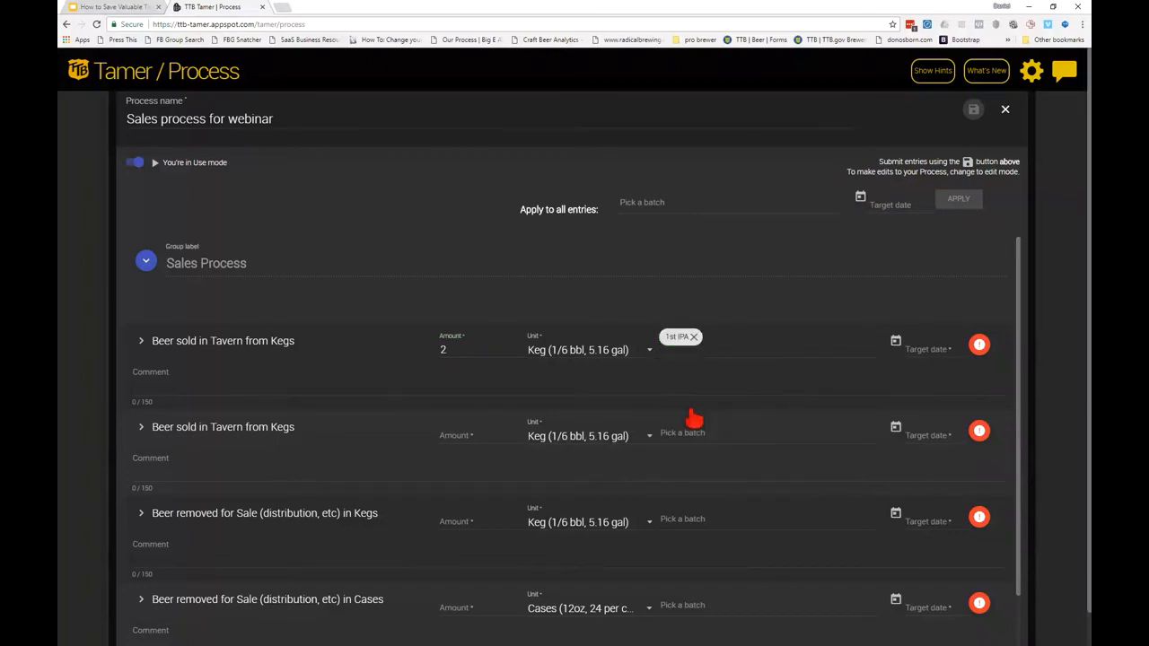
{"action": "left_click", "coordinate": [897, 348]}
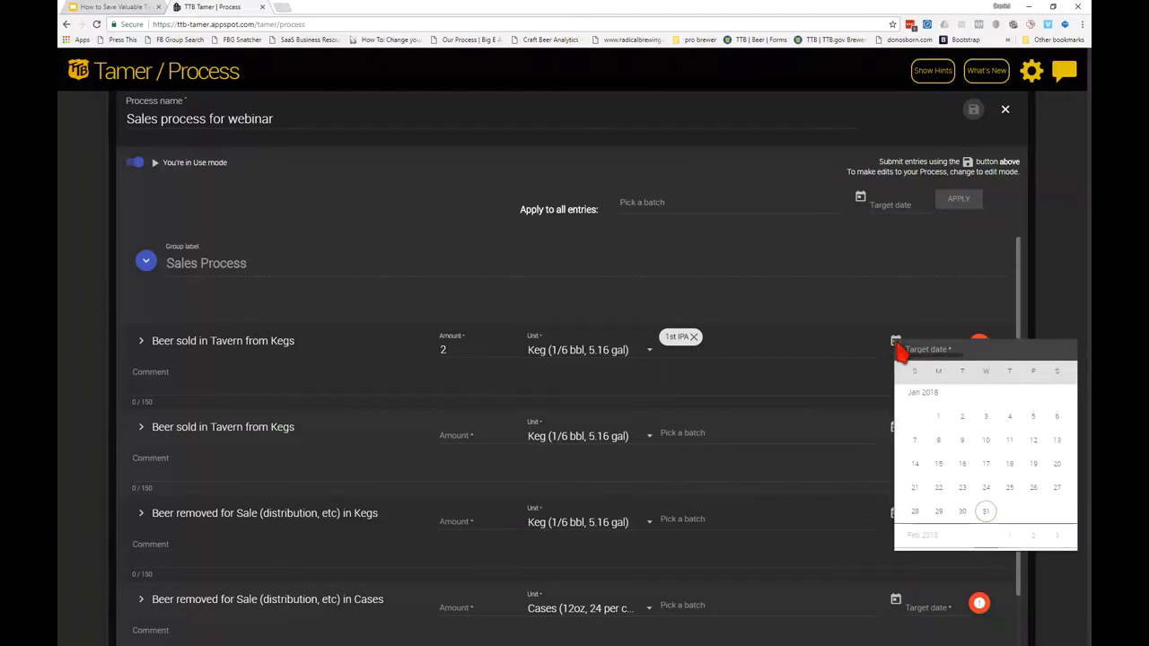
{"action": "left_click", "coordinate": [963, 513]}
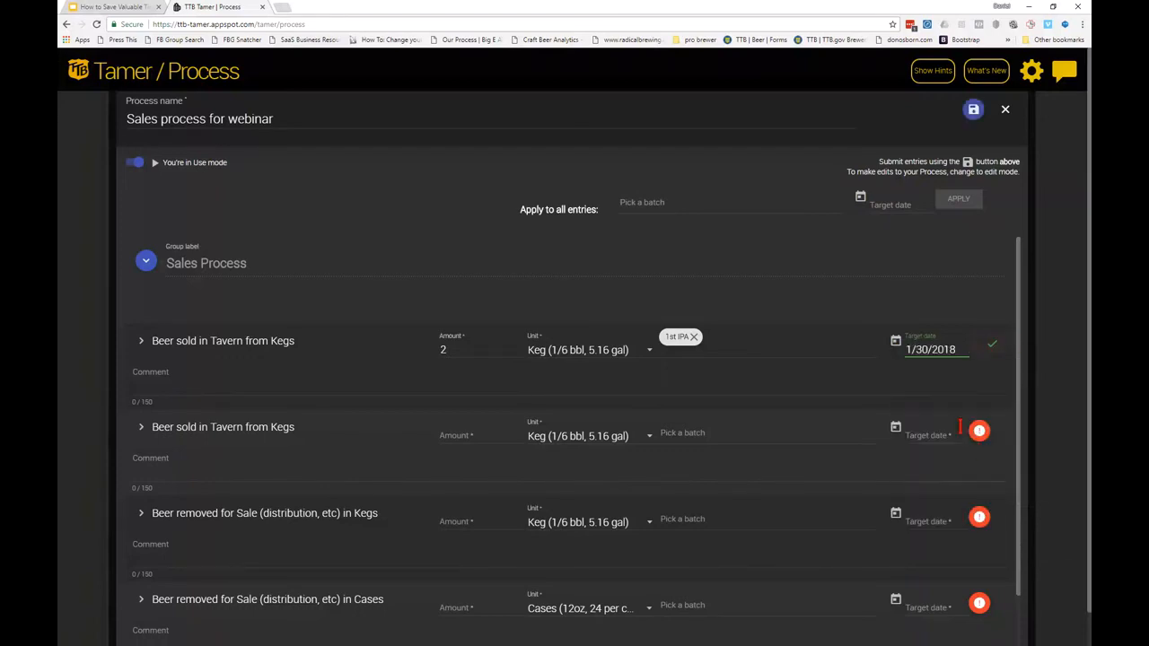
{"action": "left_click", "coordinate": [269, 388]}
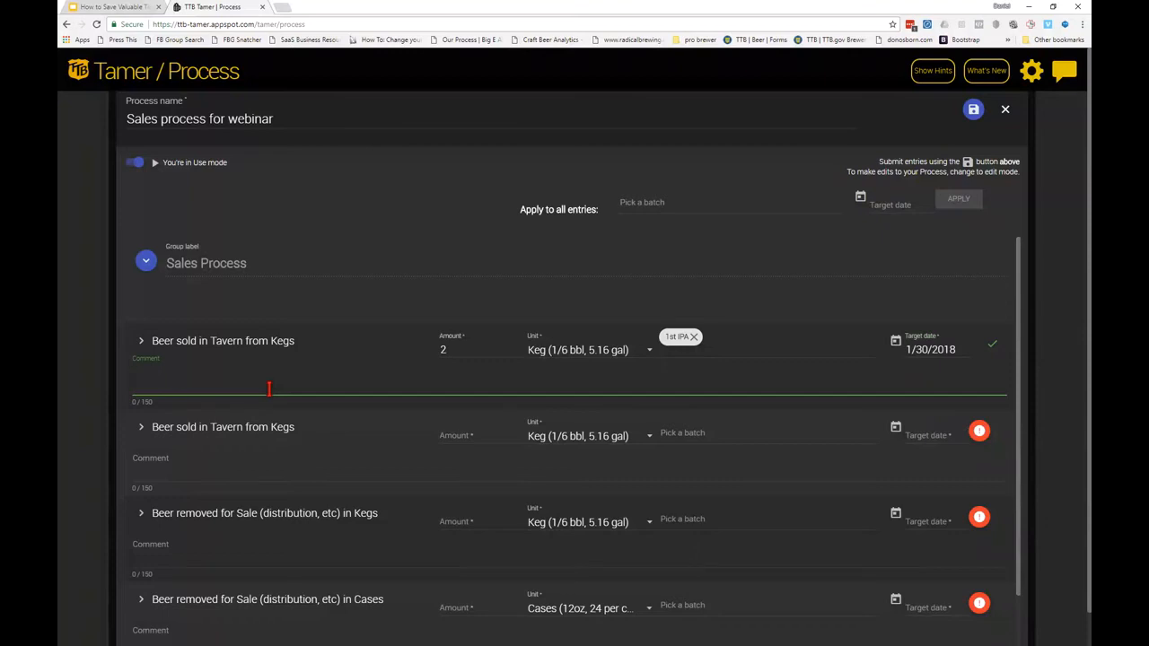
{"action": "type", "text": "ABV 7% -"}
- Fill in the second tavern keg sale with amount 1, batch Nit Wit and target date 1/31/2018, leaving the comment empty
{"action": "scroll", "coordinate": [386, 415], "scroll_direction": "down", "scroll_amount": 1}
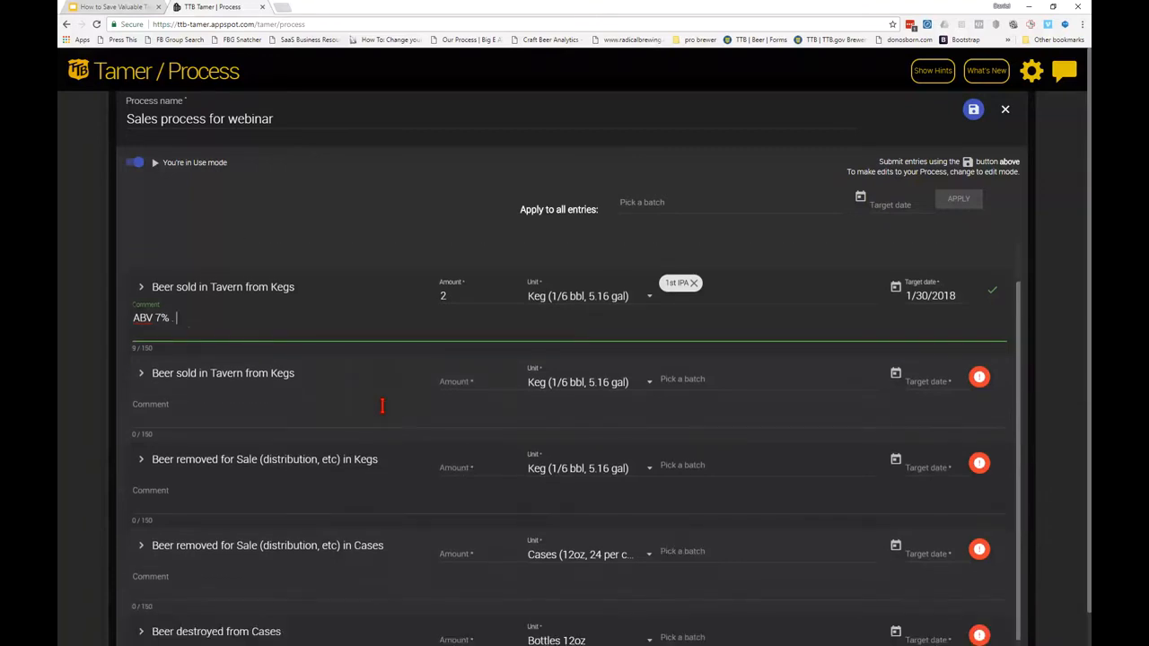
{"action": "left_click", "coordinate": [464, 382]}
{"action": "type", "text": "1"}
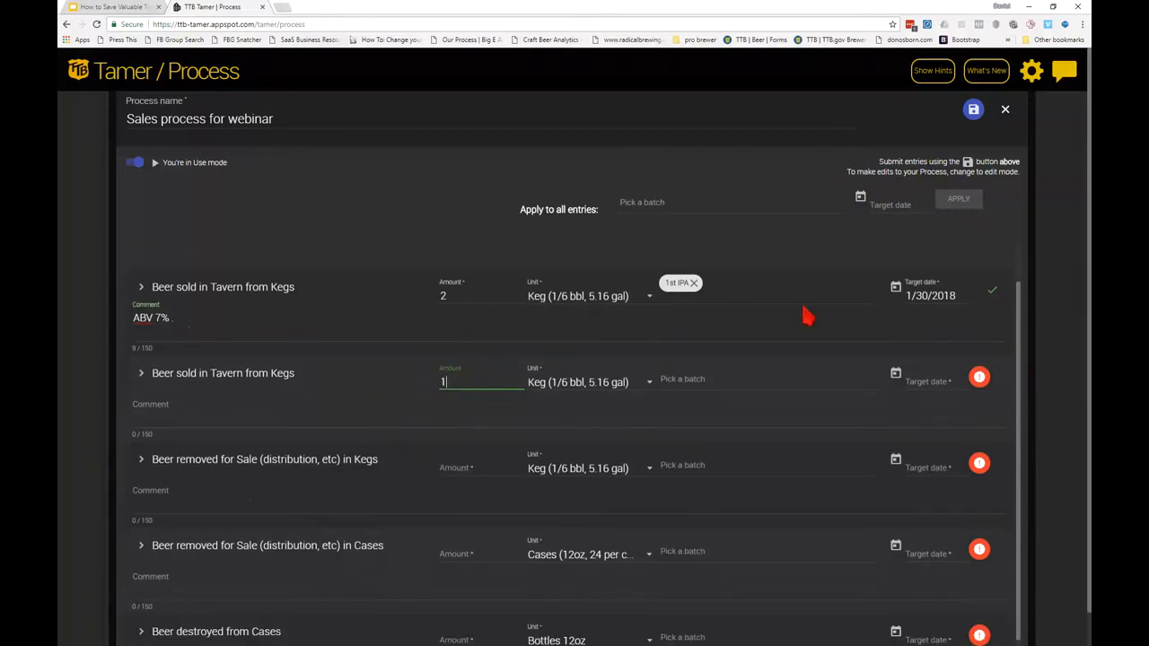
{"action": "left_click", "coordinate": [700, 384]}
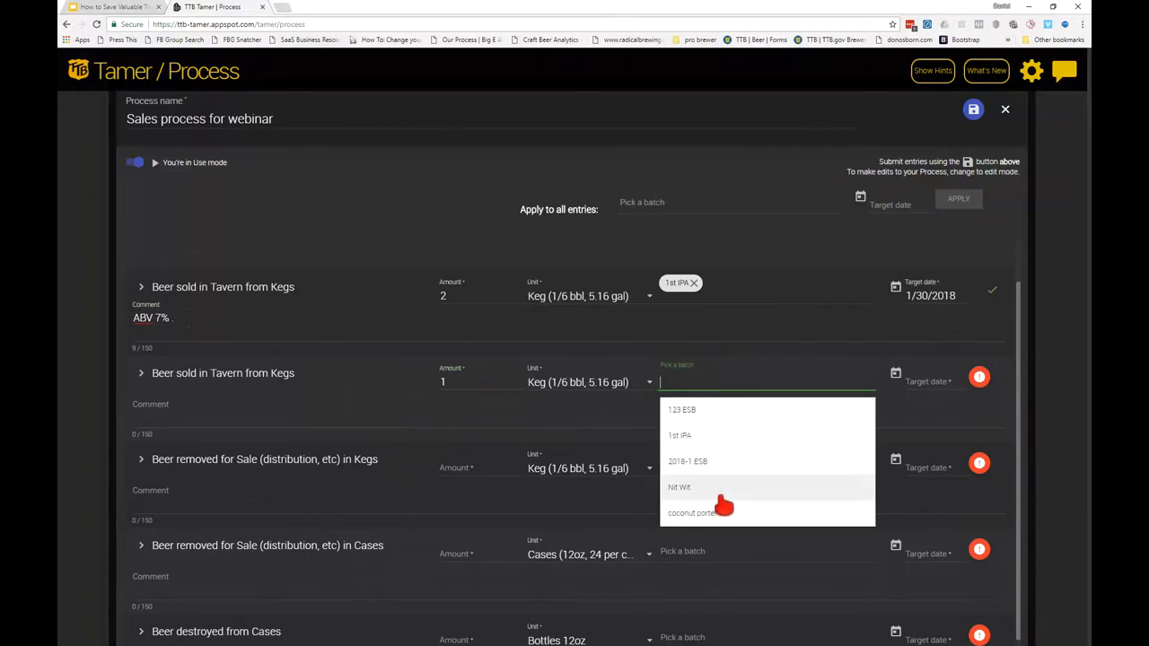
{"action": "left_click", "coordinate": [718, 489]}
{"action": "left_click", "coordinate": [898, 384]}
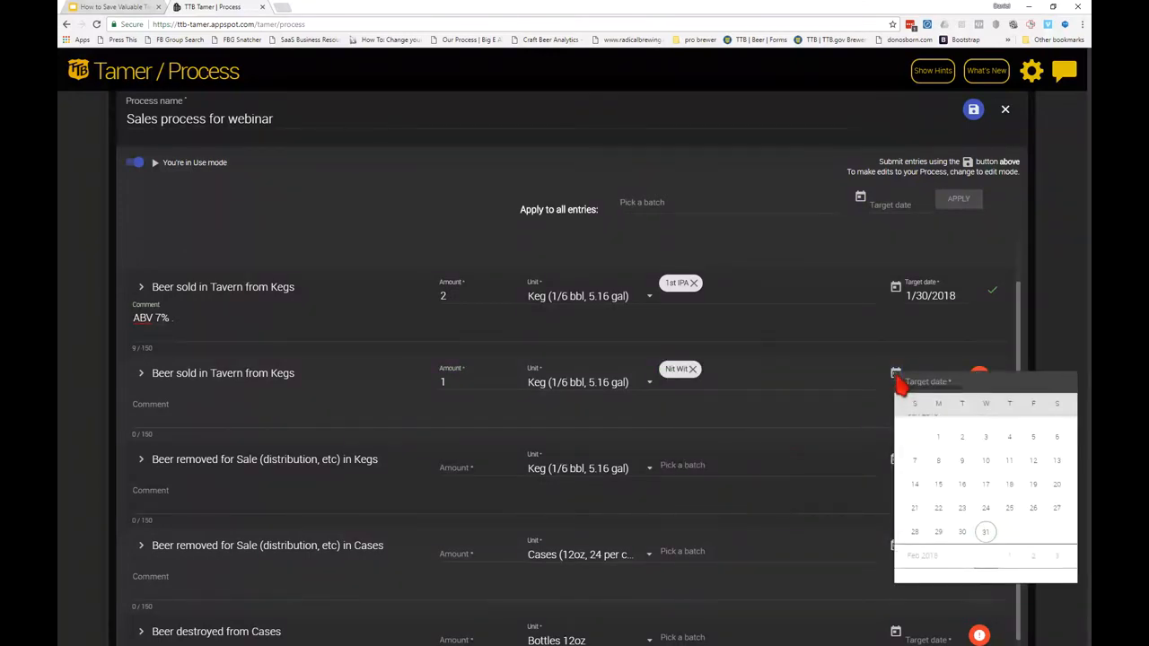
{"action": "left_click", "coordinate": [991, 551]}
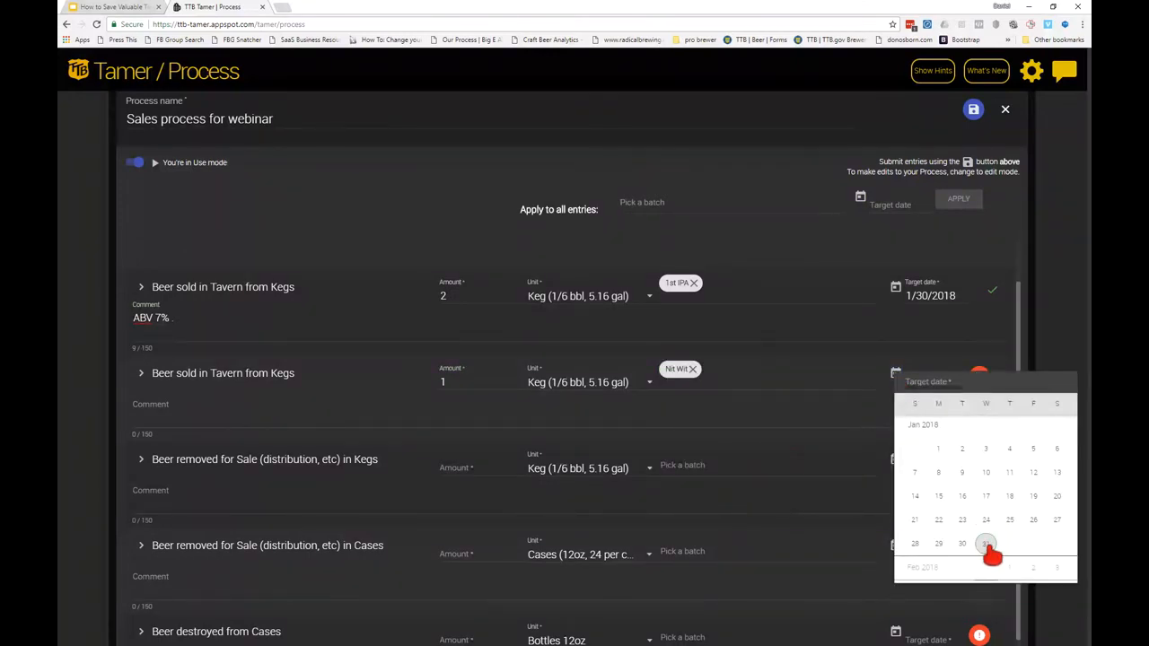
{"action": "left_click", "coordinate": [221, 407]}
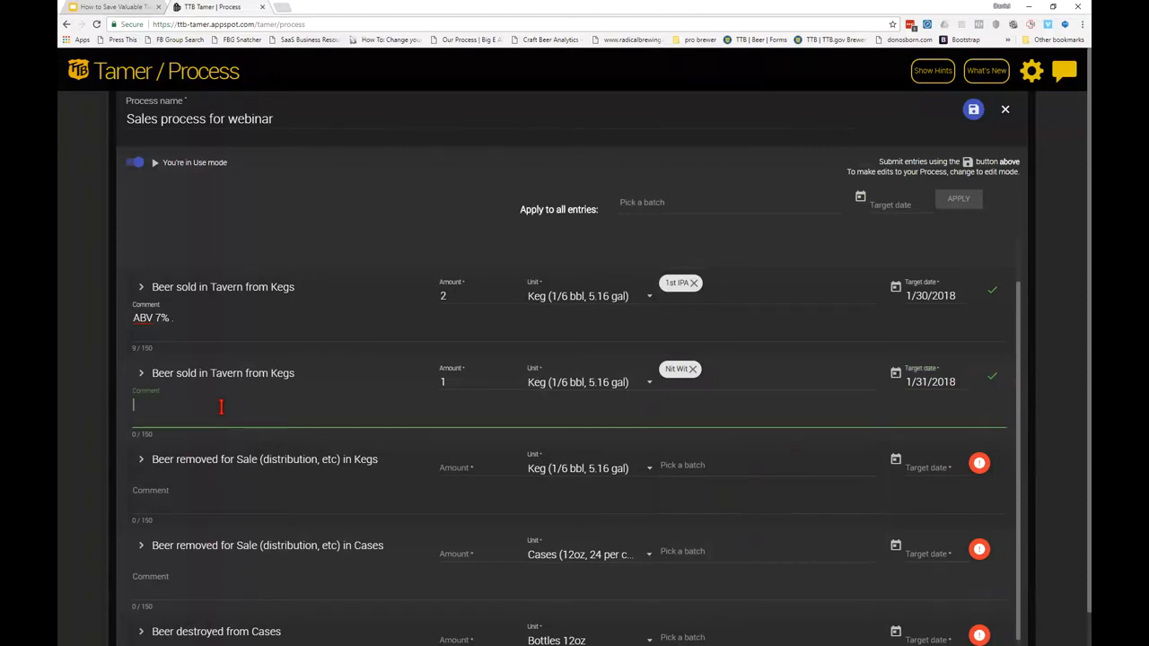
- Fill in the case removal for sale with amount 15, batch 123 ESB and target date 1/31/2018
{"action": "scroll", "coordinate": [385, 494], "scroll_direction": "down", "scroll_amount": 1}
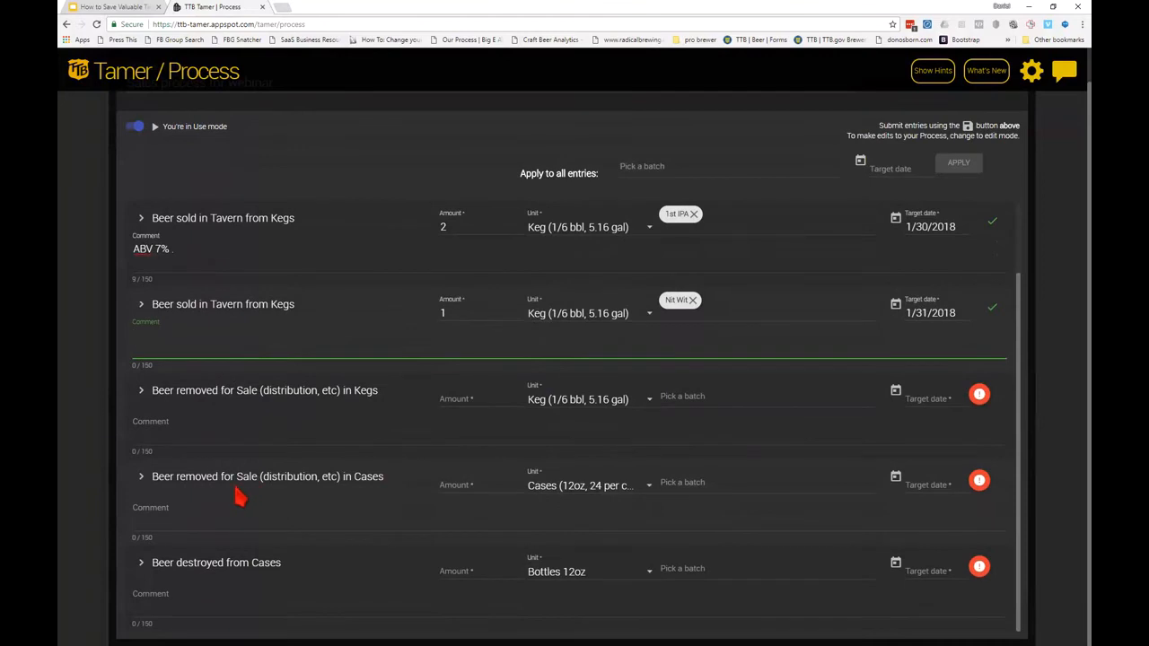
{"action": "left_click", "coordinate": [454, 485]}
{"action": "type", "text": "15"}
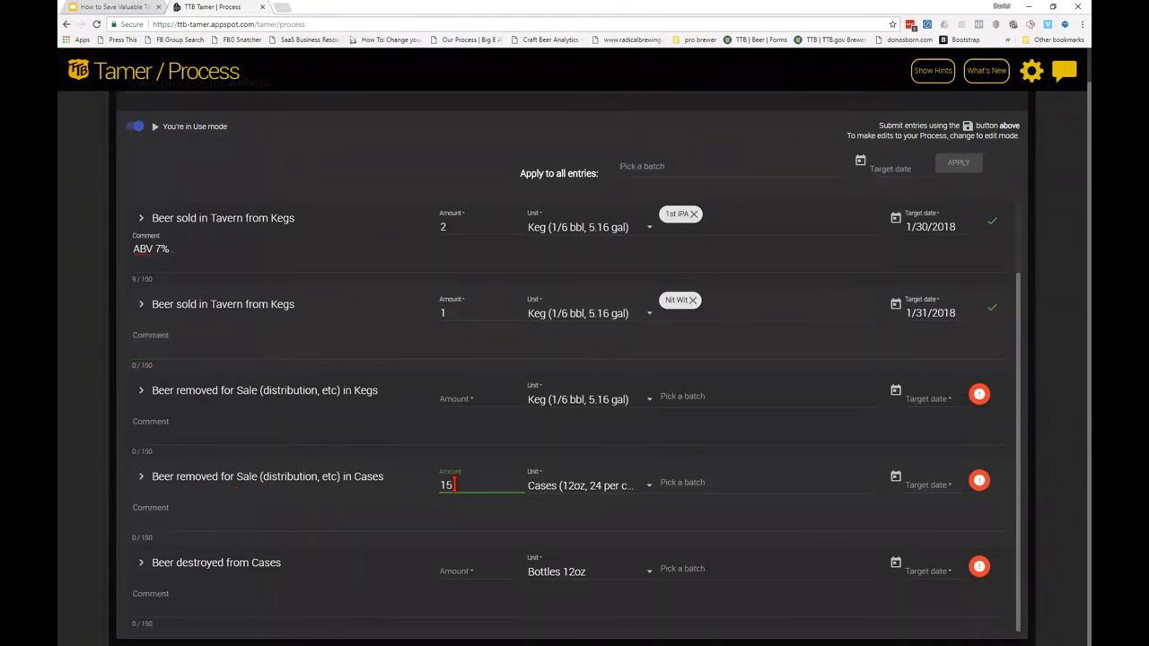
{"action": "left_click", "coordinate": [692, 484]}
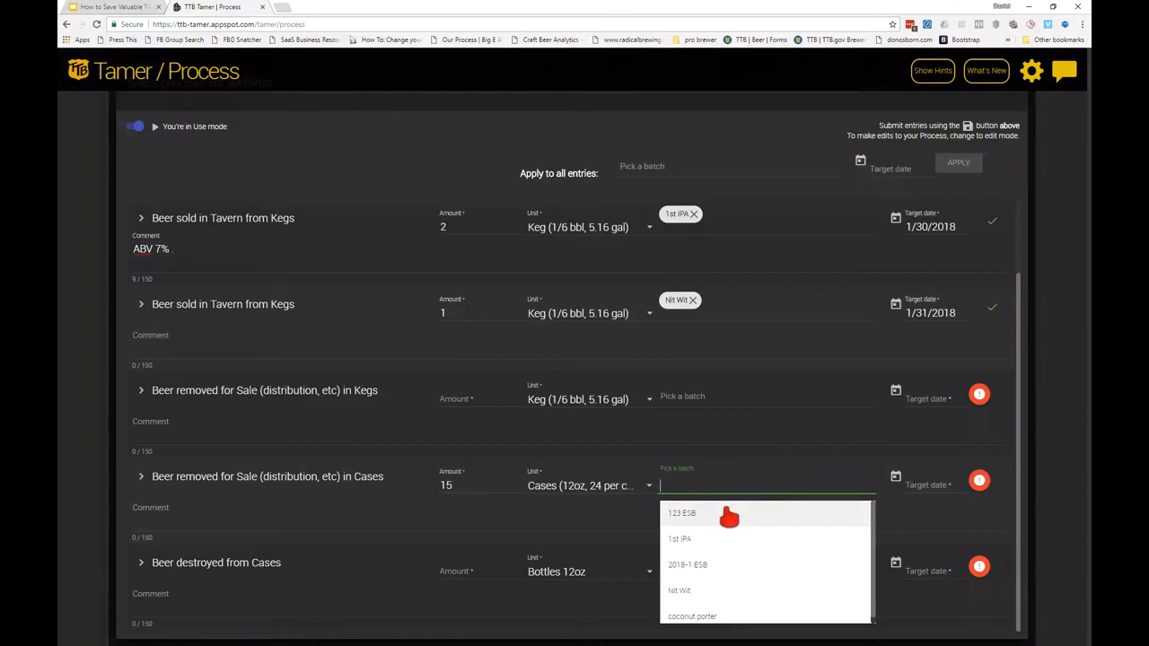
{"action": "left_click", "coordinate": [701, 519]}
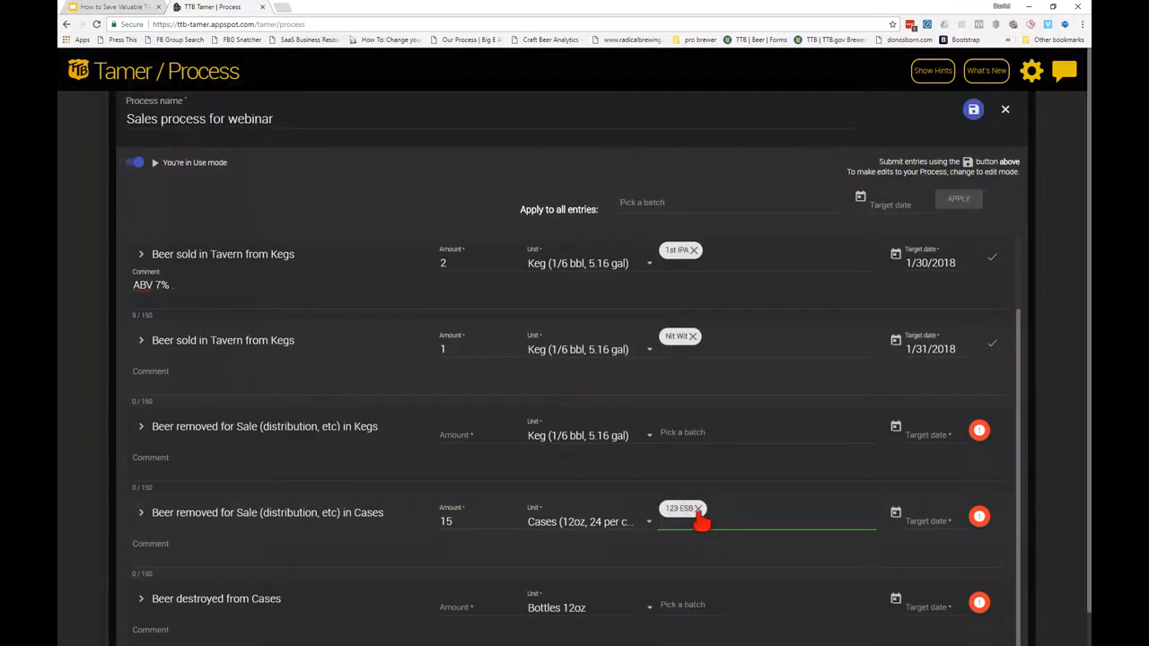
{"action": "left_click", "coordinate": [896, 518]}
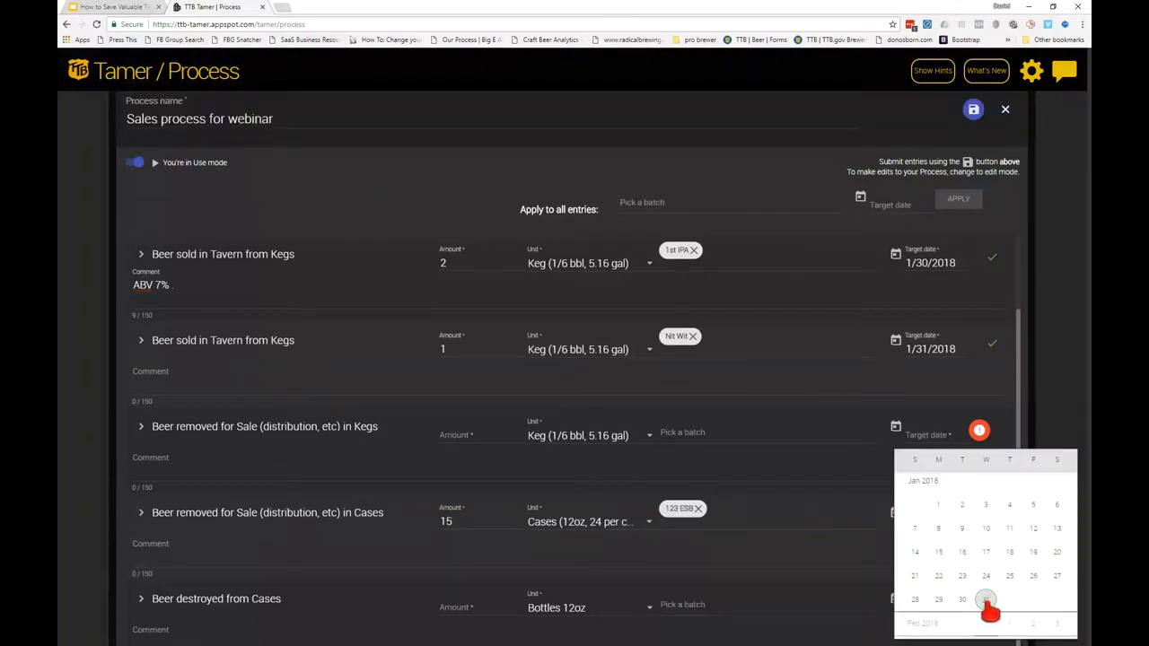
{"action": "left_click", "coordinate": [985, 598]}
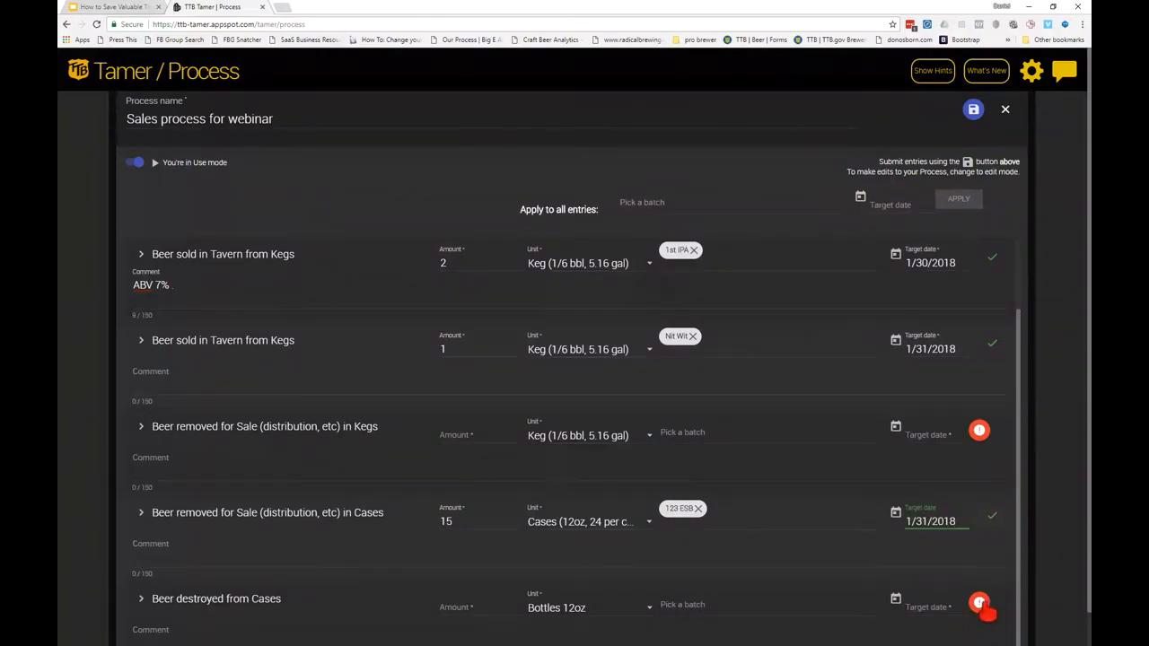
- Fill in the beer destroyed from cases with amount 2, batch coconut porter, target date 1/31/2018 and comment "Case SN 546873"
{"action": "scroll", "coordinate": [474, 540], "scroll_direction": "down", "scroll_amount": 1}
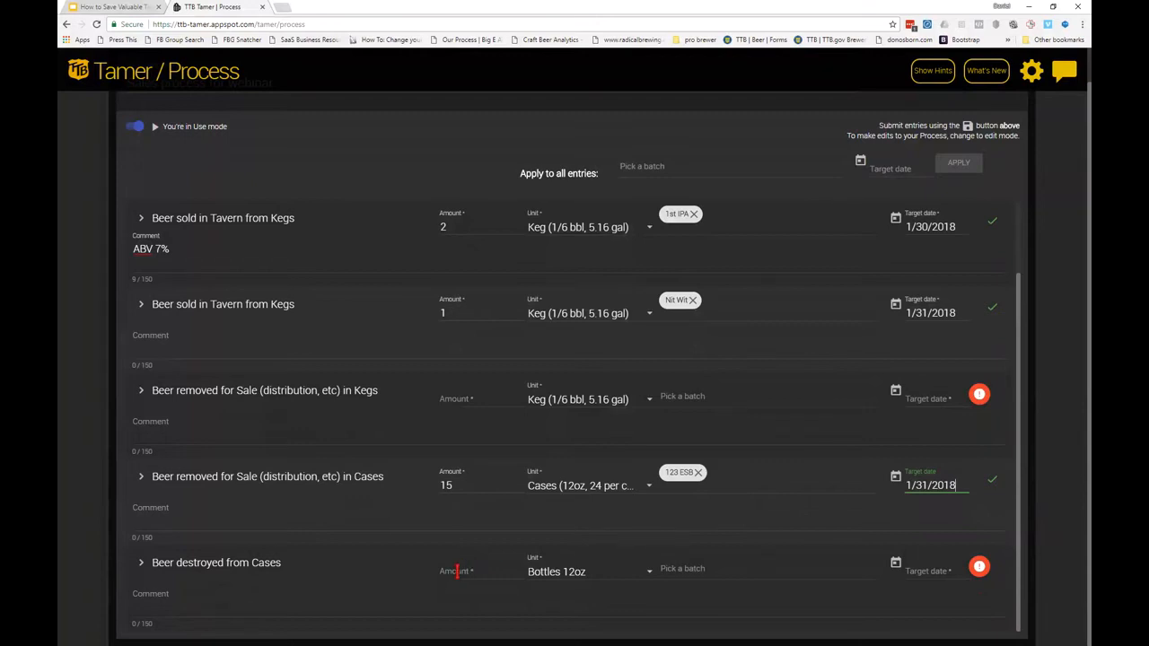
{"action": "left_click", "coordinate": [456, 571]}
{"action": "type", "text": "2"}
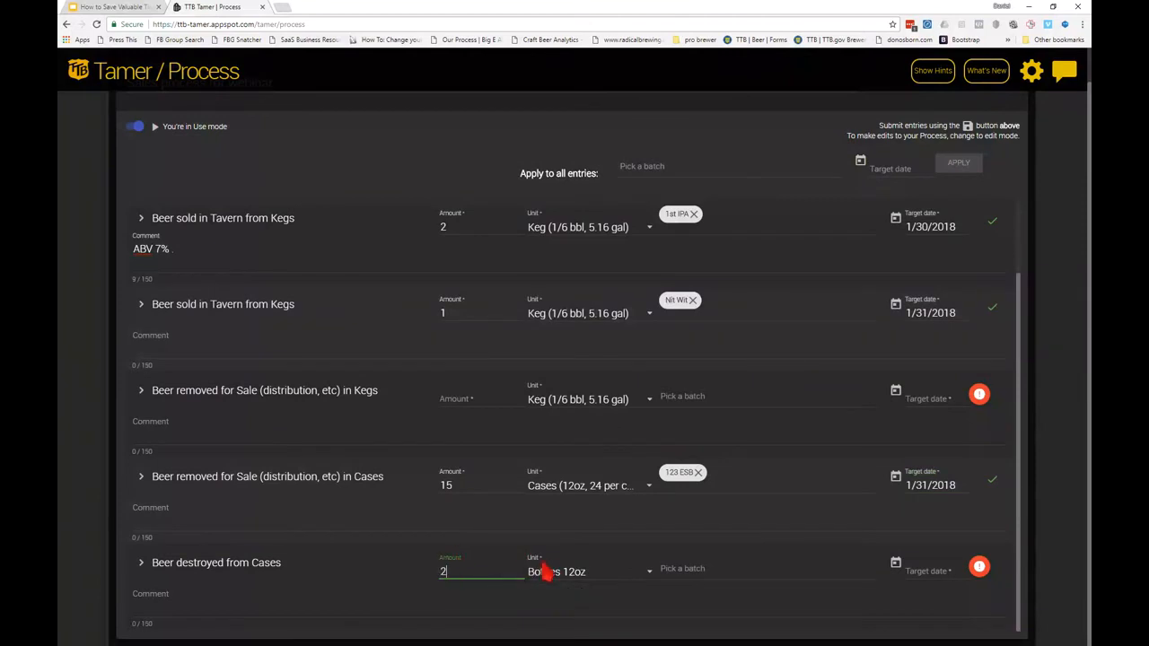
{"action": "left_click", "coordinate": [704, 568]}
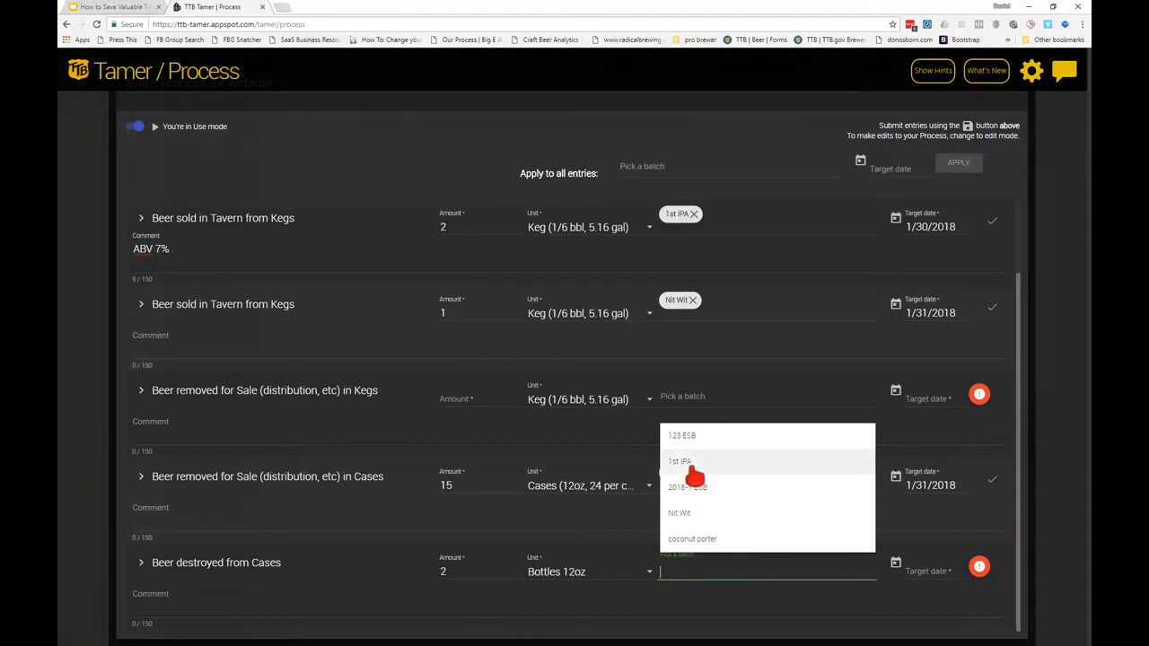
{"action": "left_click", "coordinate": [710, 540]}
{"action": "left_click", "coordinate": [895, 602]}
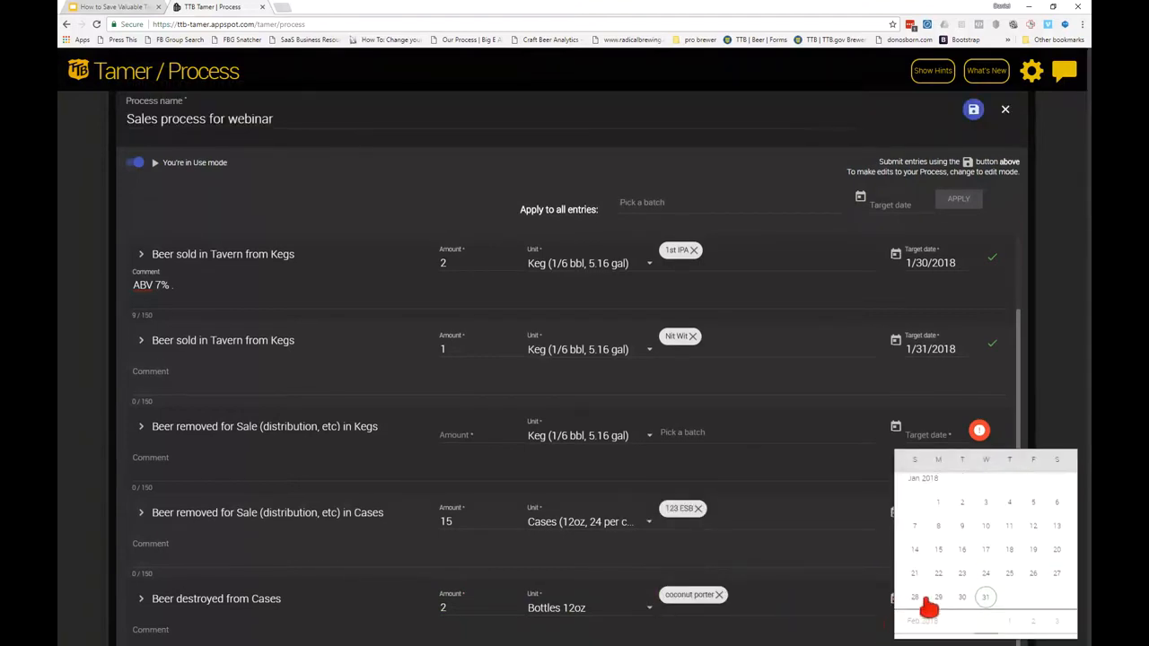
{"action": "left_click", "coordinate": [988, 600]}
{"action": "scroll", "coordinate": [372, 564], "scroll_direction": "down", "scroll_amount": 2}
{"action": "left_click", "coordinate": [238, 613]}
{"action": "type", "text": "Case "}
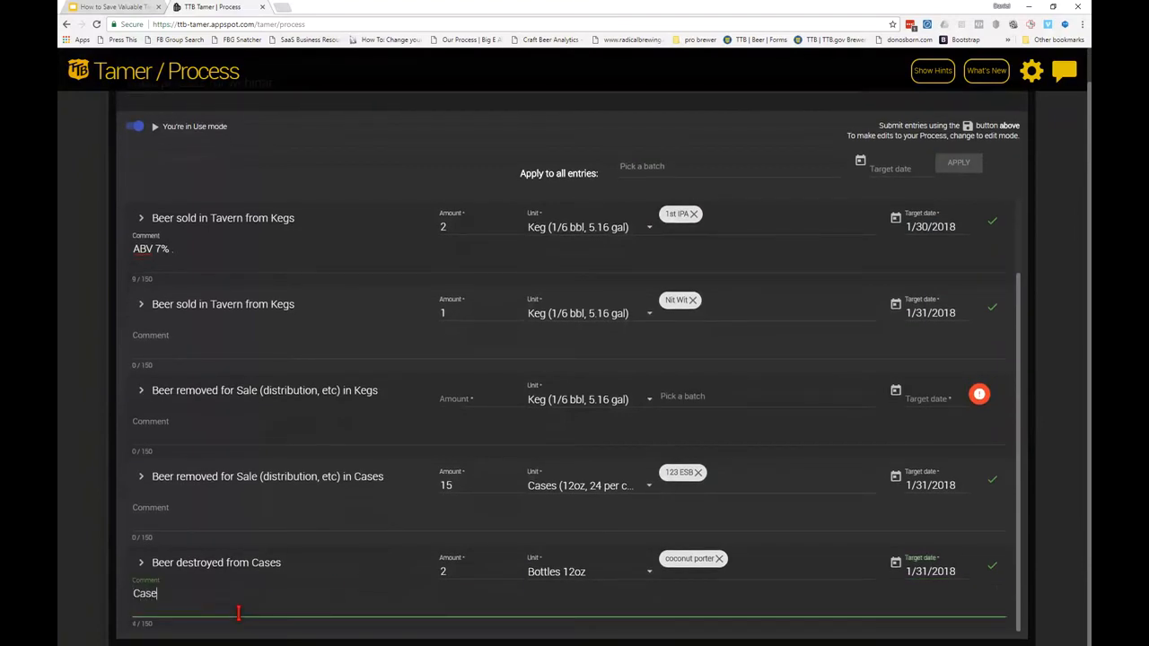
{"action": "type", "text": "SN 546873"}
- Set the batch for all entries to 1st IPA and their shared target date to 1/31/2018 without applying them
{"action": "scroll", "coordinate": [643, 422], "scroll_direction": "up", "scroll_amount": 1}
{"action": "scroll", "coordinate": [643, 422], "scroll_direction": "down", "scroll_amount": 1}
{"action": "scroll", "coordinate": [821, 546], "scroll_direction": "up", "scroll_amount": 3}
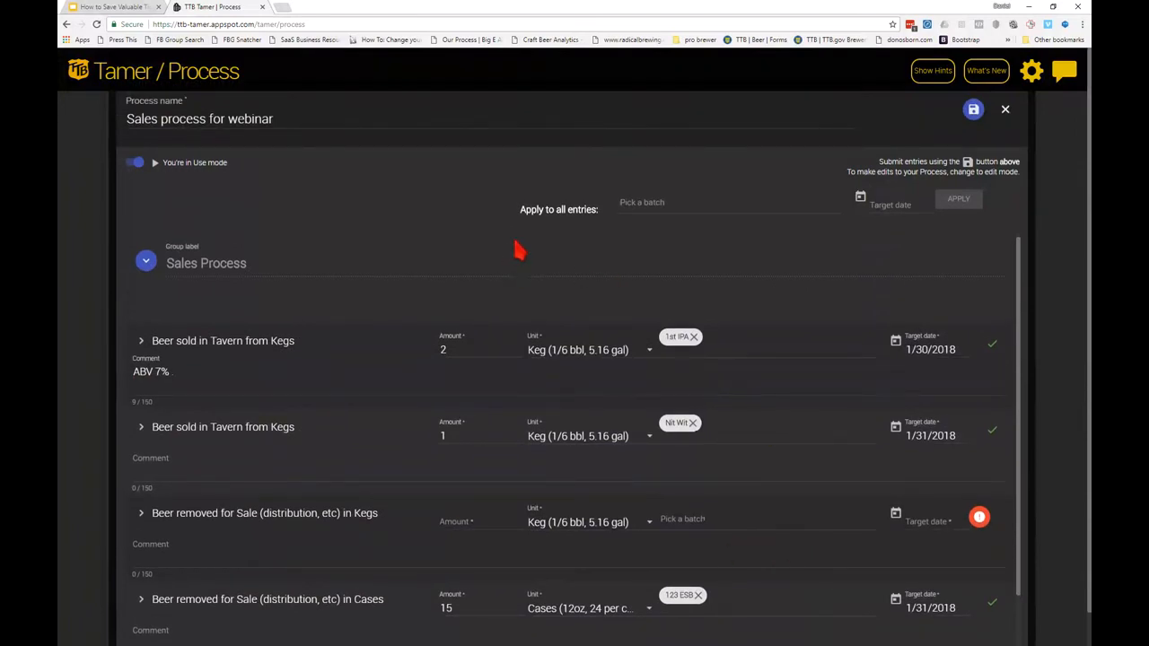
{"action": "left_click", "coordinate": [643, 203]}
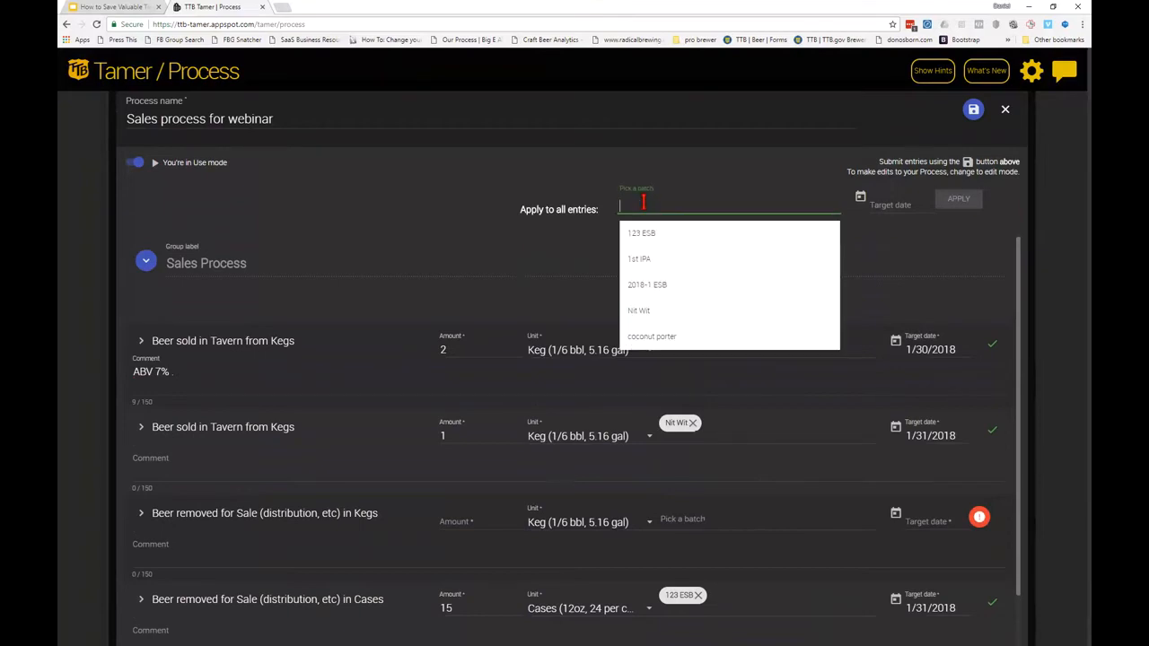
{"action": "left_click", "coordinate": [640, 259]}
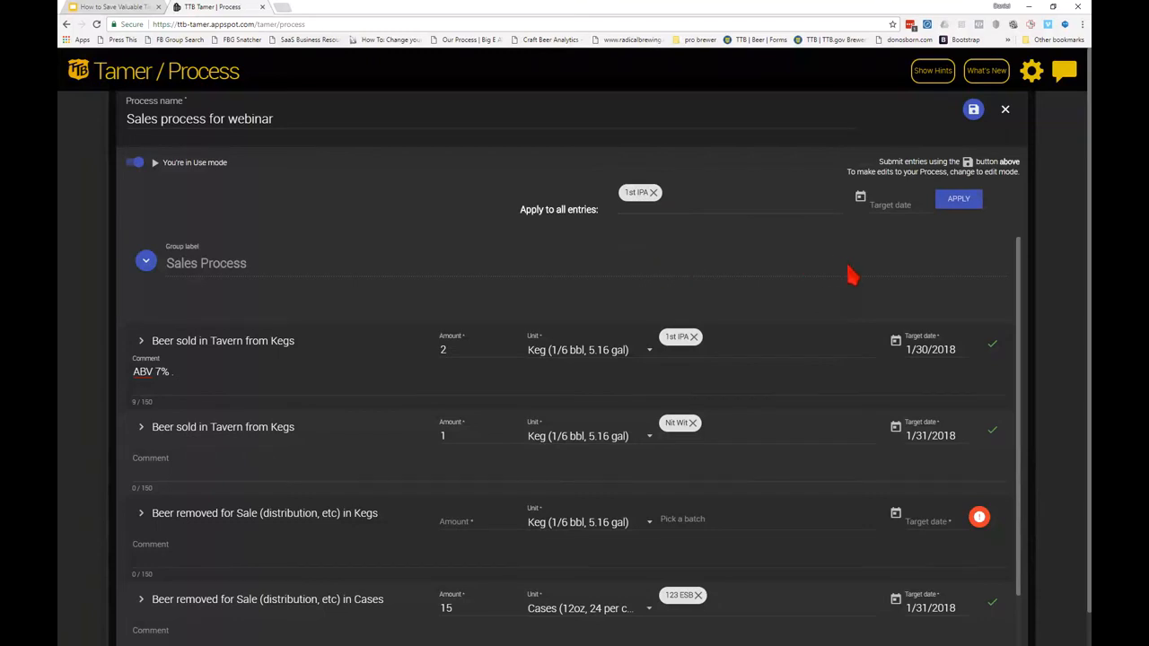
{"action": "left_click", "coordinate": [864, 204]}
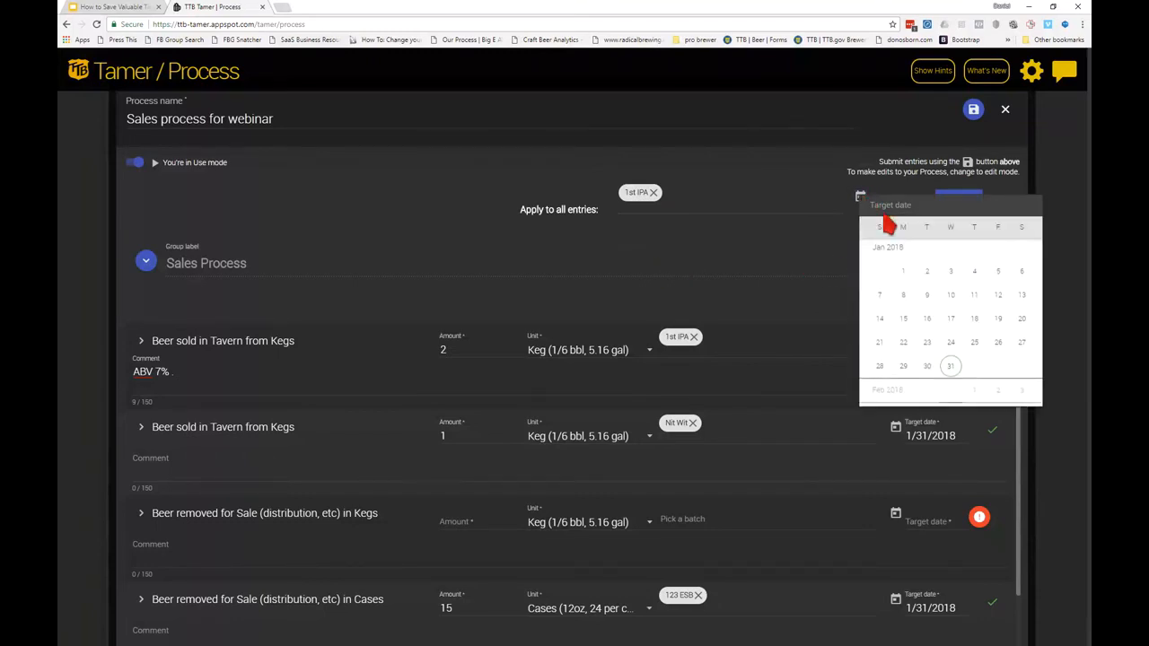
{"action": "left_click", "coordinate": [952, 375]}
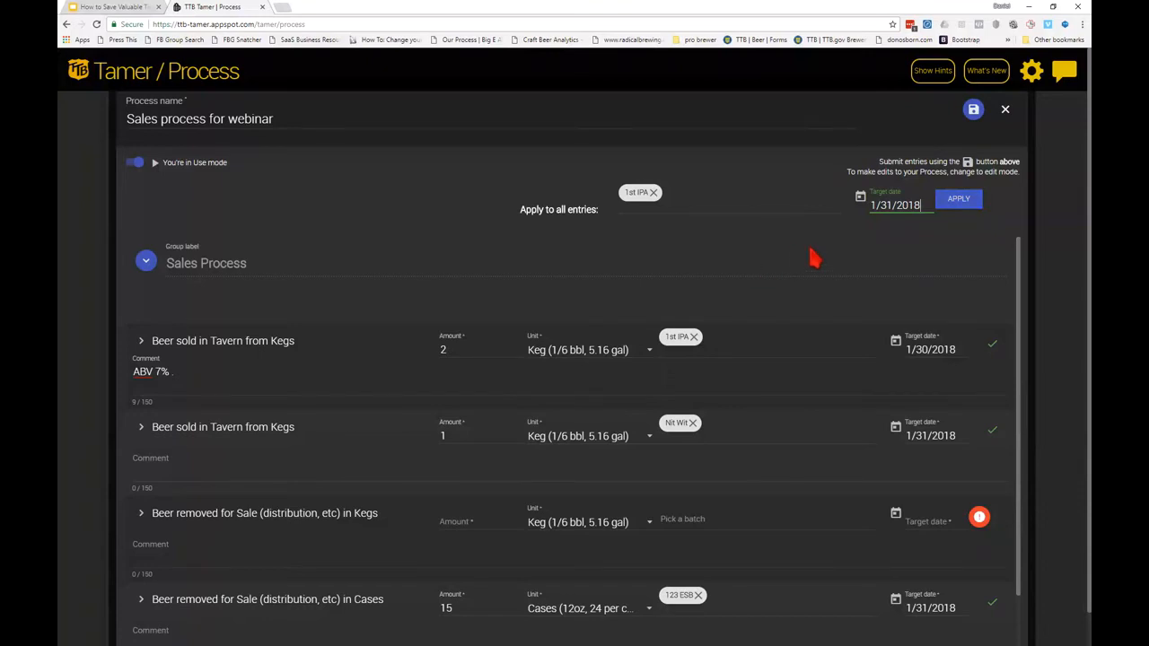
- Clear the shared target date and batch meant for all entries
{"action": "left_click_drag", "start_coordinate": [924, 206], "coordinate": [879, 207]}
{"action": "key", "text": "BackSpace"}
{"action": "left_click", "coordinate": [655, 193]}
{"action": "left_click", "coordinate": [748, 257]}
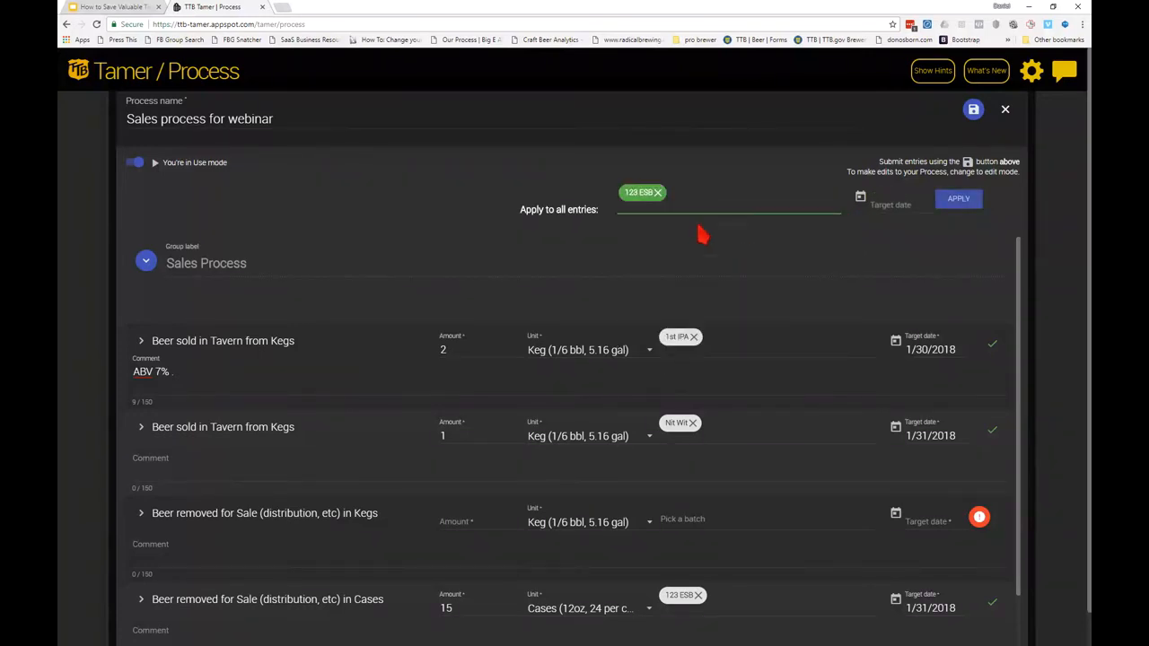
{"action": "left_click", "coordinate": [665, 200]}
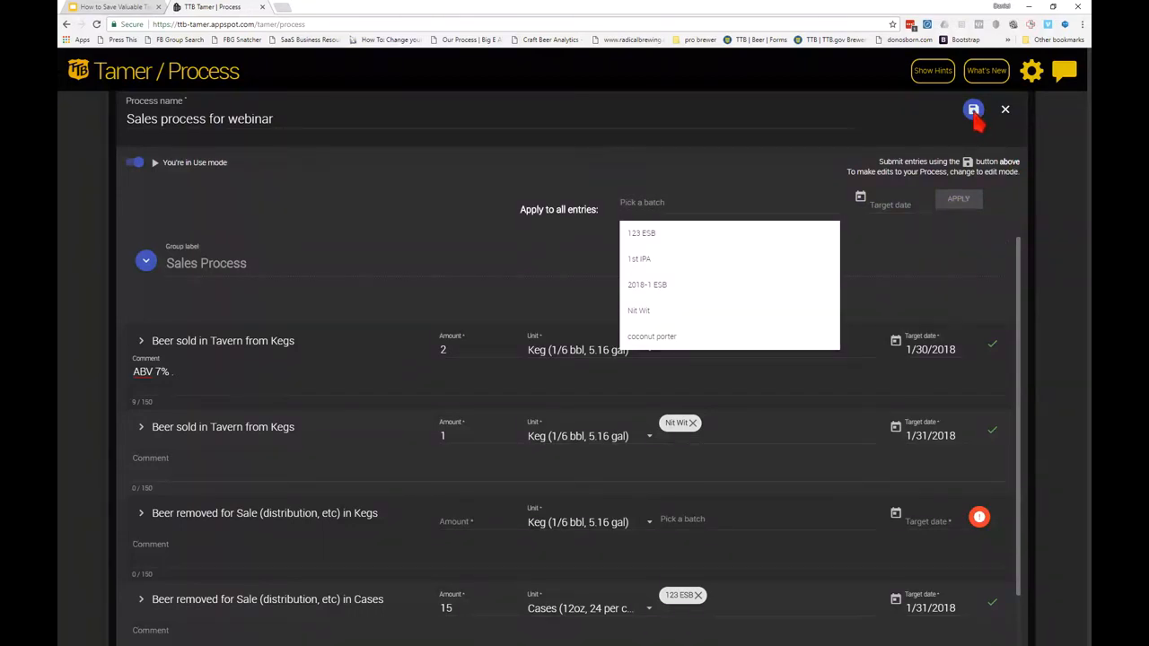
{"action": "left_click", "coordinate": [722, 205]}
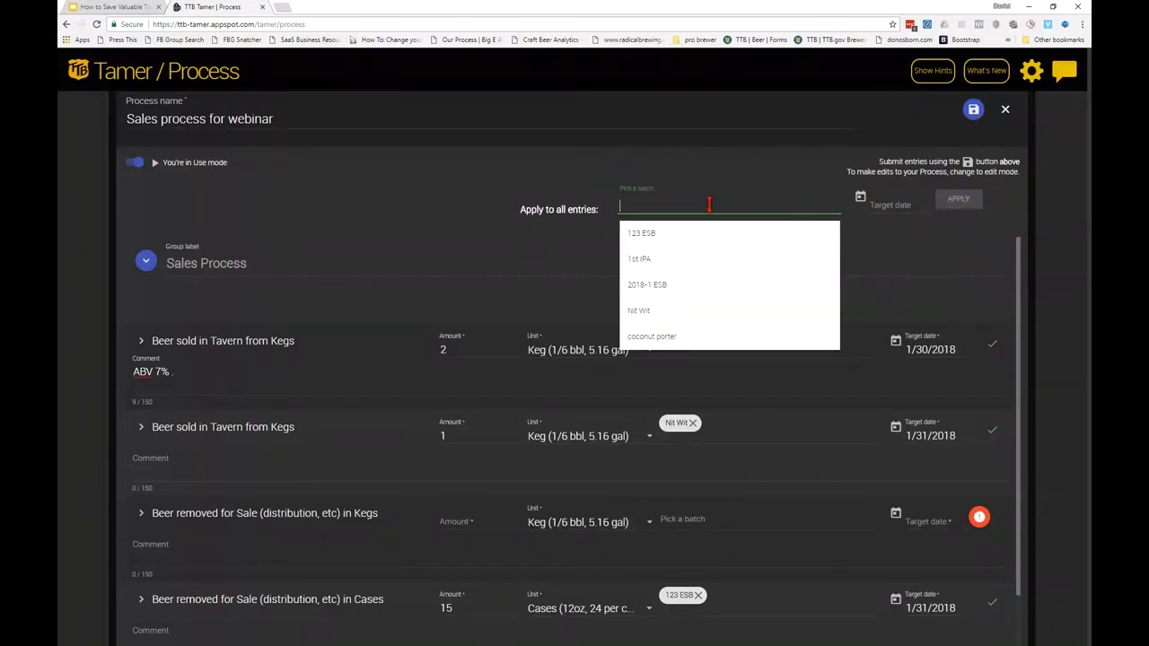
- Submit the filled-in entries and close the sales process
{"action": "left_click", "coordinate": [973, 110]}
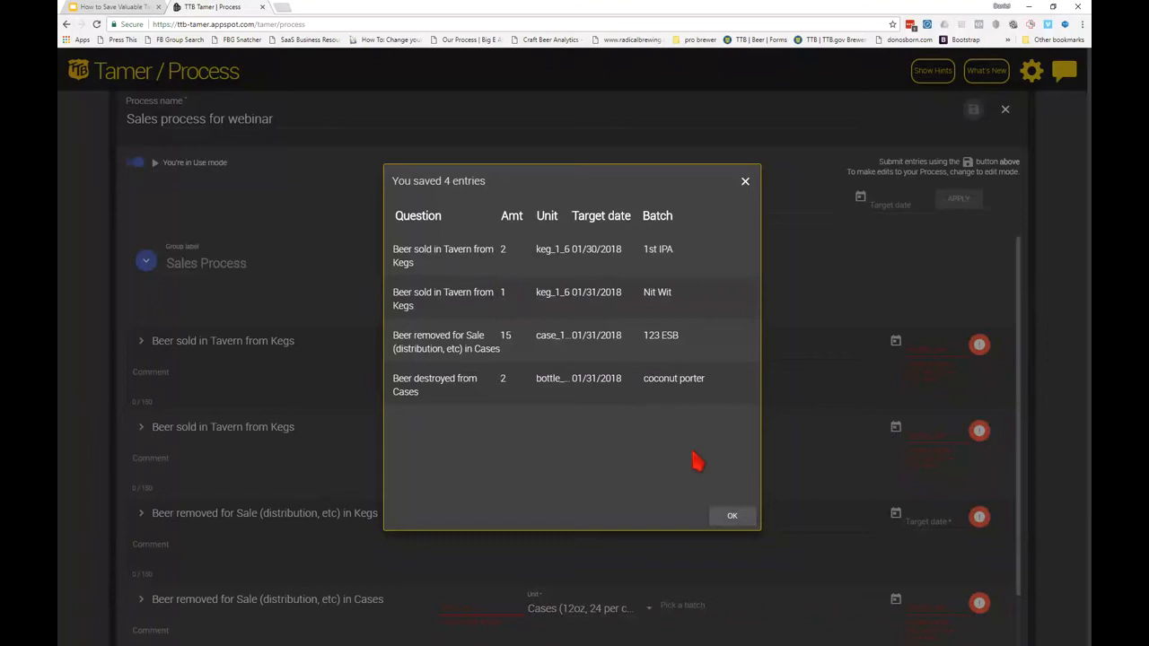
{"action": "left_click", "coordinate": [732, 517]}
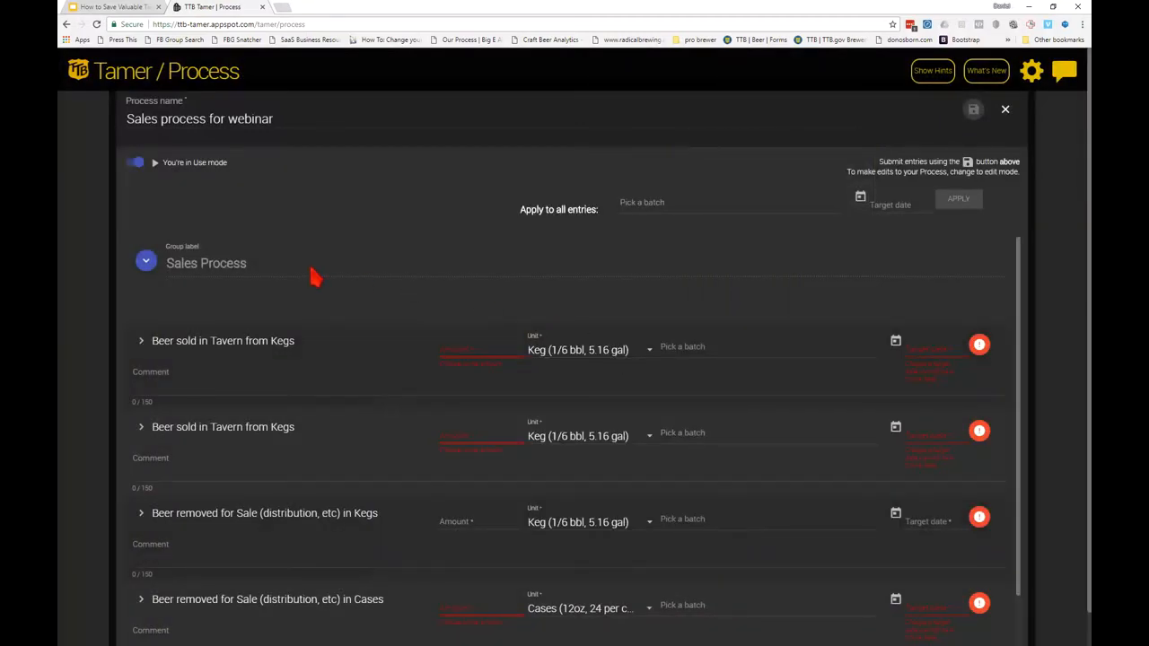
{"action": "left_click", "coordinate": [1005, 109]}
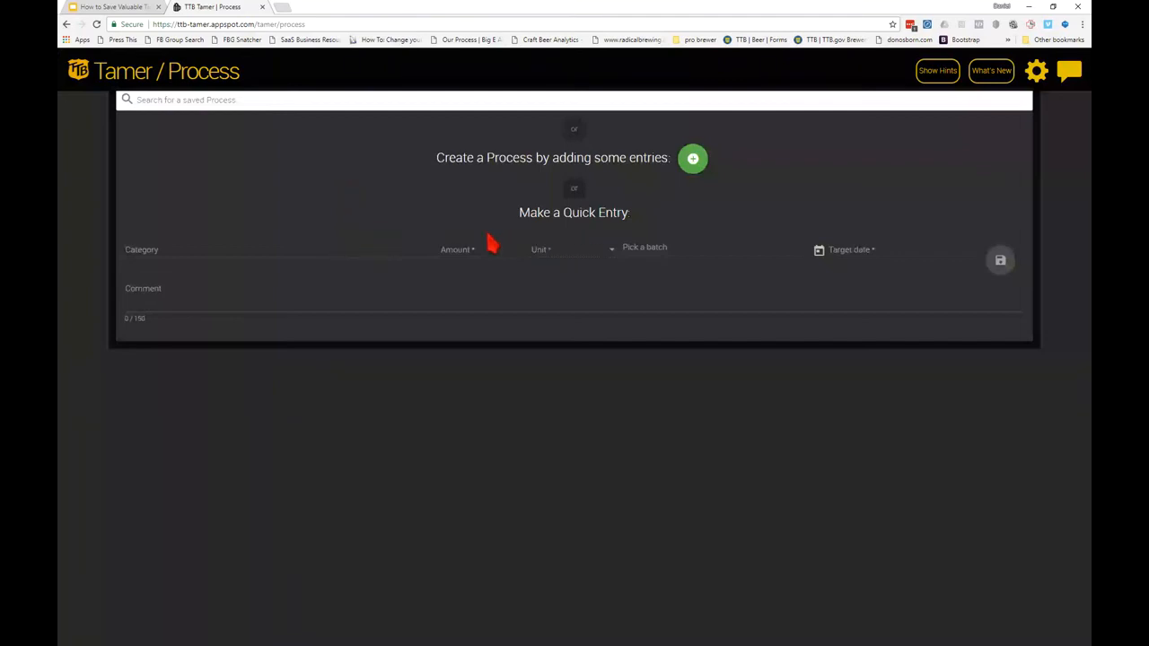
- Start a quick entry for "Beer Returned to this brewery in Kegs" with amount 1 and unit Keg (1/6 bbl, 5.16 gal)
{"action": "left_click", "coordinate": [216, 249]}
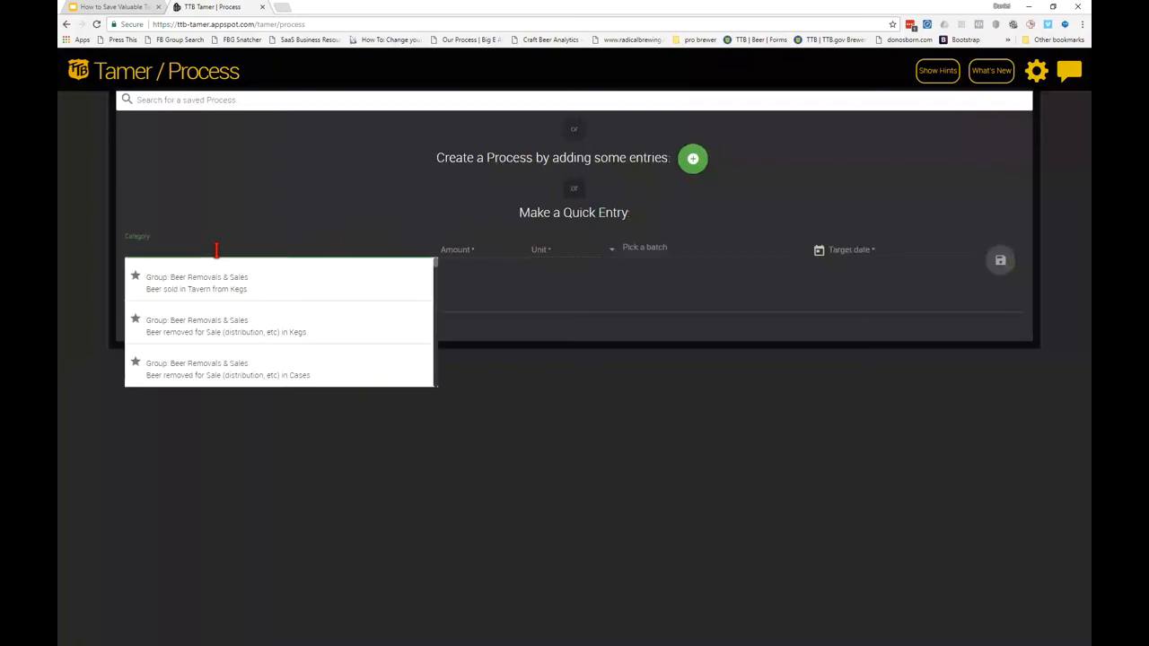
{"action": "type", "text": "return"}
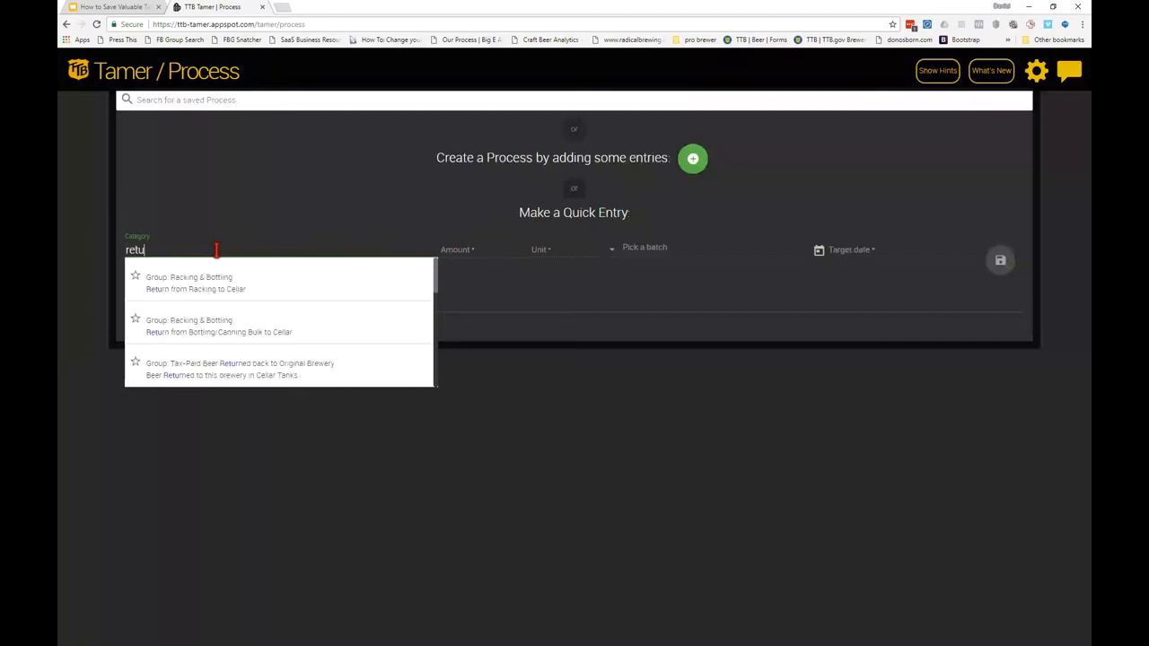
{"action": "scroll", "coordinate": [267, 323], "scroll_direction": "down", "scroll_amount": 3}
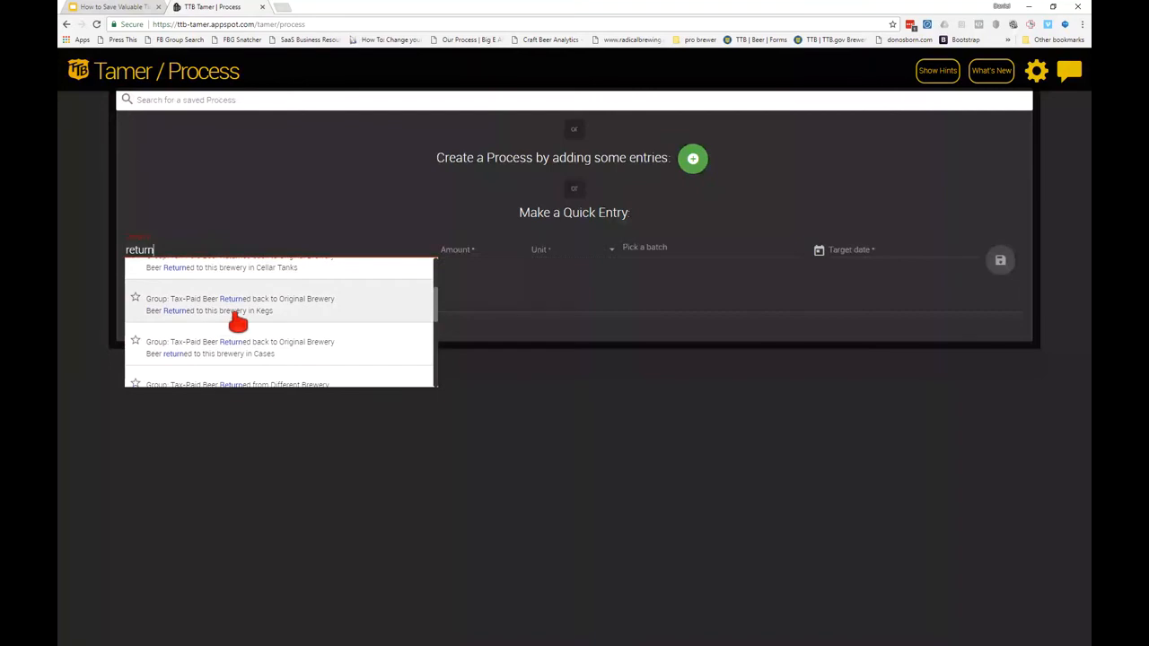
{"action": "left_click", "coordinate": [238, 321]}
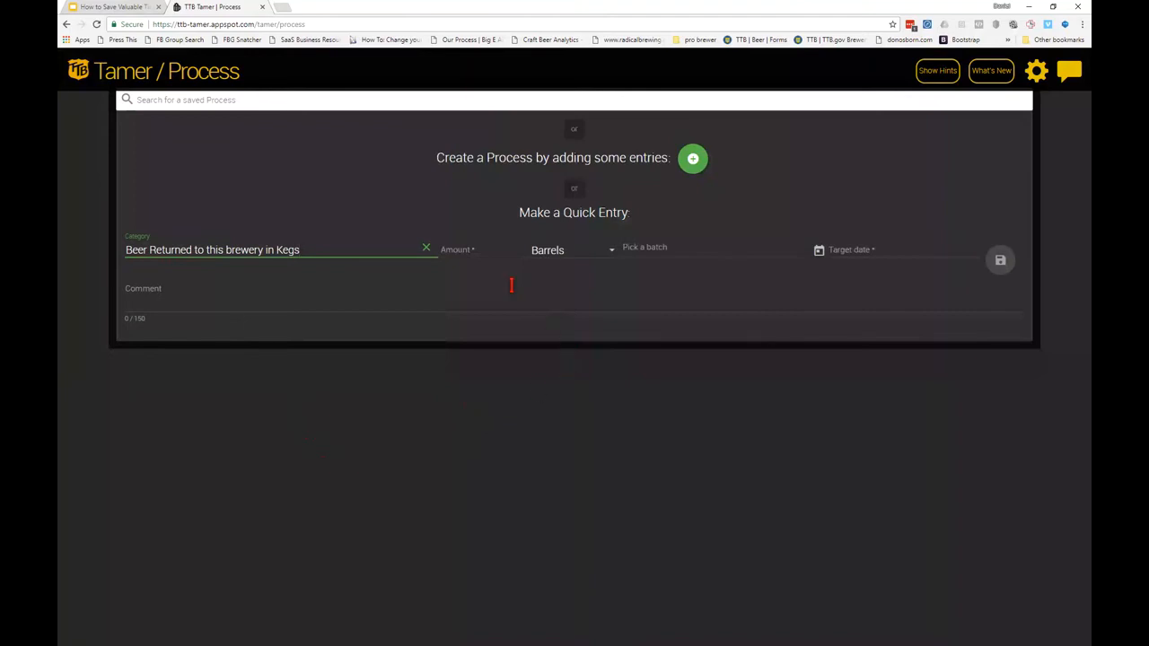
{"action": "left_click", "coordinate": [464, 253]}
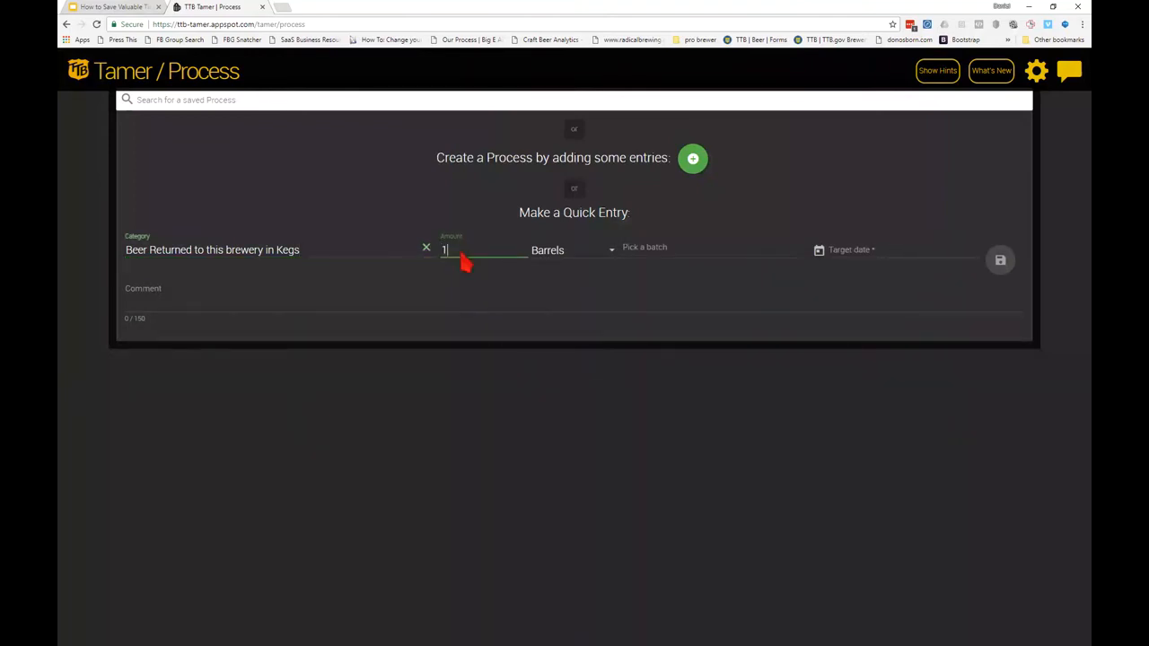
{"action": "left_click", "coordinate": [577, 253]}
{"action": "scroll", "coordinate": [589, 329], "scroll_direction": "down", "scroll_amount": 3}
{"action": "scroll", "coordinate": [589, 329], "scroll_direction": "down", "scroll_amount": 4}
{"action": "scroll", "coordinate": [619, 314], "scroll_direction": "up", "scroll_amount": 2}
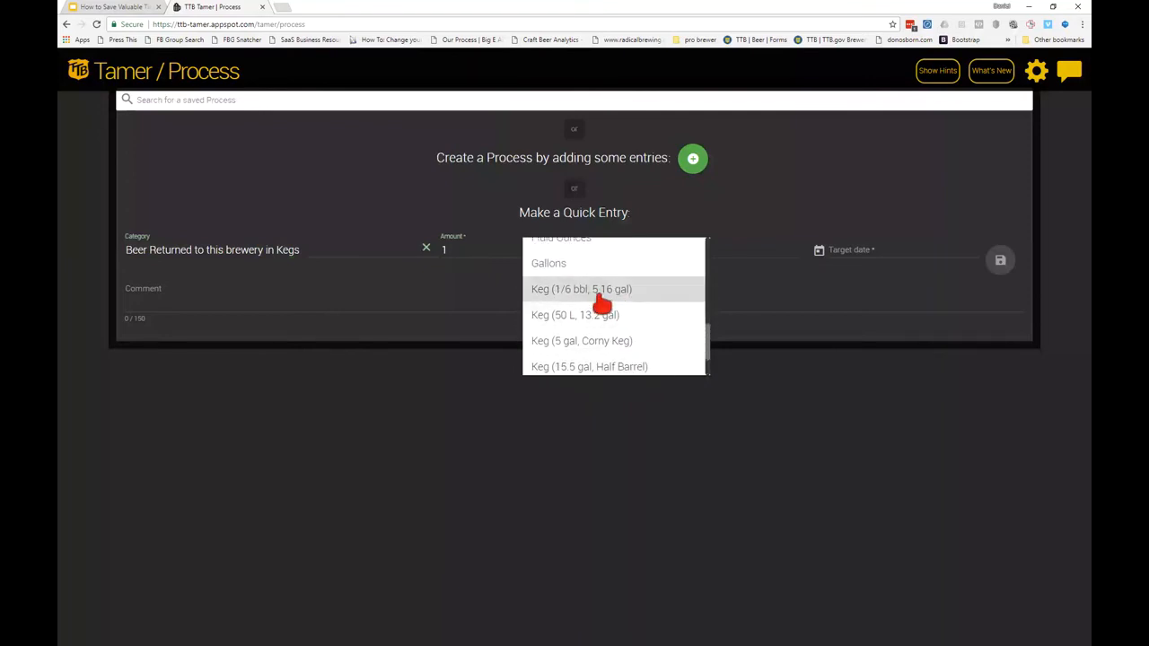
{"action": "left_click", "coordinate": [600, 299]}
- Give the quick entry batch 123 ESB, target date 1/30/2018 and comment "returned from smith's restaurant", and save it
{"action": "left_click", "coordinate": [682, 250]}
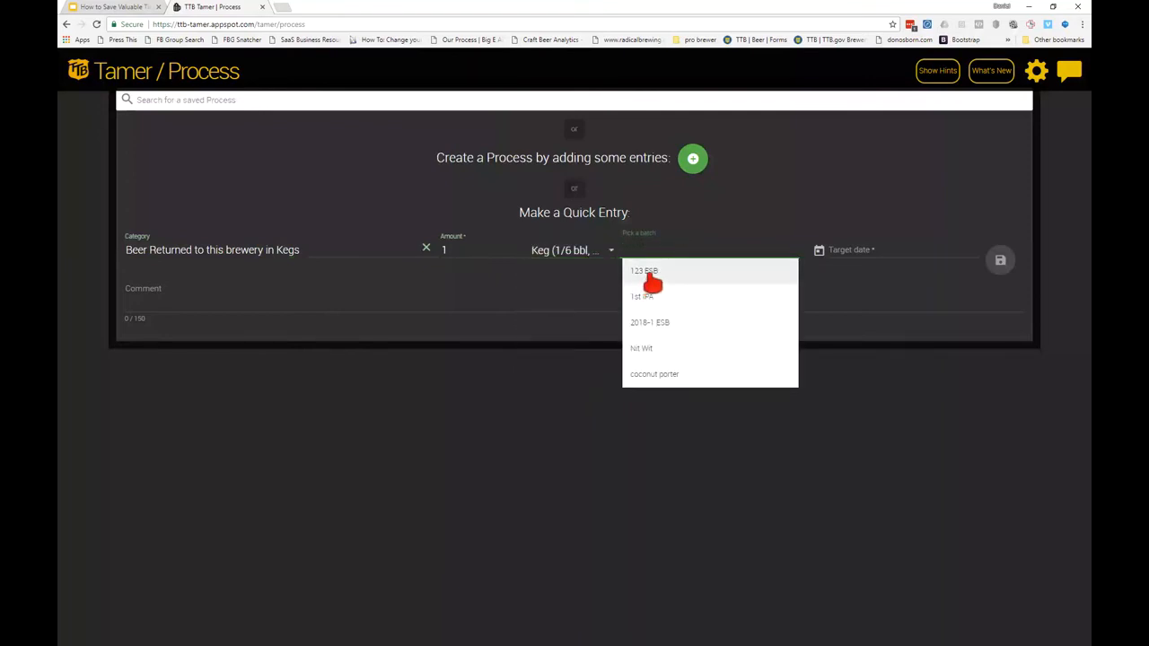
{"action": "left_click", "coordinate": [650, 274]}
{"action": "left_click", "coordinate": [824, 257]}
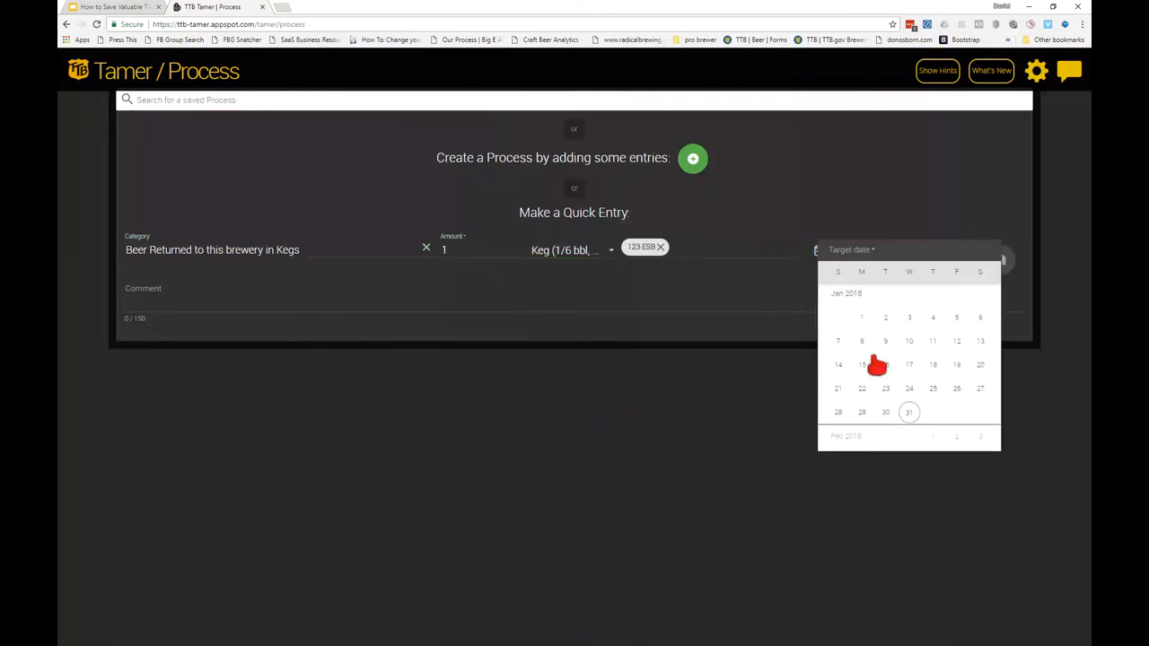
{"action": "left_click", "coordinate": [887, 413]}
{"action": "left_click", "coordinate": [321, 296]}
{"action": "type", "text": "returned from smith's restaurant"}
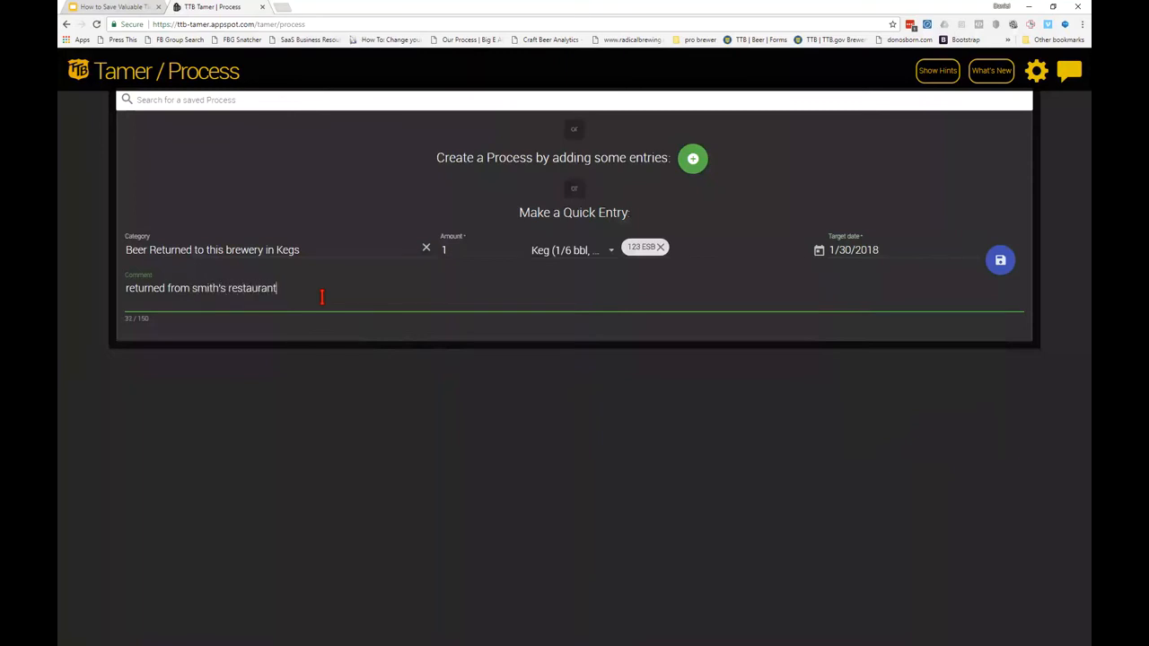
{"action": "left_click", "coordinate": [998, 272]}
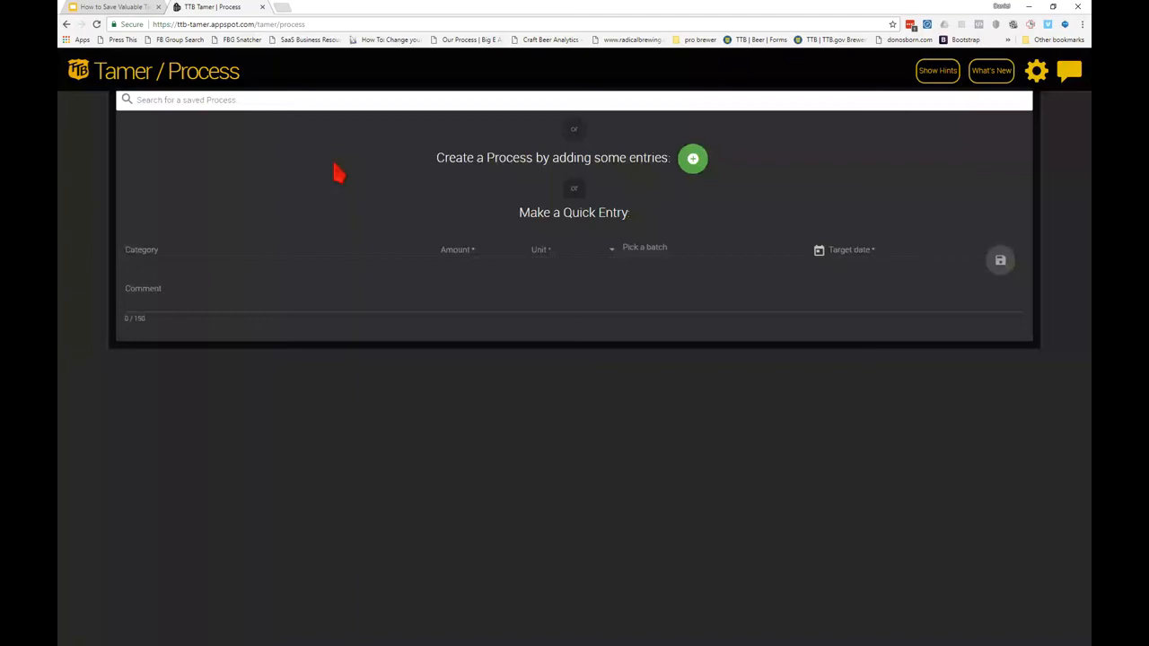
- Open the batch history and expand the coconut porter batch to examine its recorded entries
{"action": "left_click", "coordinate": [82, 79]}
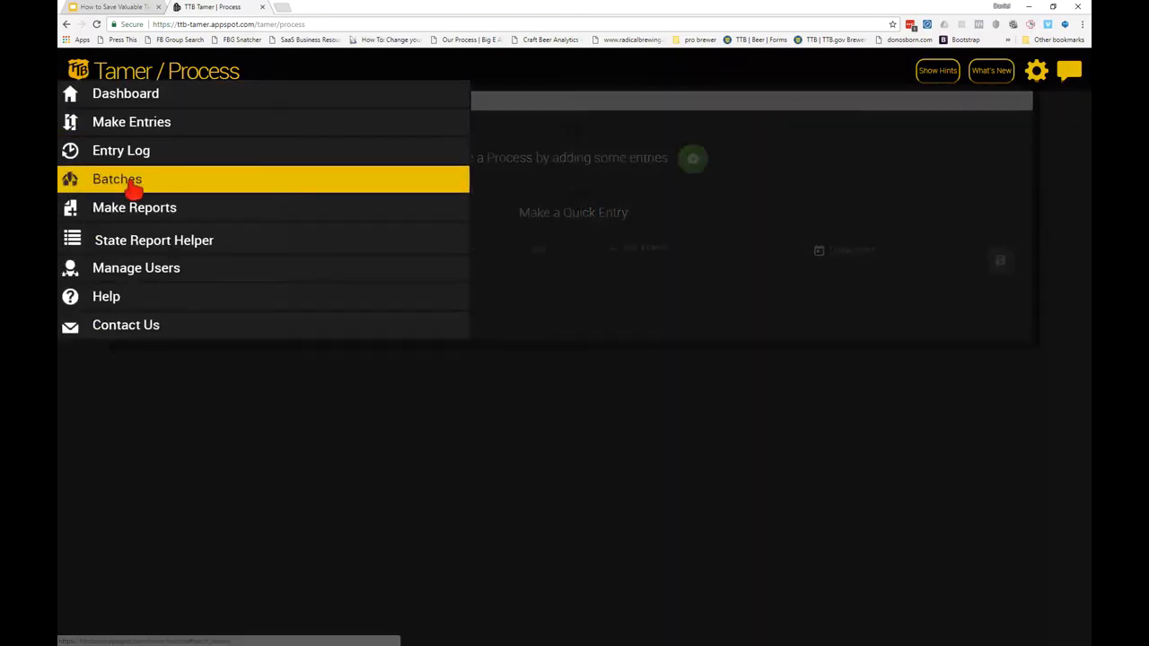
{"action": "left_click", "coordinate": [133, 184]}
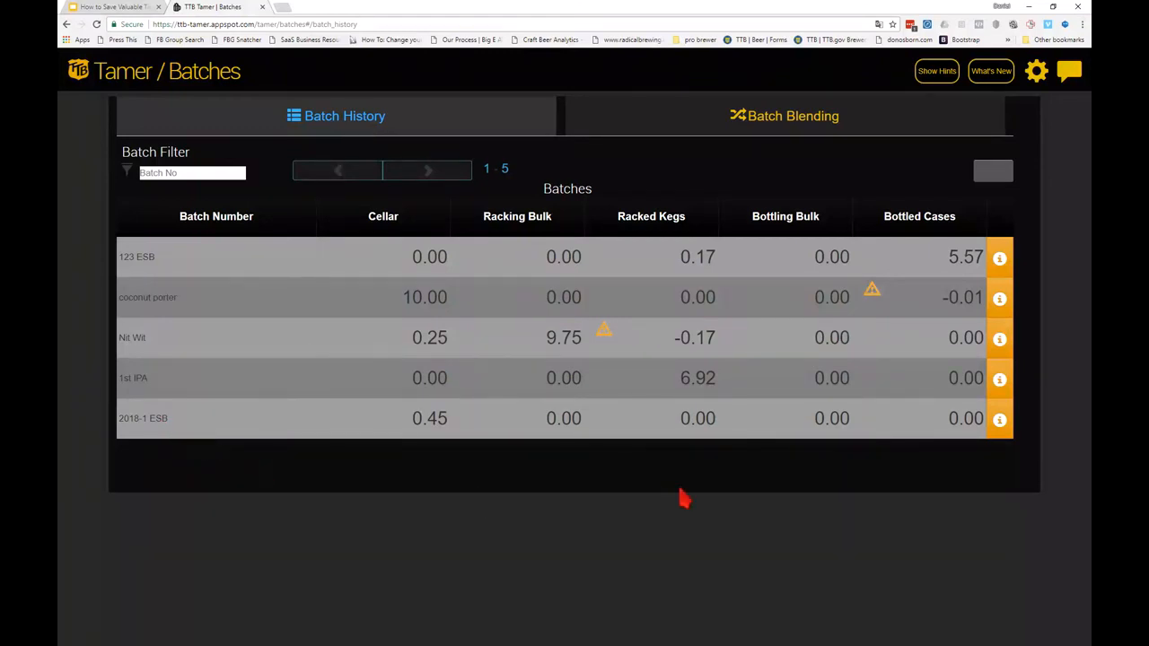
{"action": "left_click", "coordinate": [1001, 300]}
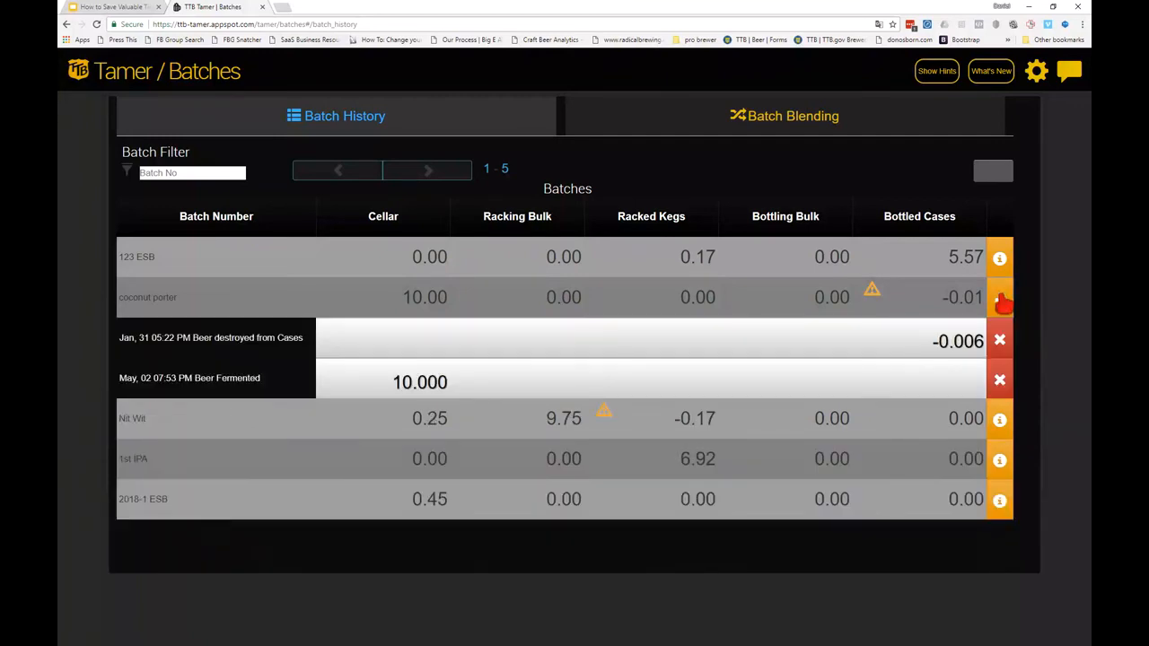
- Examine the recorded entries of the Nit Wit batch, then those of the 1st IPA batch, including its cellar loss and tavern keg sale amounts
{"action": "left_click", "coordinate": [1001, 302]}
{"action": "left_click", "coordinate": [1004, 346]}
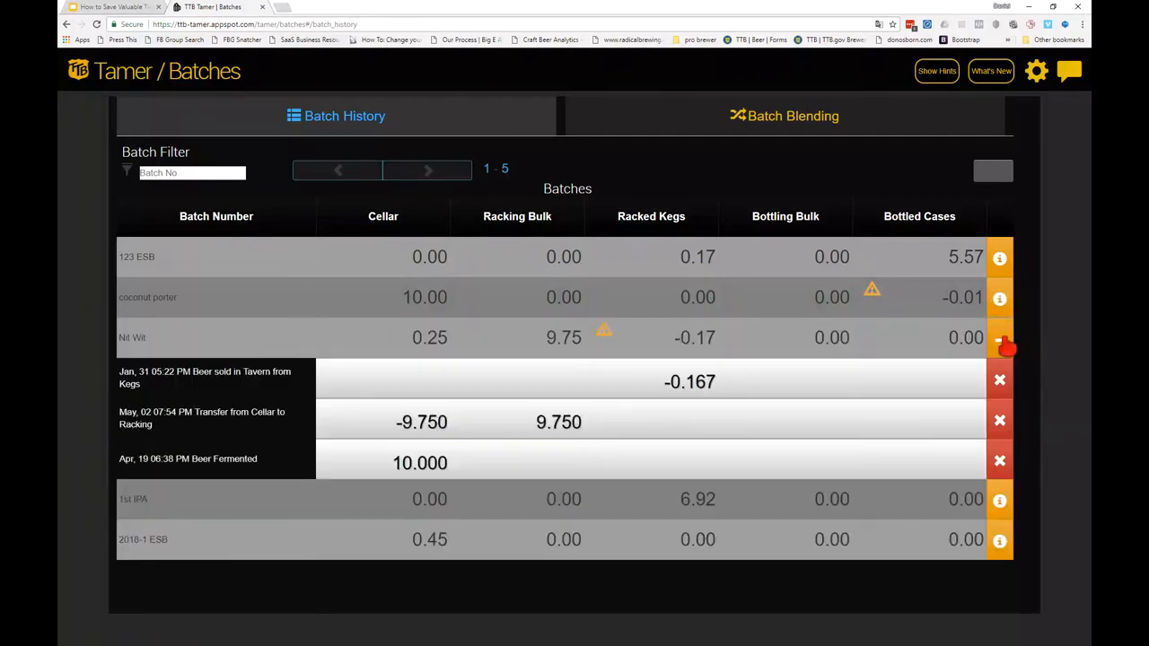
{"action": "left_click", "coordinate": [1003, 346]}
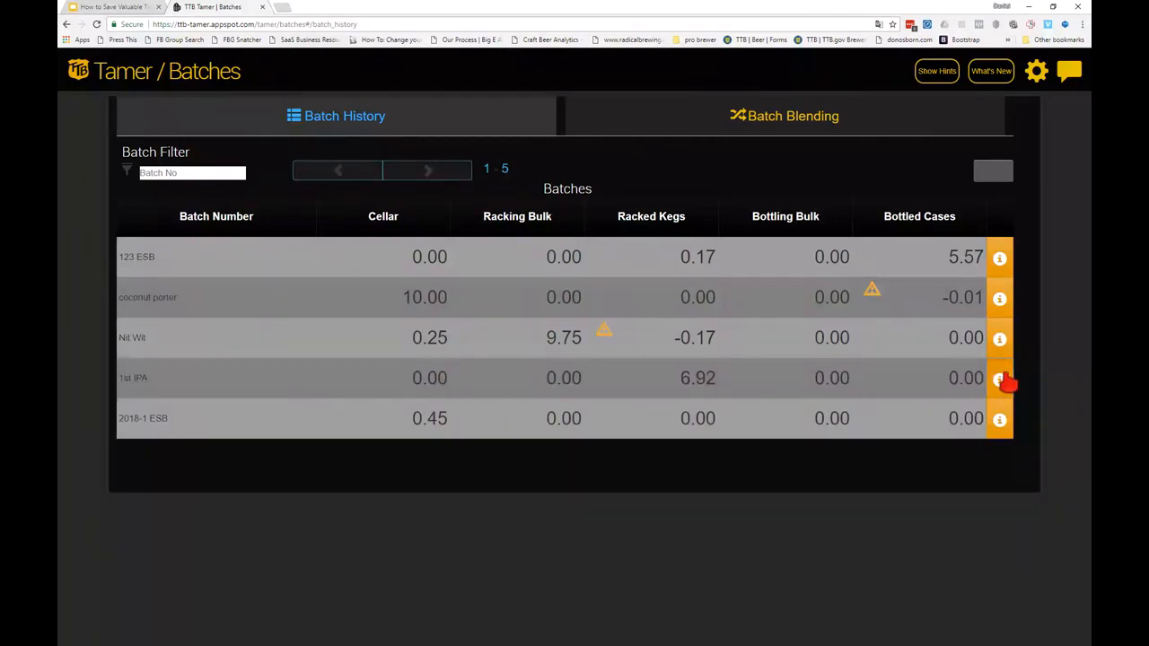
{"action": "left_click", "coordinate": [1005, 381]}
{"action": "scroll", "coordinate": [1068, 422], "scroll_direction": "down", "scroll_amount": 1}
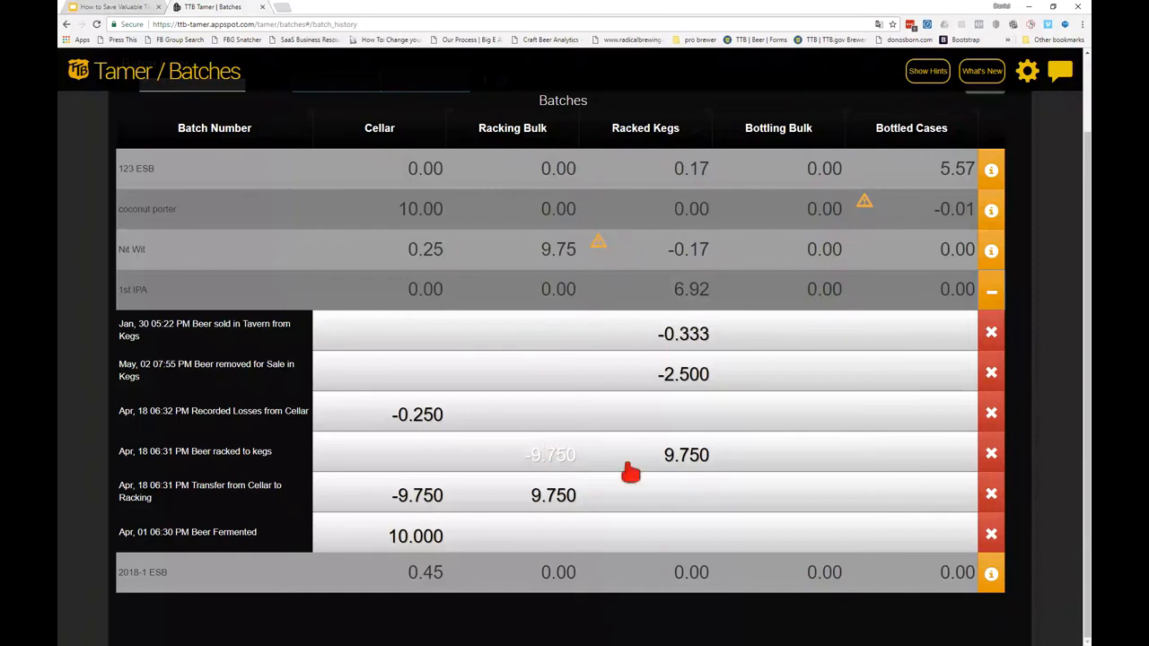
{"action": "double_click", "coordinate": [420, 414]}
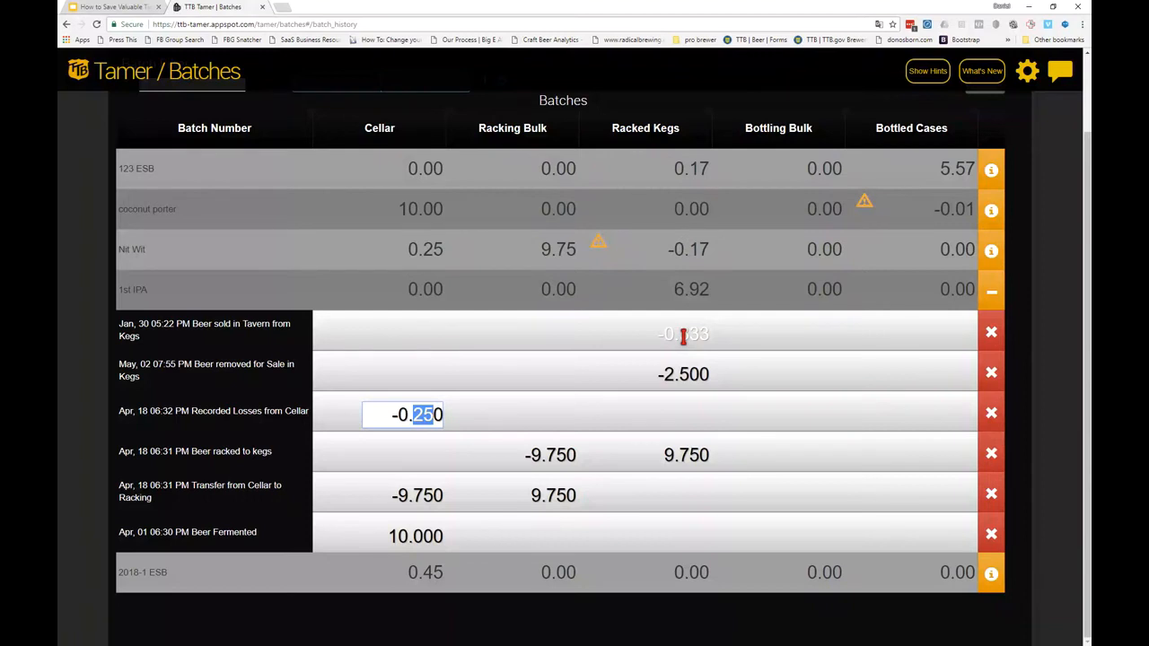
{"action": "left_click_drag", "start_coordinate": [682, 335], "coordinate": [706, 335]}
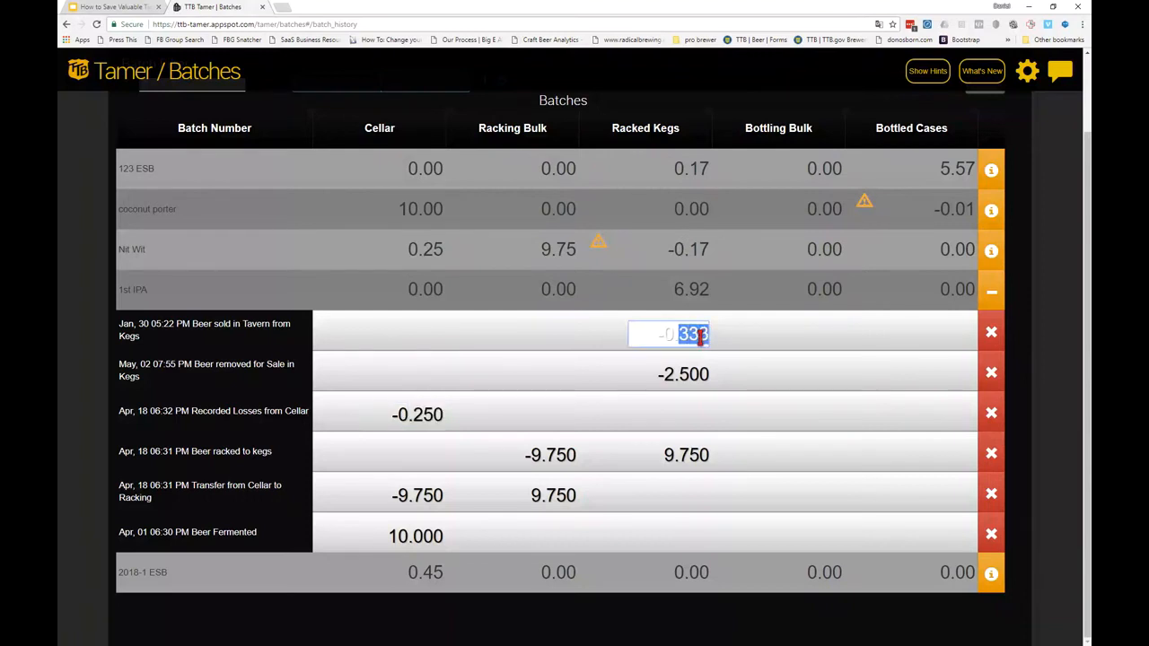
{"action": "left_click", "coordinate": [1062, 378]}
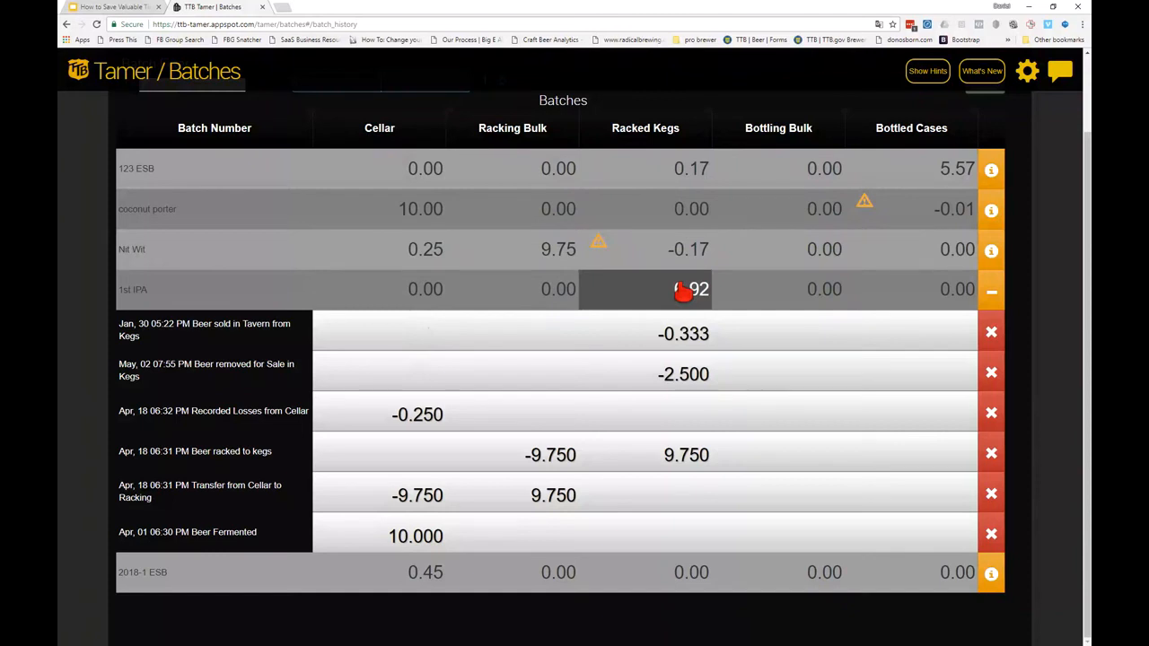
- Set the cellar amount of the 1st IPA batch's "Recorded Losses from Cellar" entry to -0.350
{"action": "left_click", "coordinate": [425, 411]}
{"action": "left_click_drag", "start_coordinate": [418, 414], "coordinate": [414, 414]}
{"action": "type", "text": "3"}
{"action": "key", "text": "Return"}
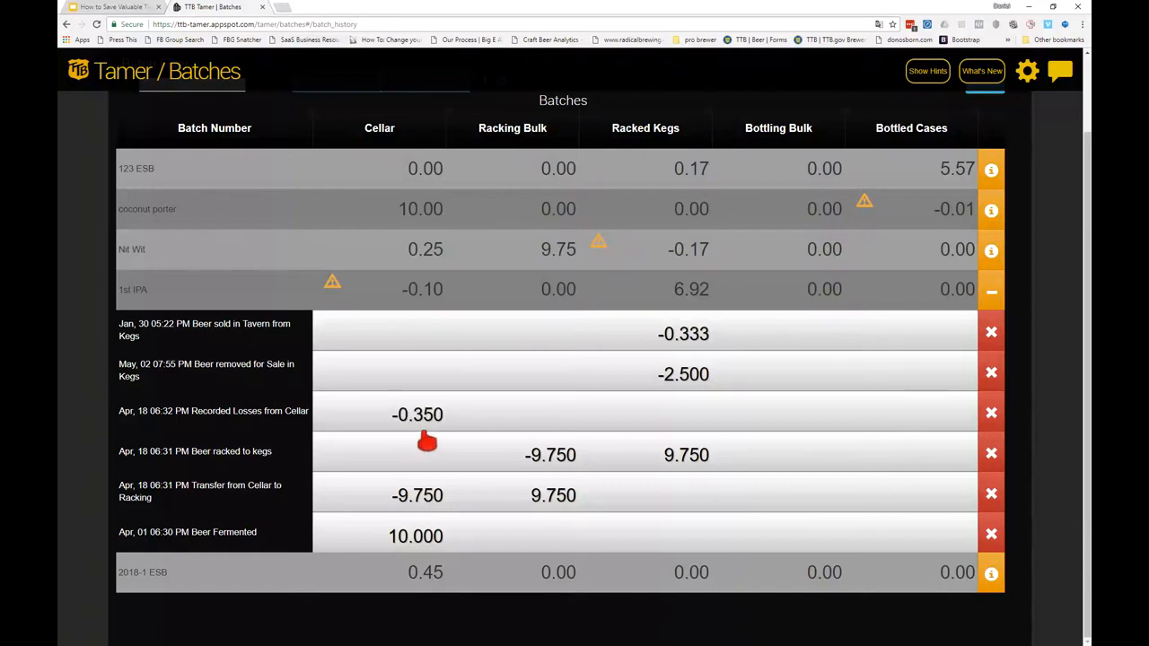
- Restore the 1st IPA batch's recorded cellar loss to -0.250
{"action": "left_click_drag", "start_coordinate": [423, 414], "coordinate": [417, 412]}
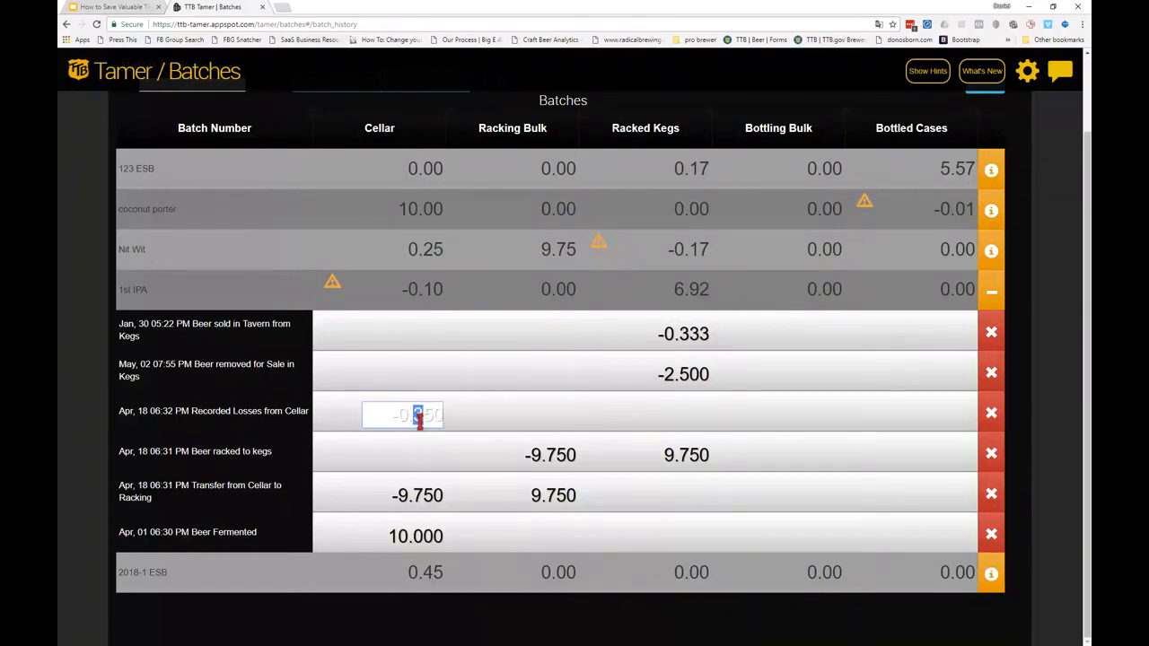
{"action": "type", "text": "2"}
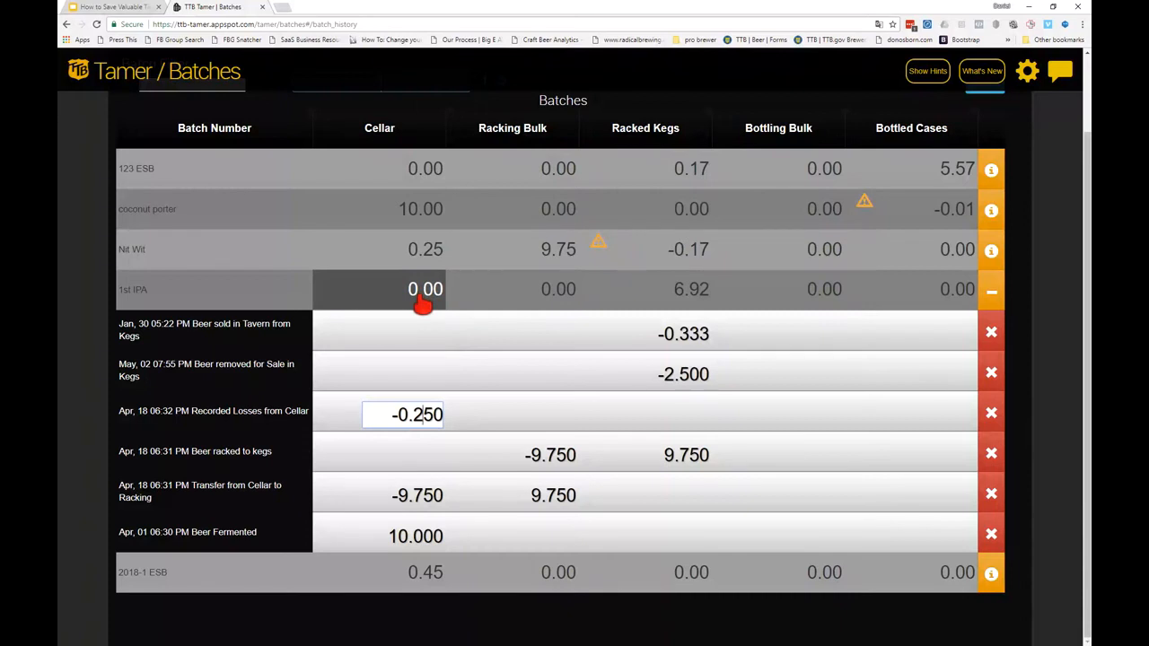
{"action": "scroll", "coordinate": [1058, 404], "scroll_direction": "up", "scroll_amount": 1}
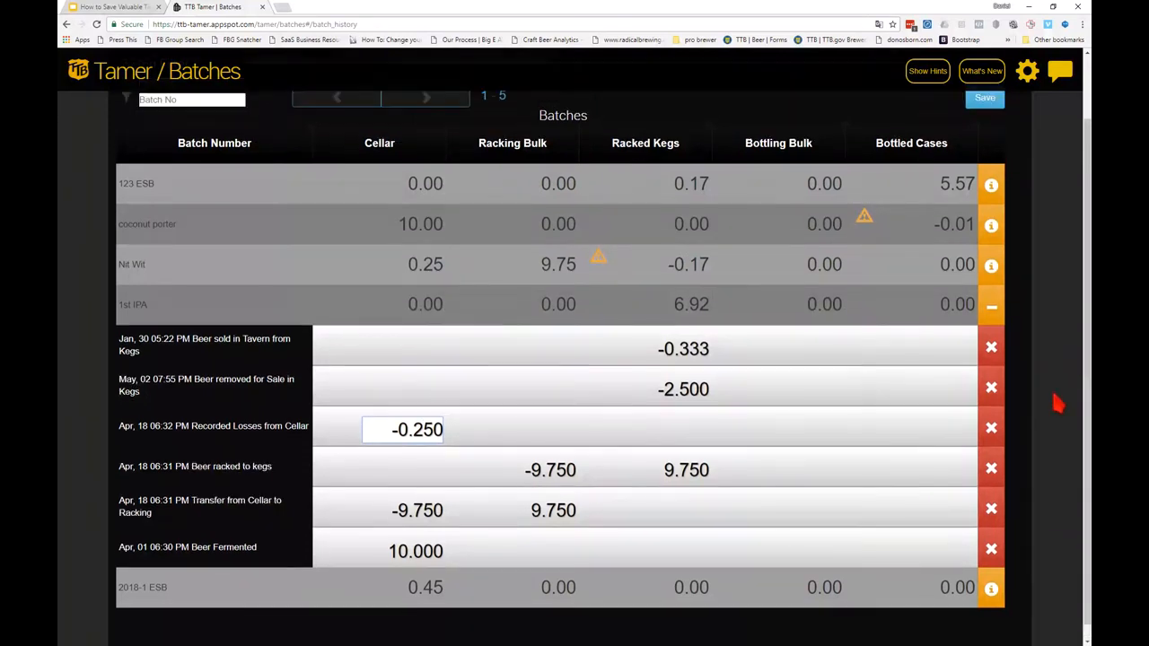
{"action": "scroll", "coordinate": [1055, 403], "scroll_direction": "down", "scroll_amount": 1}
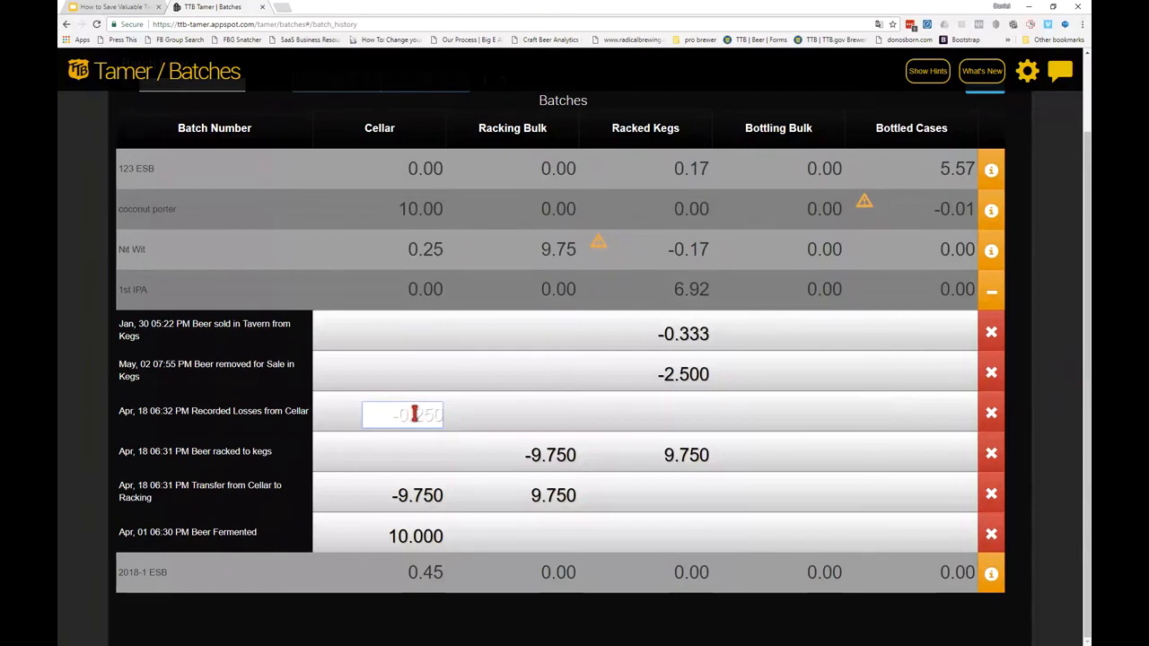
{"action": "scroll", "coordinate": [1059, 296], "scroll_direction": "up", "scroll_amount": 2}
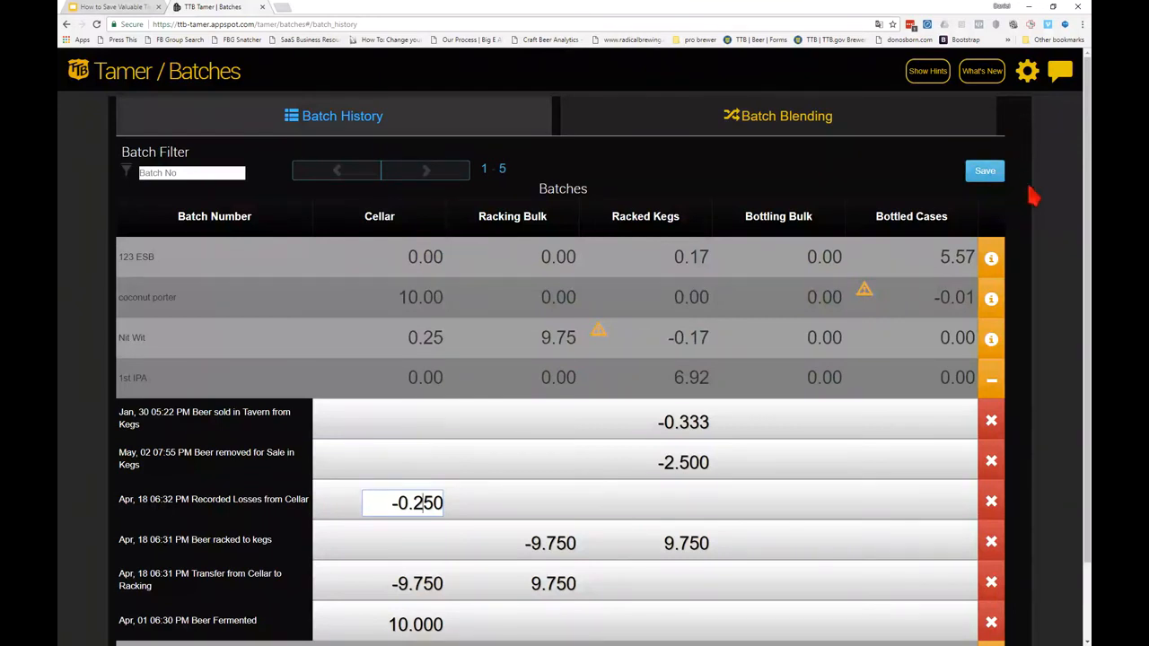
- Request deletion of the 1st IPA batch's Jan 30 "Beer sold in Tavern from Kegs" entry and cancel it
{"action": "scroll", "coordinate": [1048, 310], "scroll_direction": "down", "scroll_amount": 1}
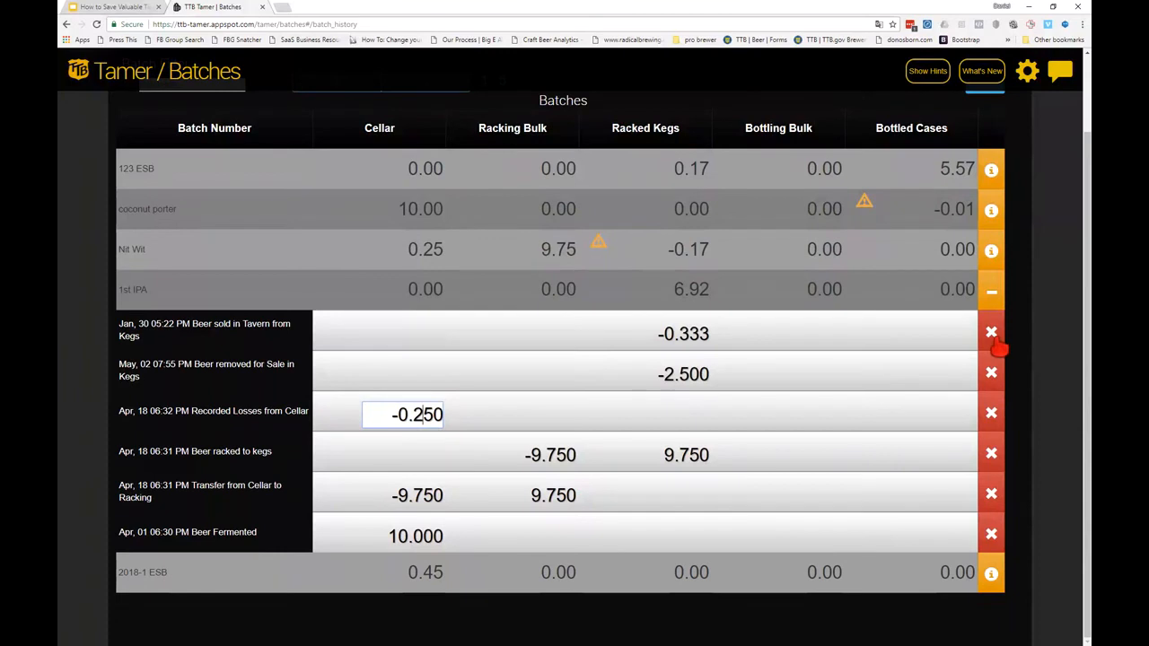
{"action": "left_click", "coordinate": [993, 338]}
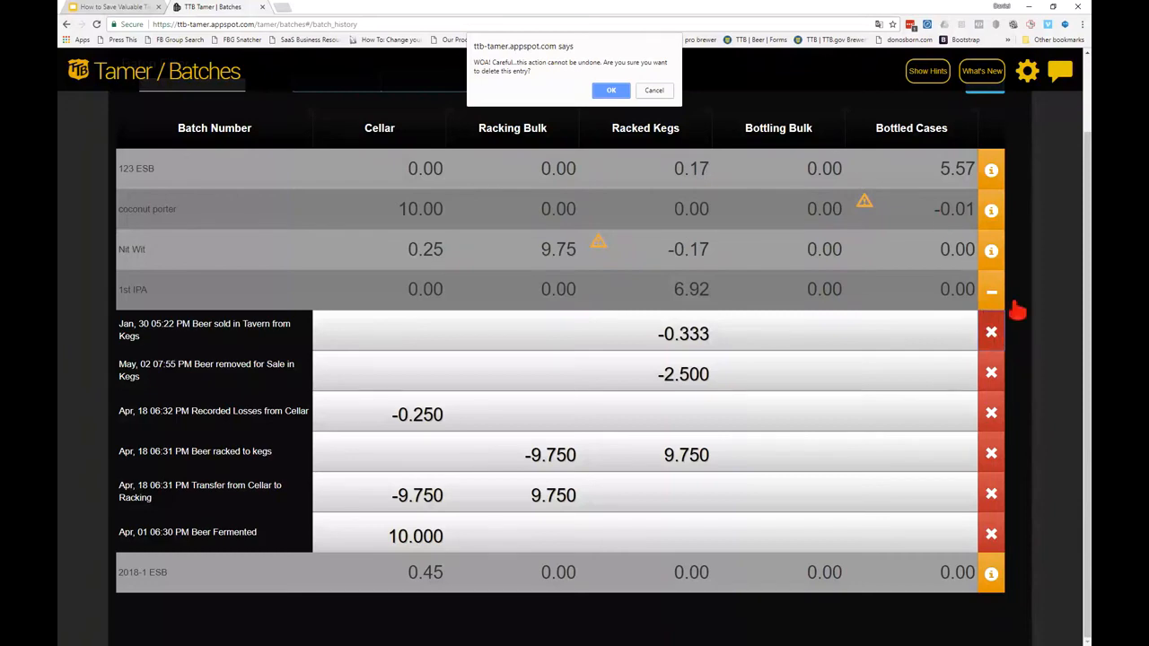
{"action": "left_click", "coordinate": [669, 92]}
- Filter the batch list to 1st IPA, examine that batch's recorded entries, and clear the filter
{"action": "scroll", "coordinate": [629, 197], "scroll_direction": "up", "scroll_amount": 1}
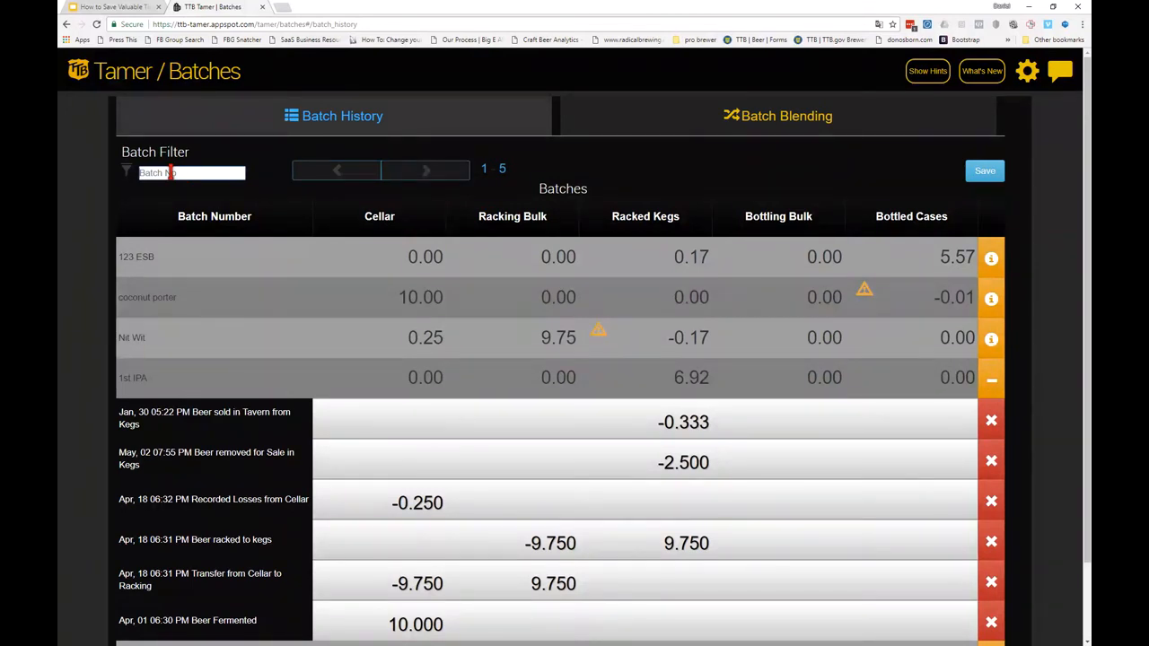
{"action": "type", "text": "ipa"}
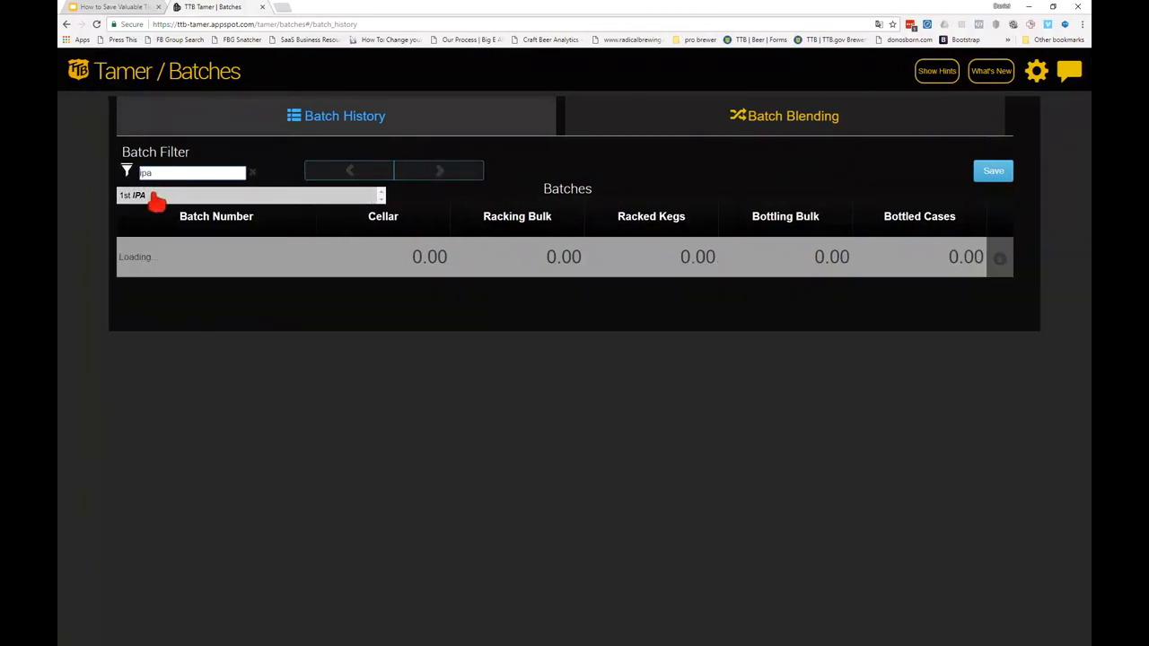
{"action": "left_click", "coordinate": [154, 196]}
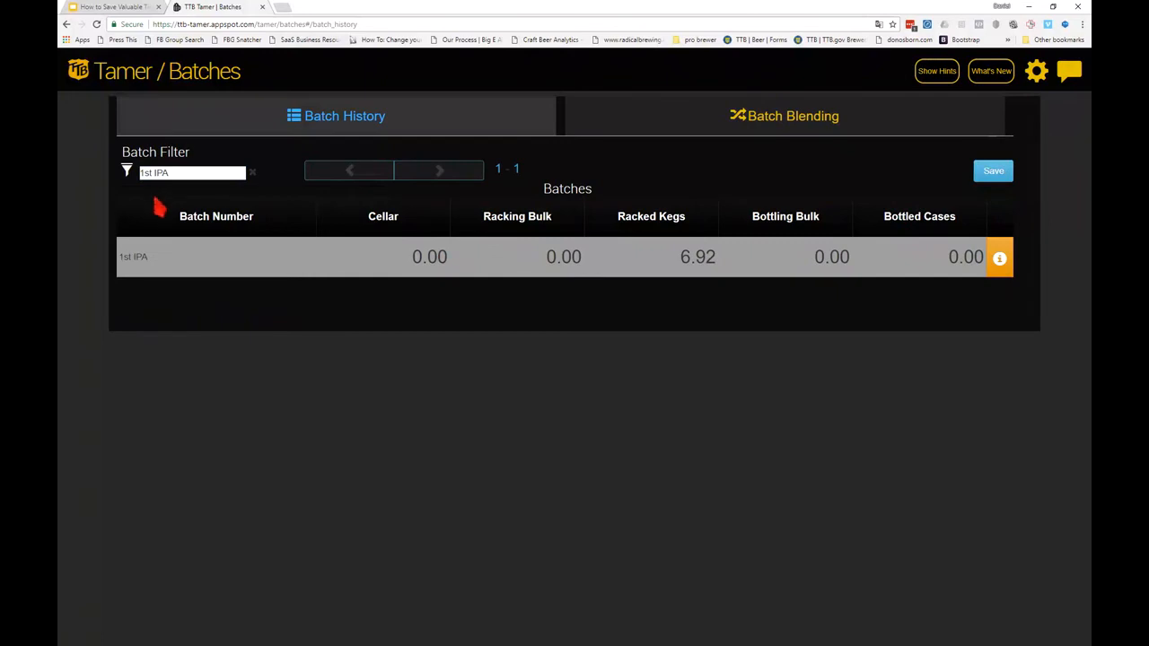
{"action": "left_click", "coordinate": [999, 259]}
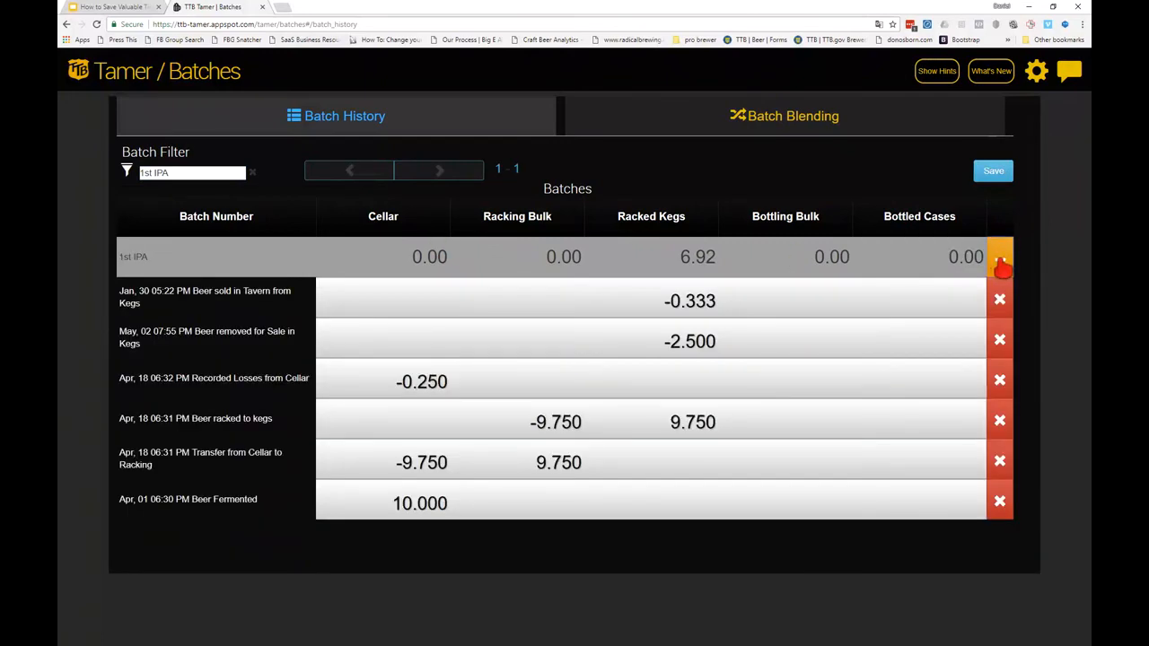
{"action": "left_click", "coordinate": [1001, 264]}
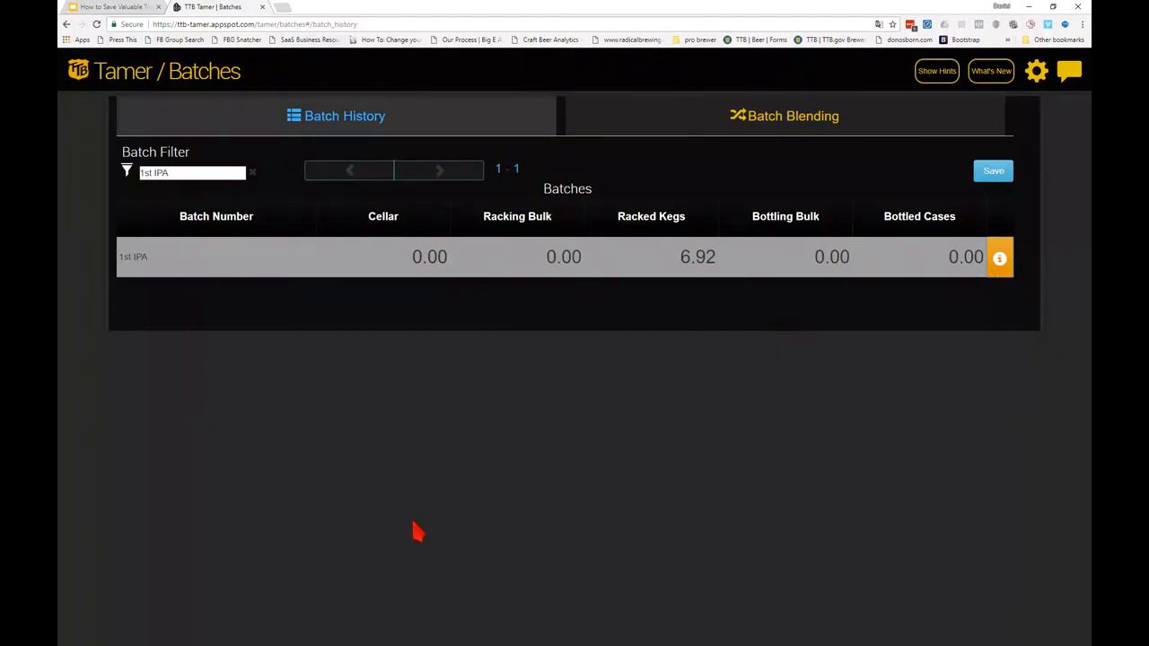
{"action": "left_click", "coordinate": [253, 174]}
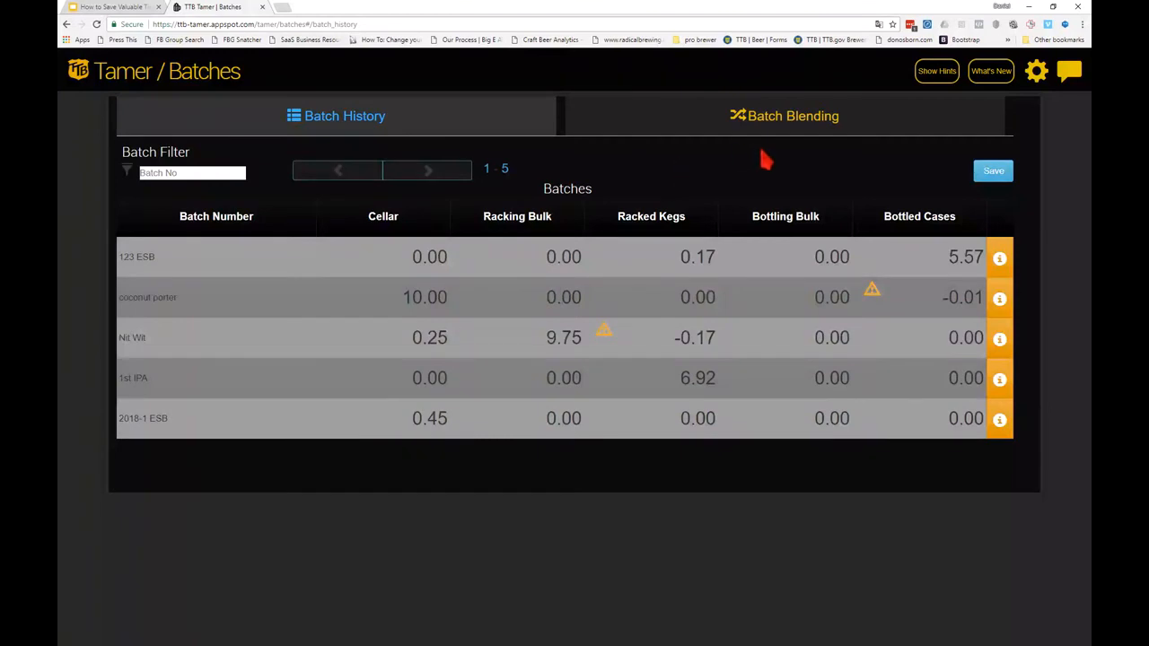
- Start a batch blend of Racking Bulk and choose Nit Wit for both source batches
{"action": "left_click", "coordinate": [781, 128]}
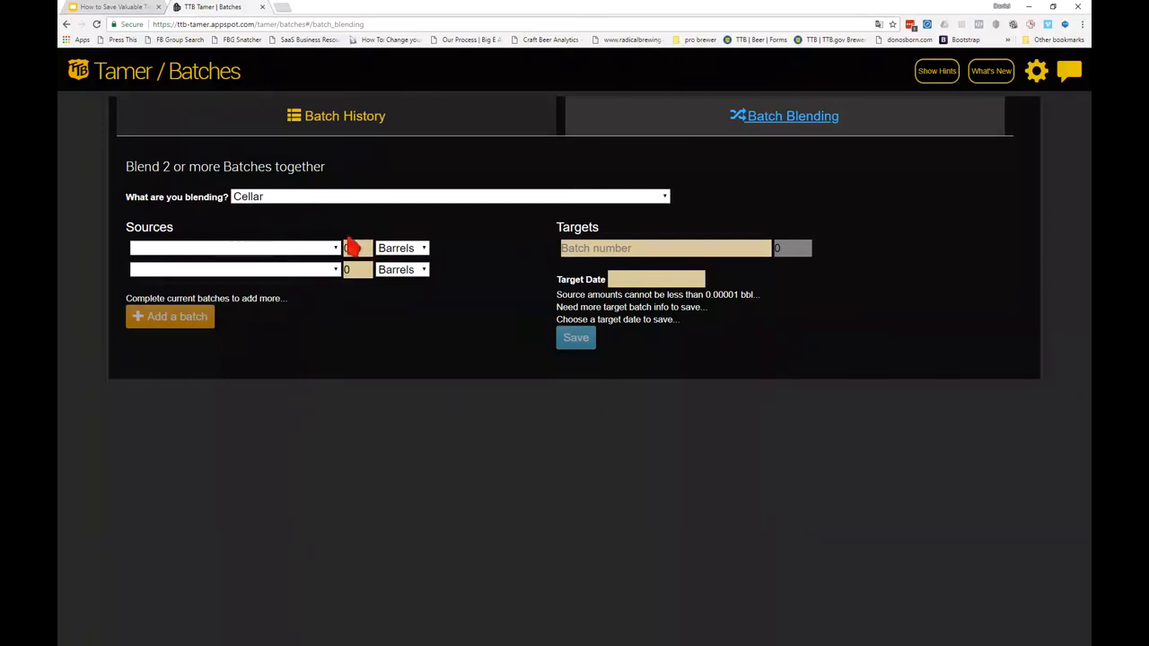
{"action": "left_click", "coordinate": [306, 203]}
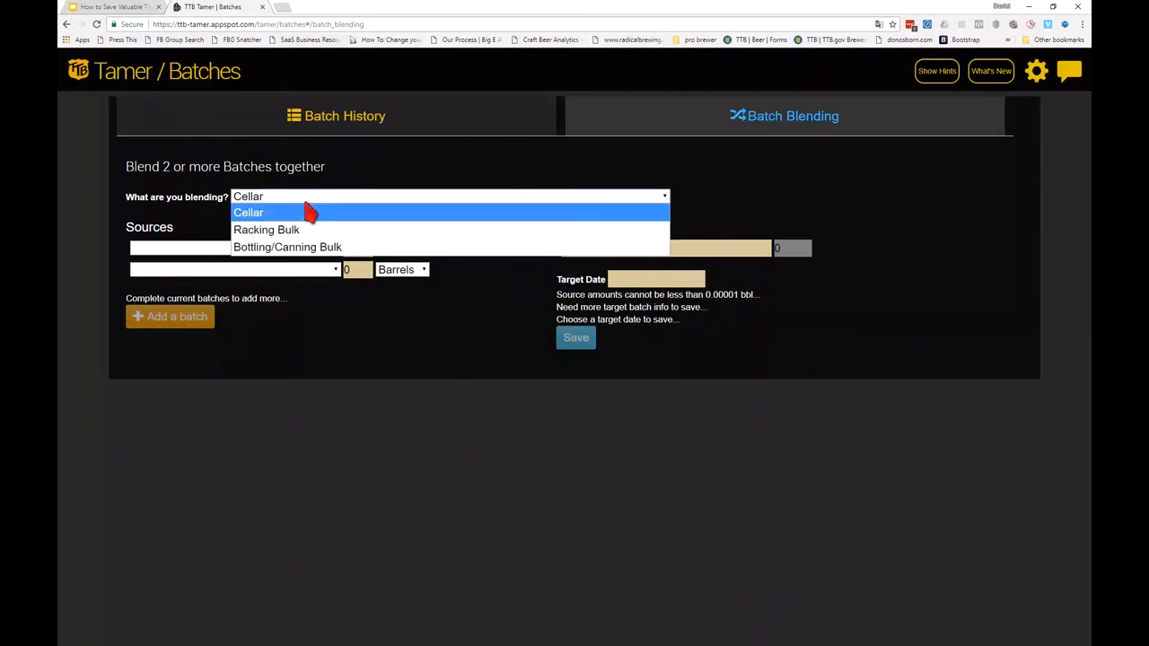
{"action": "left_click", "coordinate": [289, 232]}
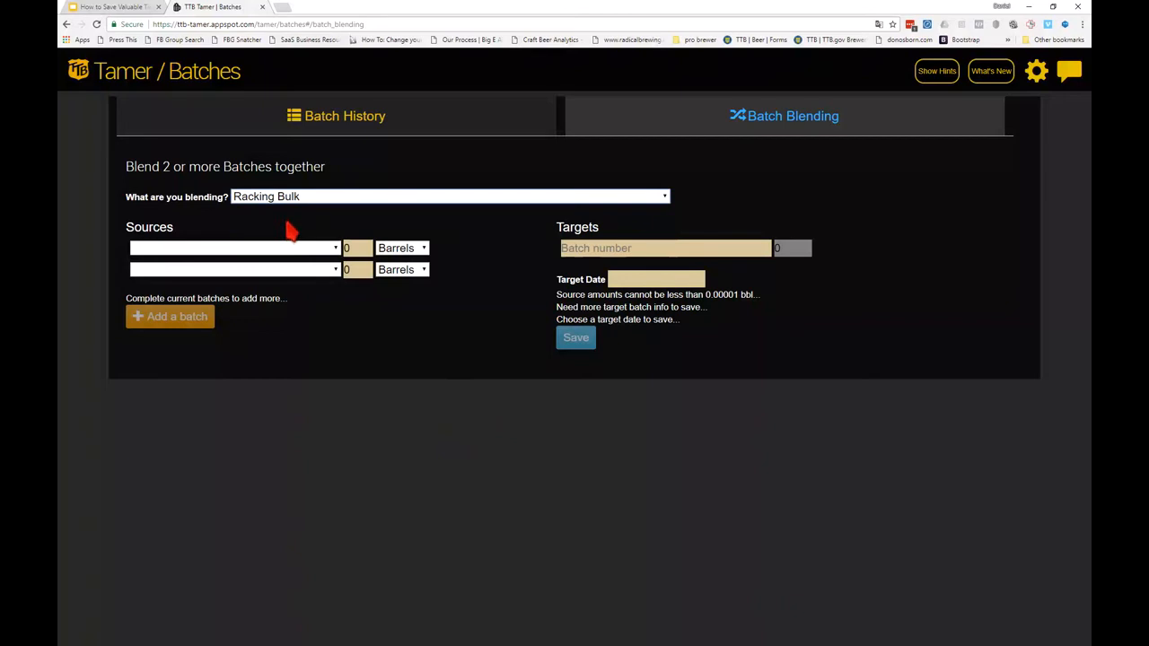
{"action": "left_click", "coordinate": [314, 251]}
{"action": "left_click", "coordinate": [242, 298]}
{"action": "left_click", "coordinate": [256, 270]}
{"action": "left_click", "coordinate": [288, 318]}
- Set the amount of each of the two blend sources to 10 barrels
{"action": "left_click", "coordinate": [352, 251]}
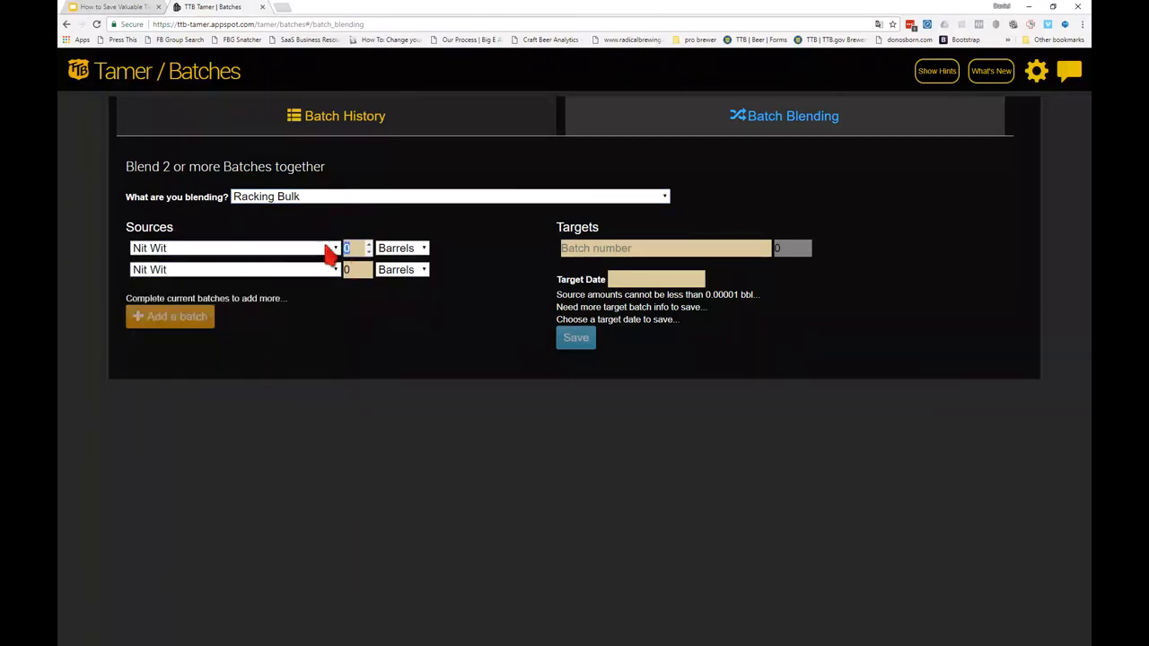
{"action": "type", "text": "10"}
{"action": "left_click", "coordinate": [364, 270]}
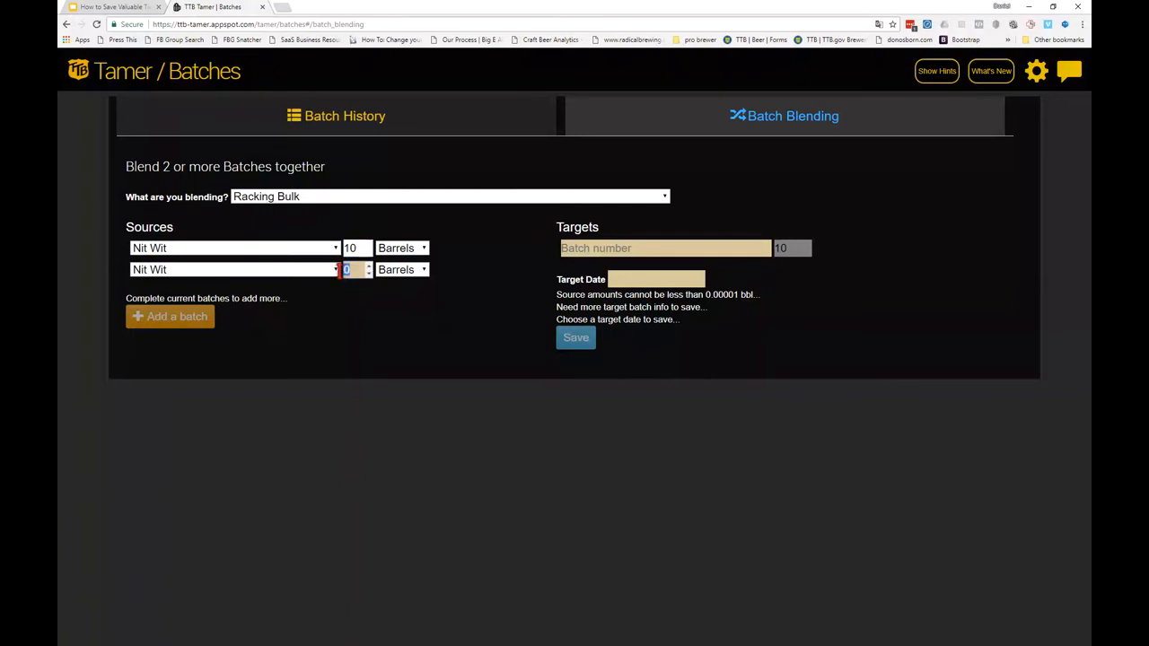
{"action": "type", "text": "10"}
- Name the blend's target batch "new batch number" with target date 01/31/2018, and change the second source to 123 ESB
{"action": "left_click", "coordinate": [575, 249]}
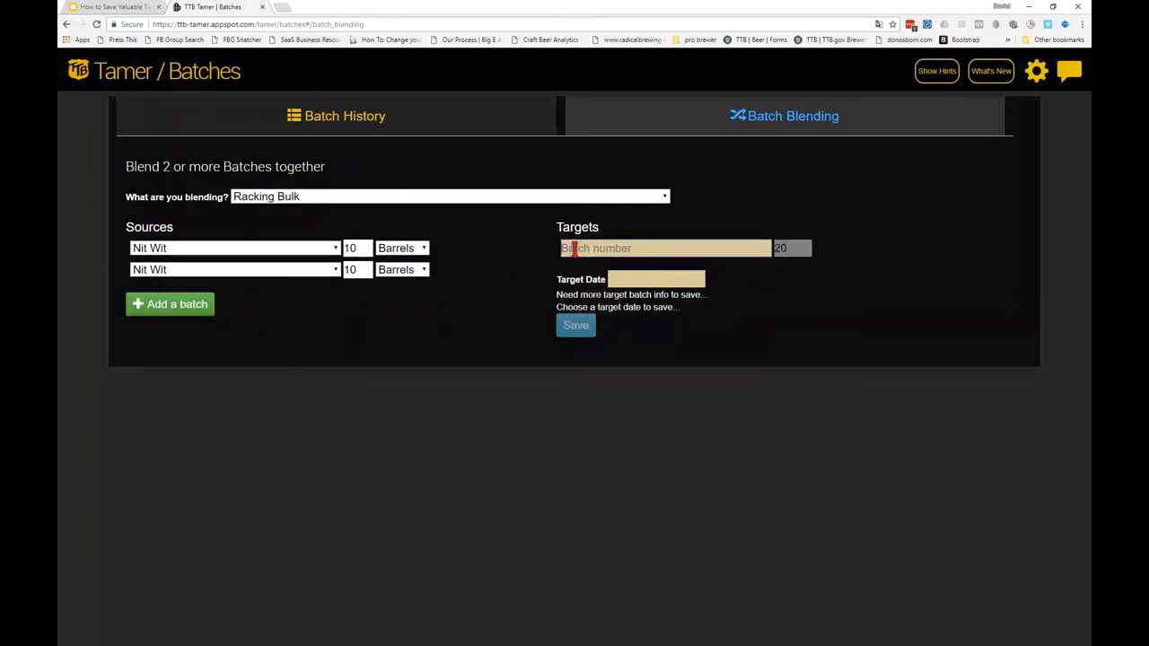
{"action": "type", "text": "new batc"}
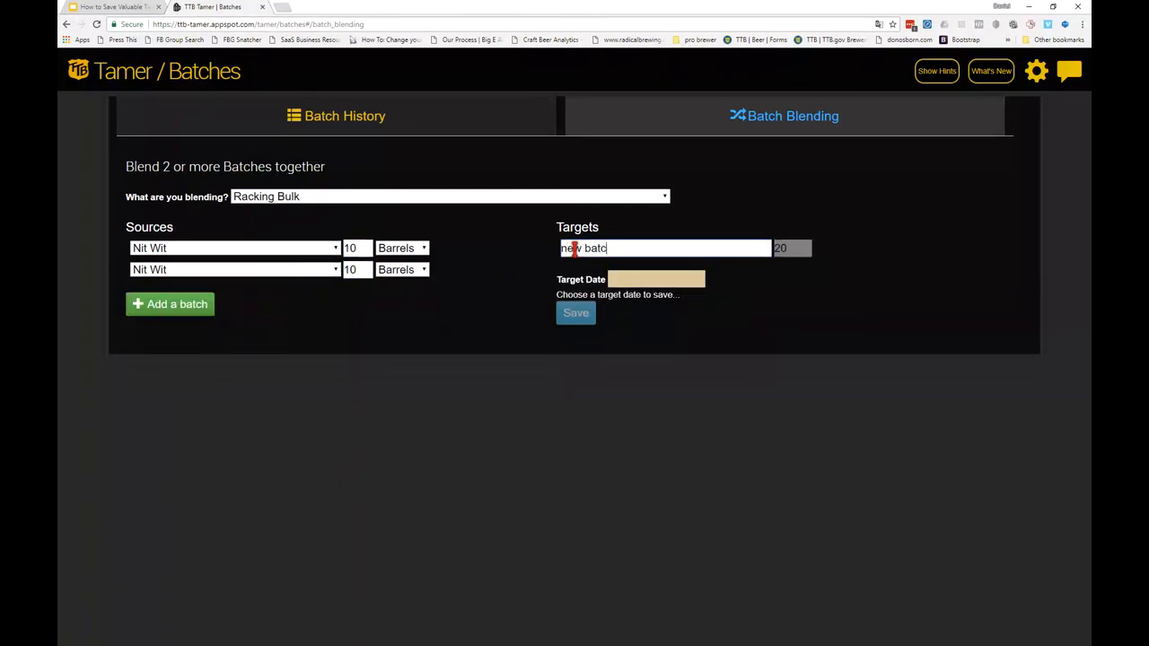
{"action": "type", "text": "h number"}
{"action": "left_click", "coordinate": [624, 279]}
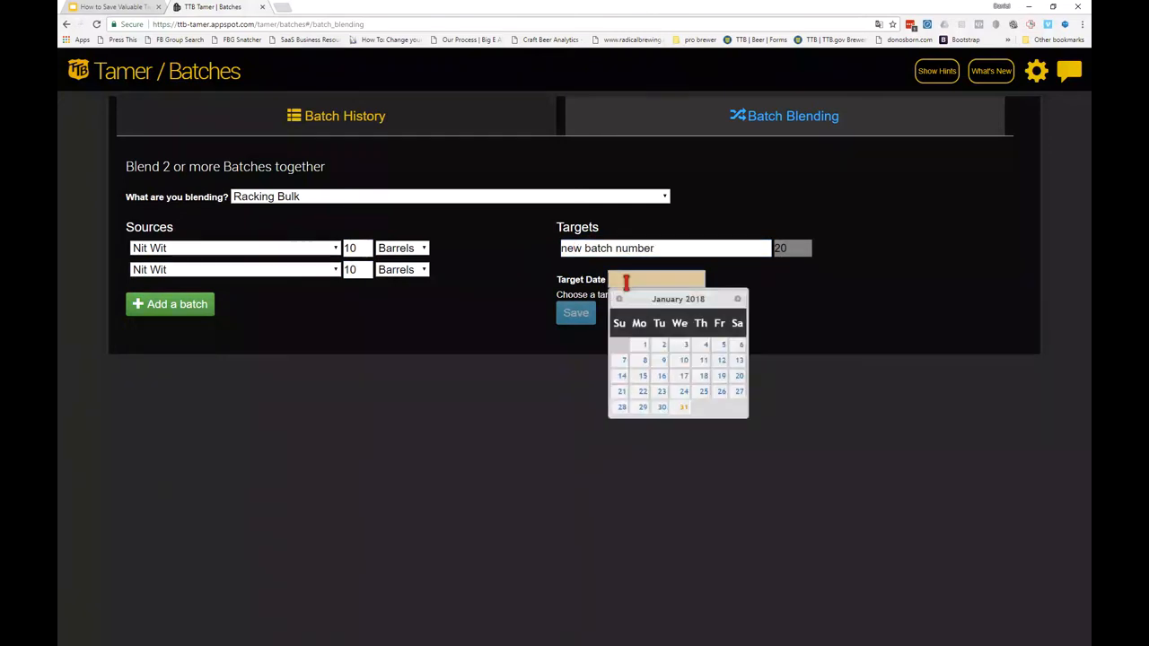
{"action": "left_click", "coordinate": [682, 407]}
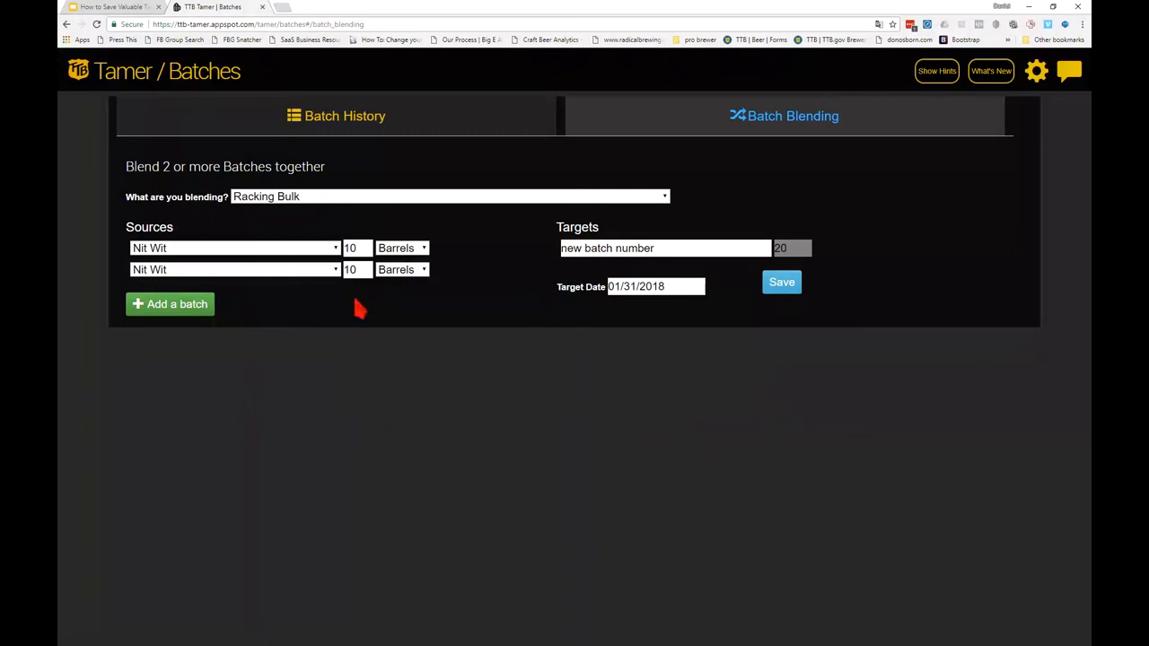
{"action": "left_click", "coordinate": [323, 271]}
{"action": "left_click", "coordinate": [191, 305]}
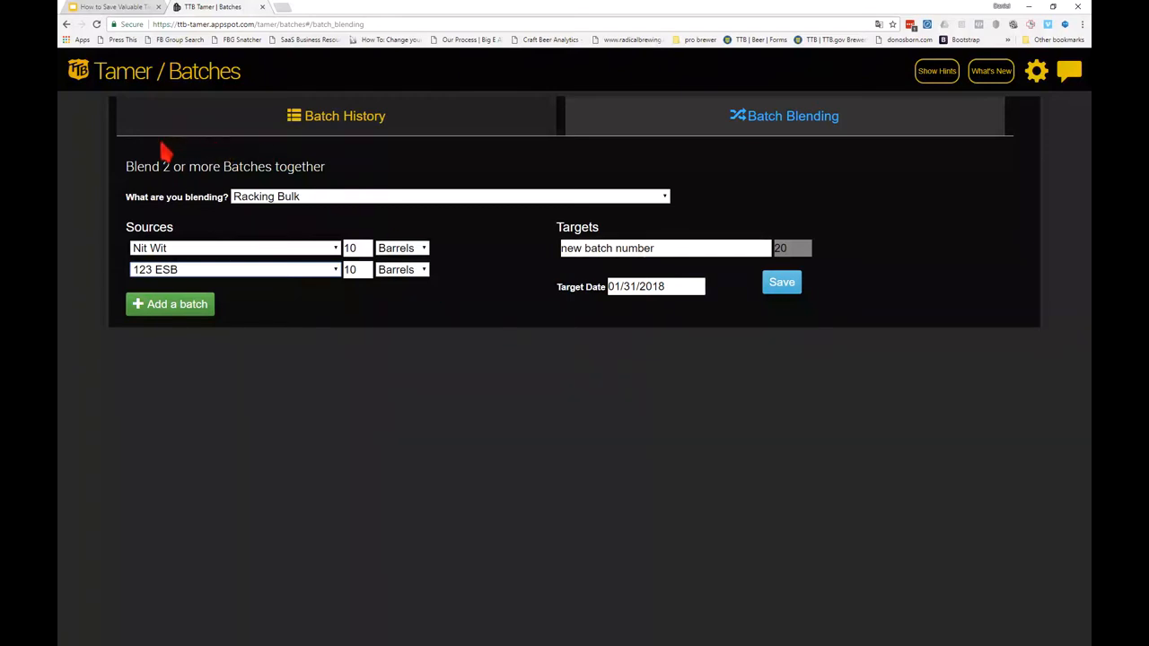
- Open the entry log and examine the batch and amount fields of the coconut porter "Beer destroyed from Cases" entry
{"action": "left_click", "coordinate": [87, 79]}
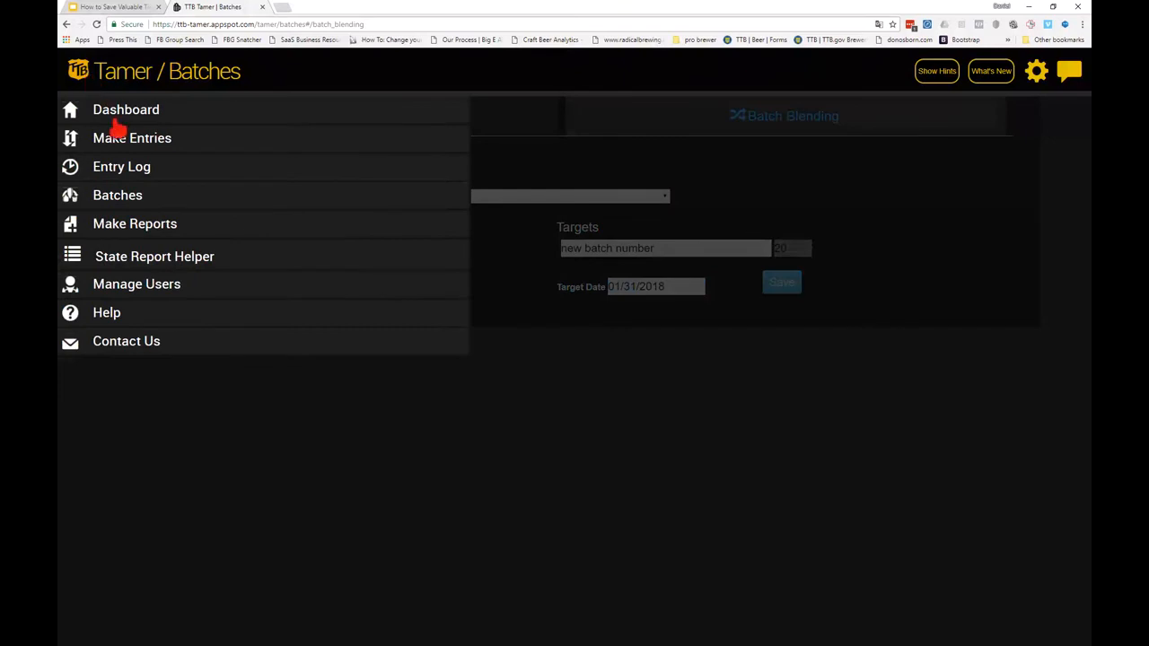
{"action": "left_click", "coordinate": [144, 167]}
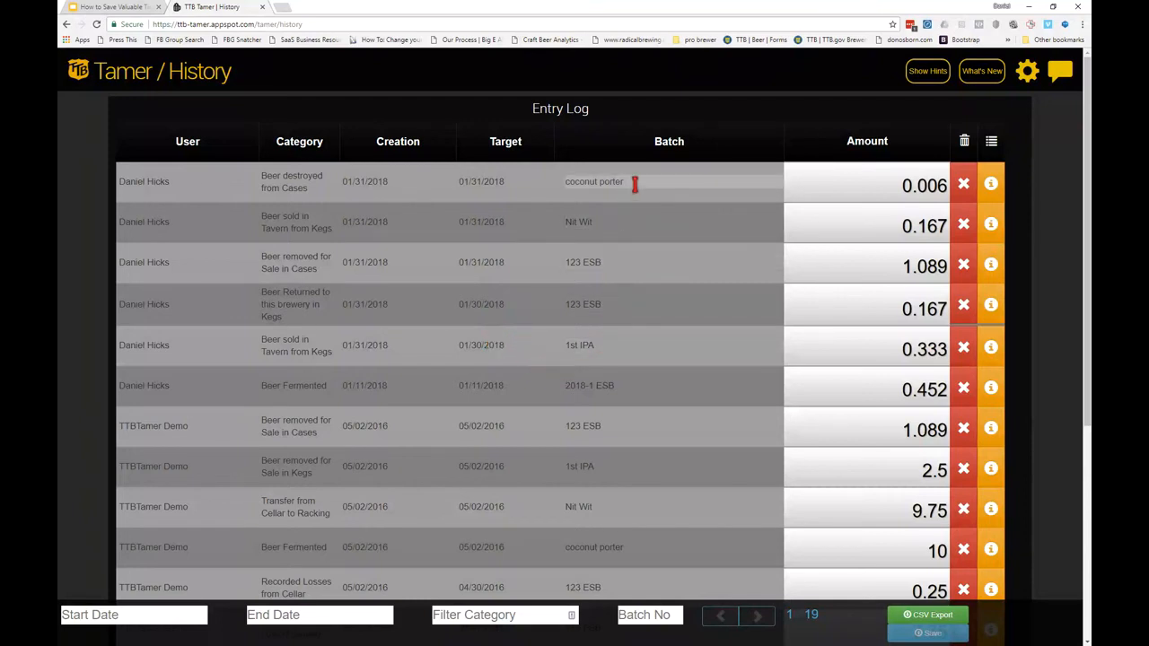
{"action": "left_click_drag", "start_coordinate": [634, 183], "coordinate": [563, 181]}
{"action": "left_click", "coordinate": [672, 179]}
{"action": "left_click", "coordinate": [906, 186]}
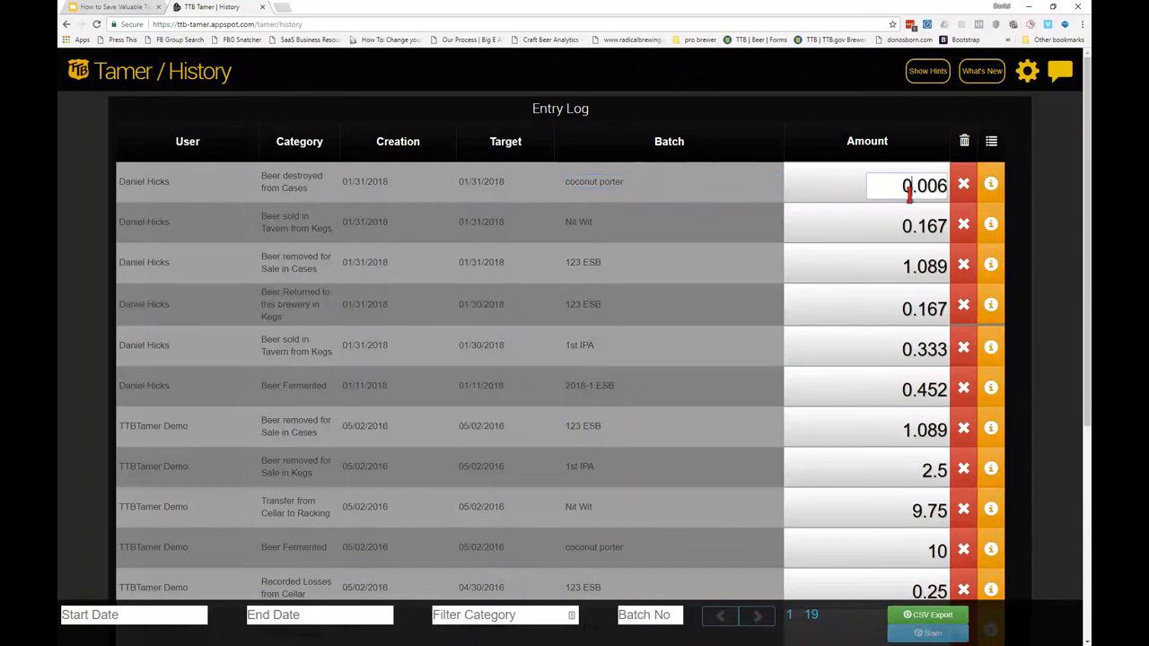
{"action": "left_click_drag", "start_coordinate": [900, 186], "coordinate": [944, 186]}
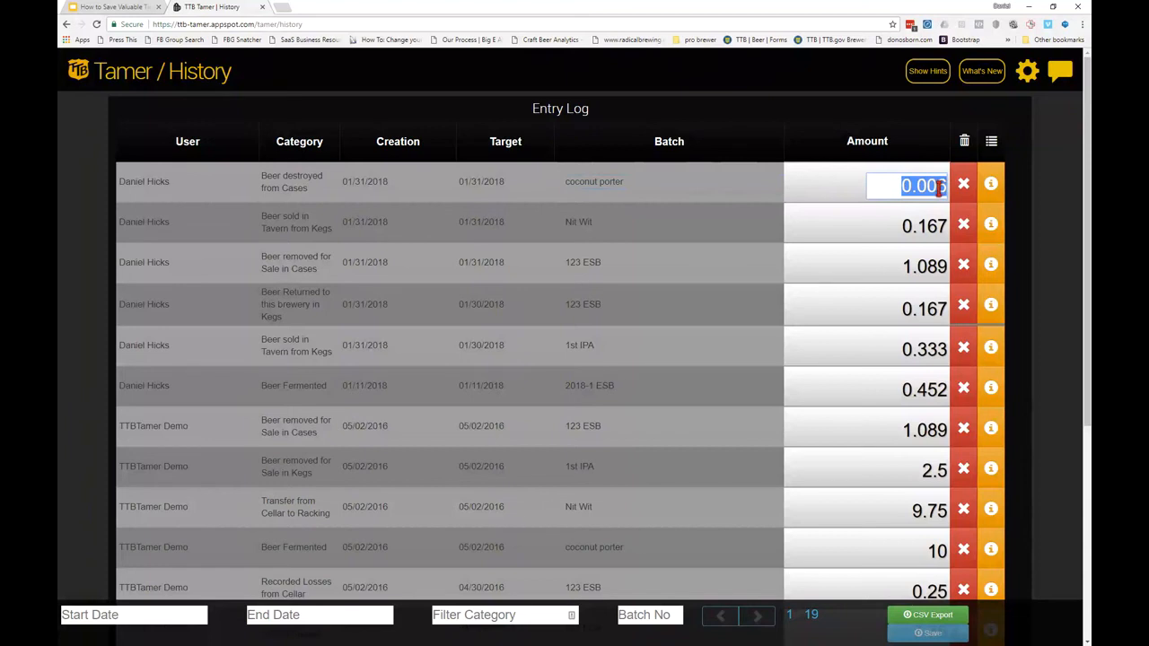
{"action": "left_click", "coordinate": [1043, 194]}
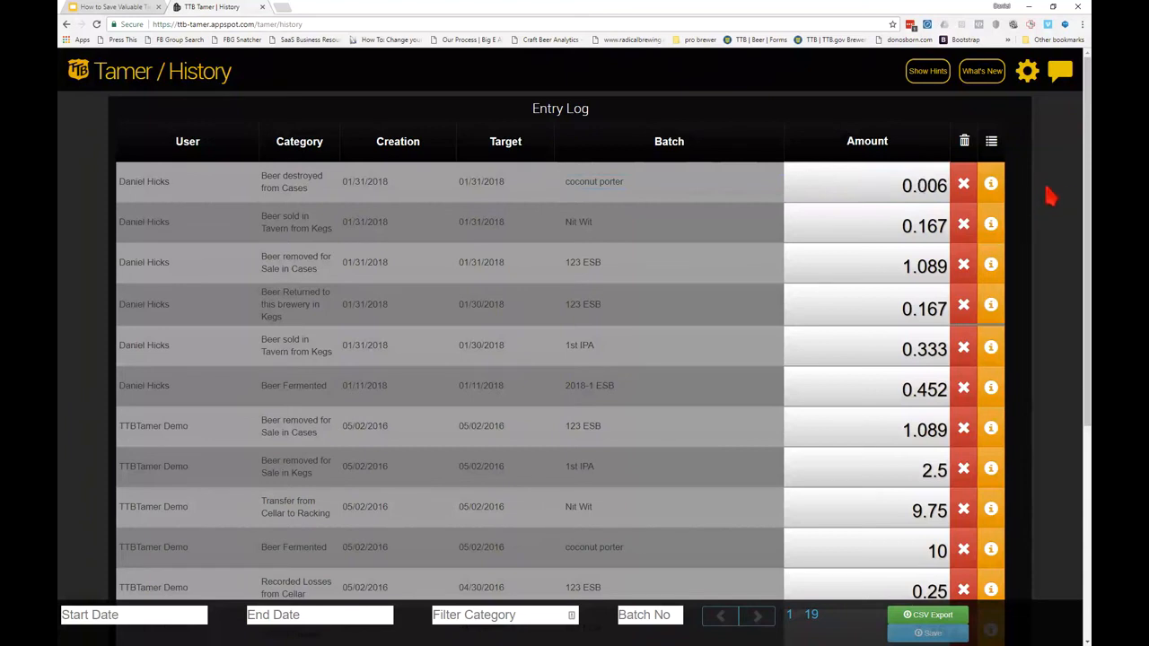
- Expand the details of the coconut porter "Beer destroyed from Cases" entry, examine its comment and explanation, and collapse them again
{"action": "left_click", "coordinate": [993, 187]}
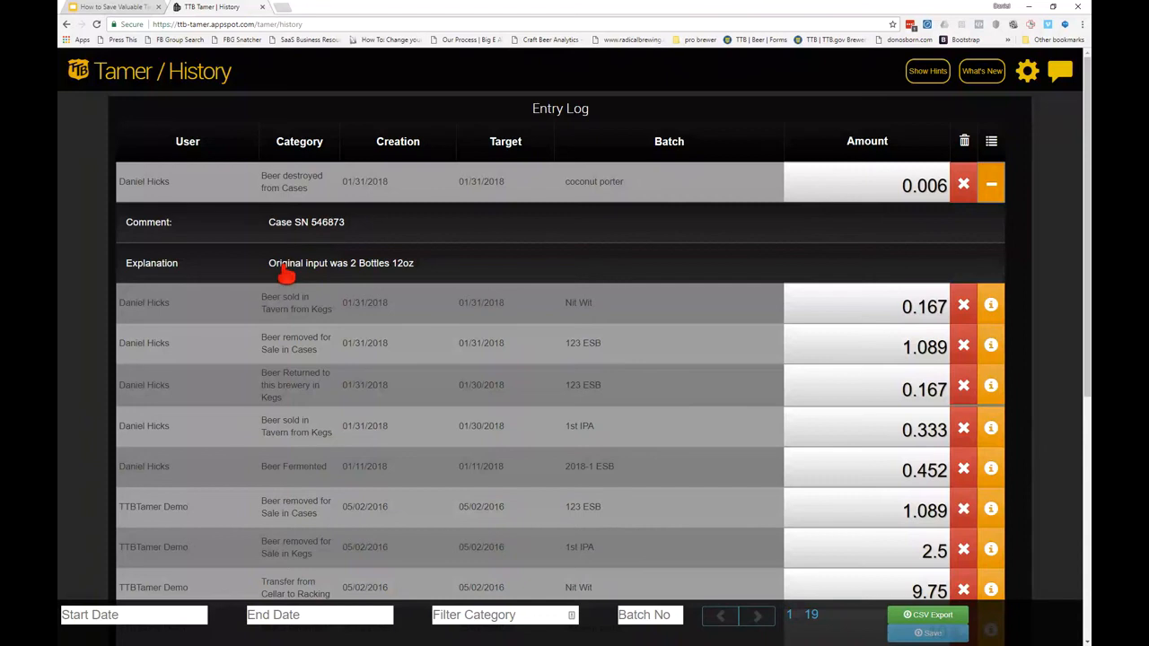
{"action": "left_click_drag", "start_coordinate": [270, 269], "coordinate": [414, 271]}
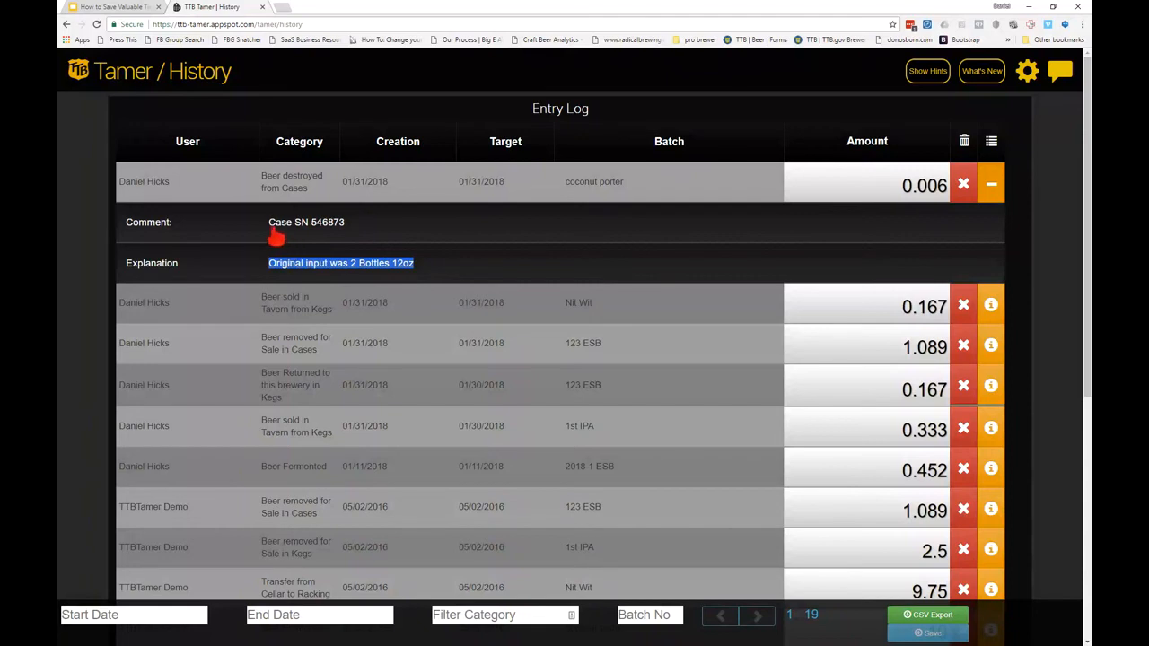
{"action": "left_click_drag", "start_coordinate": [271, 231], "coordinate": [350, 233]}
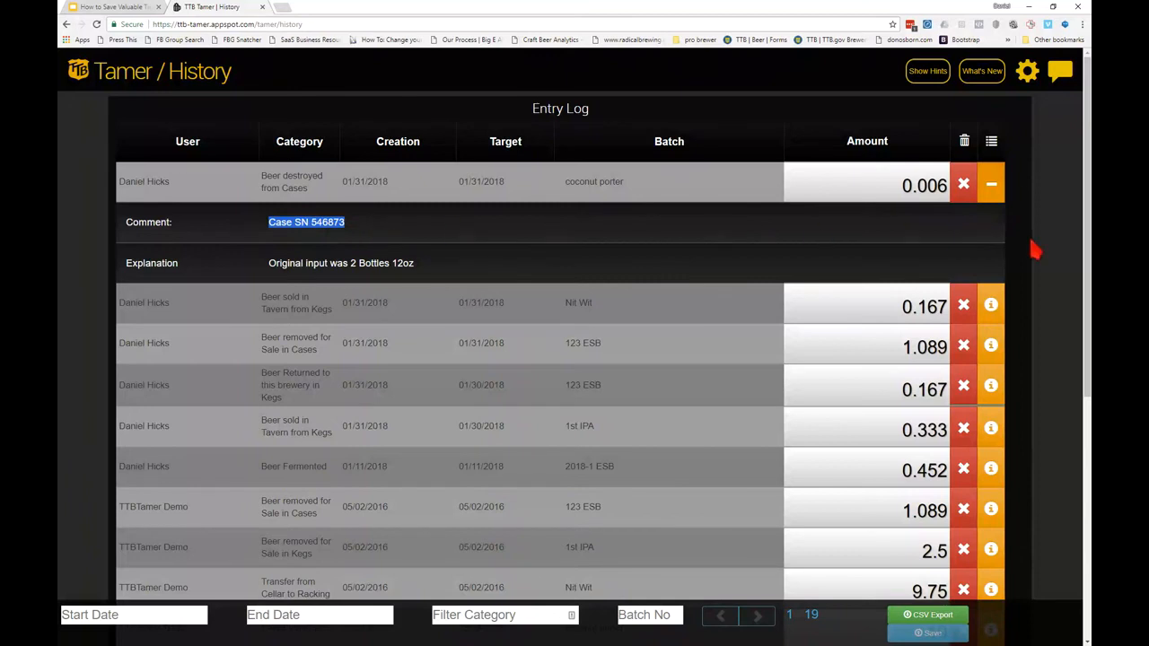
{"action": "left_click", "coordinate": [1060, 257]}
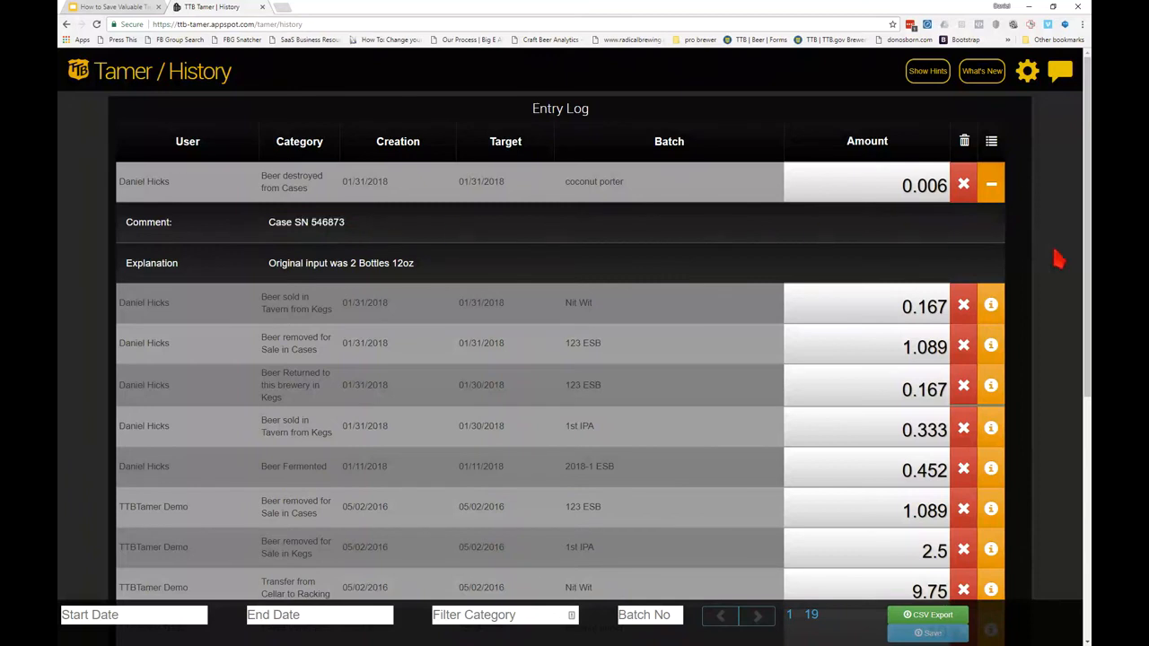
{"action": "left_click", "coordinate": [993, 188]}
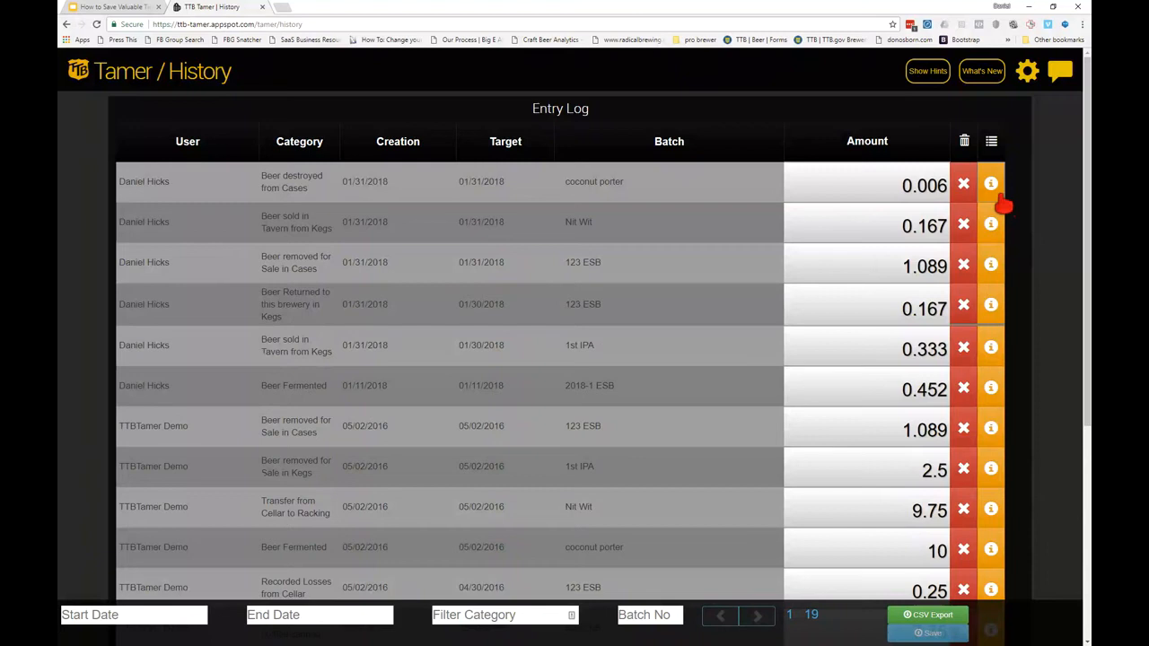
- Start deleting the coconut porter "Beer destroyed from Cases" entry and cancel the deletion
{"action": "left_click", "coordinate": [963, 184]}
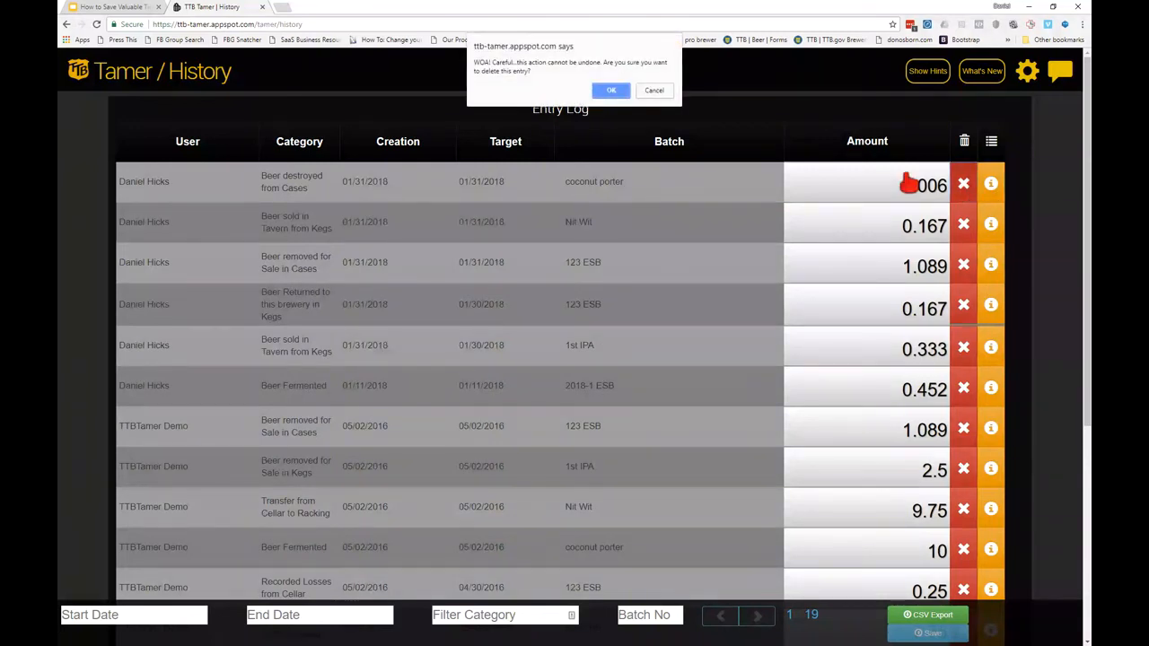
{"action": "left_click", "coordinate": [660, 93]}
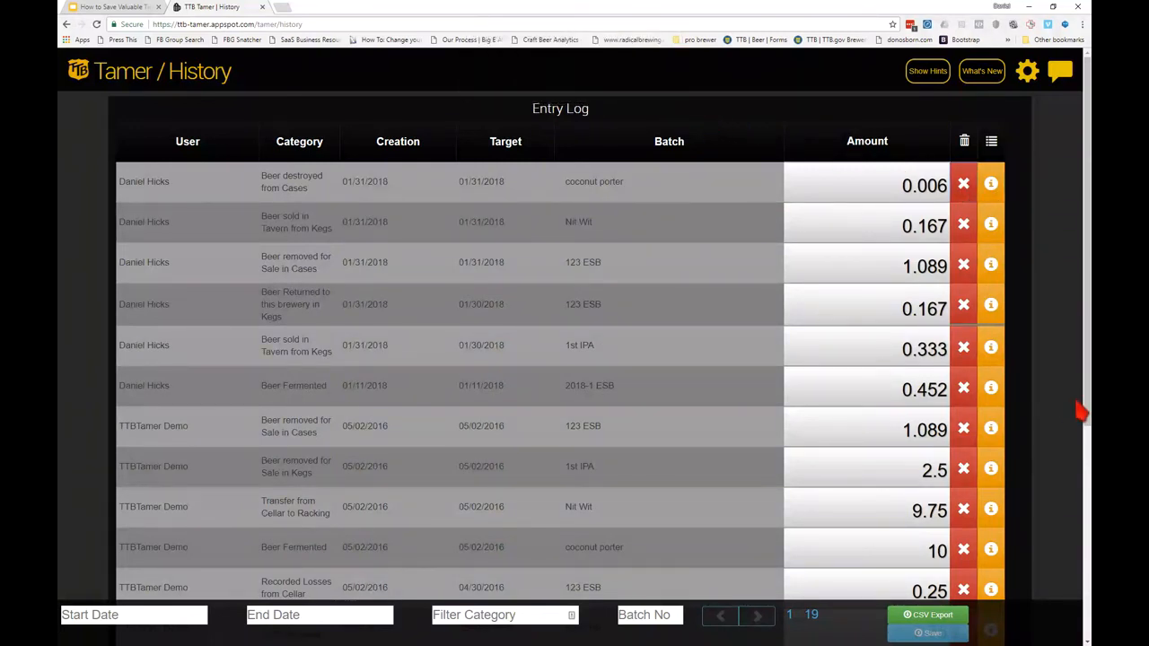
{"action": "scroll", "coordinate": [1075, 417], "scroll_direction": "down", "scroll_amount": 1}
{"action": "scroll", "coordinate": [1075, 417], "scroll_direction": "down", "scroll_amount": 1}
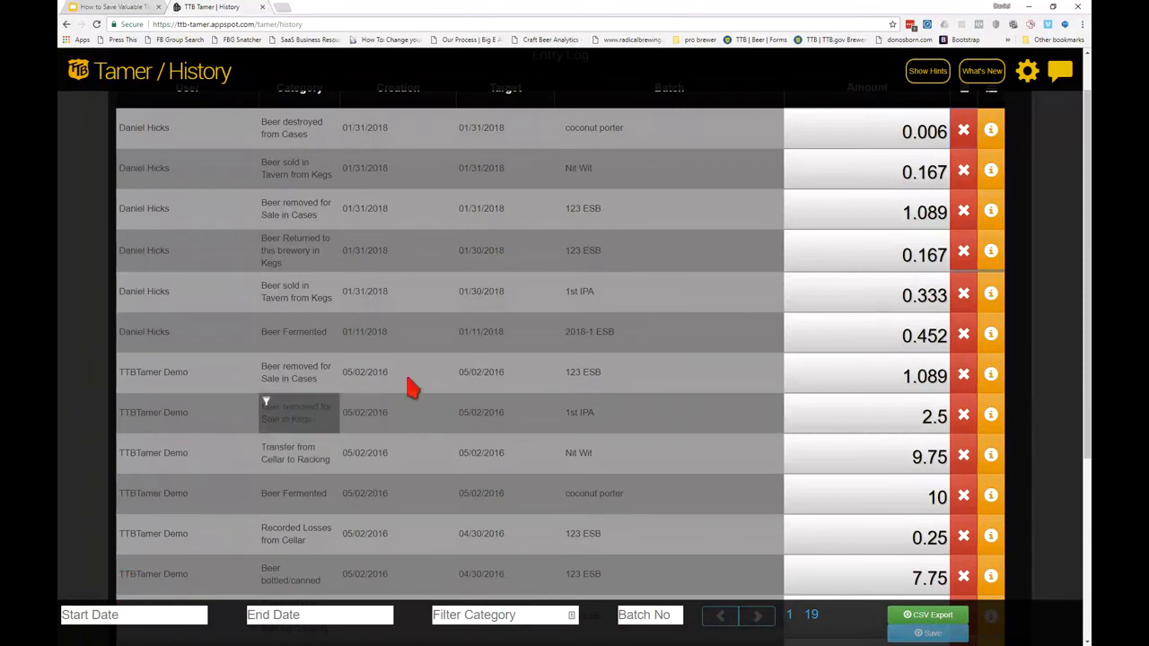
{"action": "scroll", "coordinate": [413, 386], "scroll_direction": "down", "scroll_amount": 3}
{"action": "scroll", "coordinate": [418, 399], "scroll_direction": "up", "scroll_amount": 4}
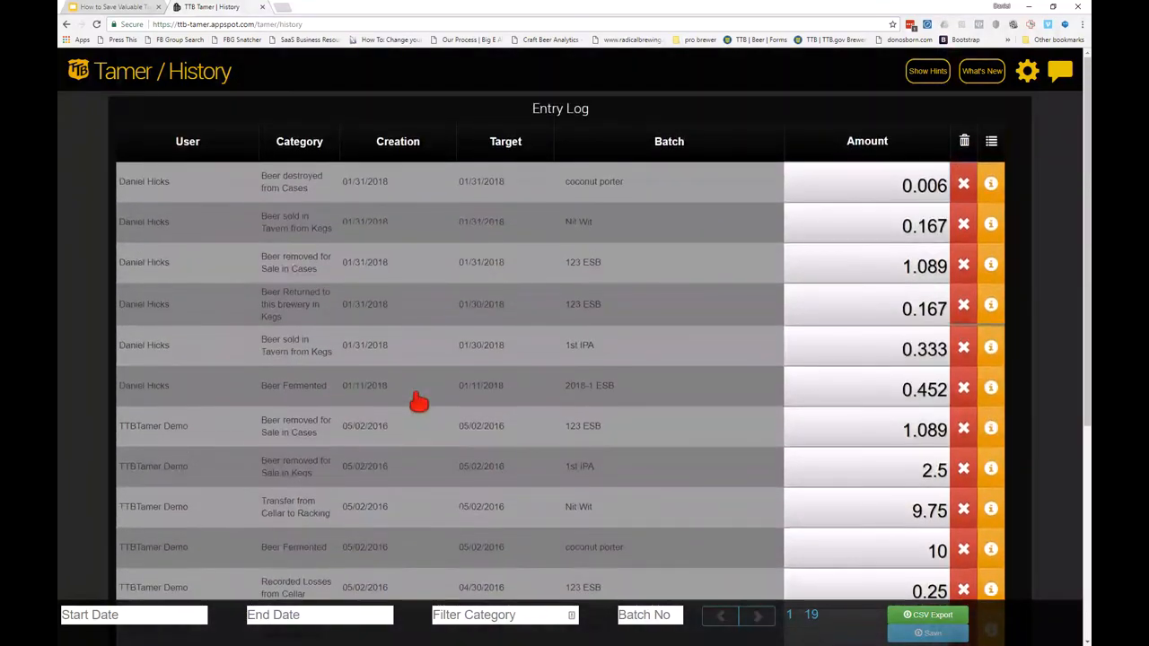
- Filter the entry log to the date range from 01/30/2018 to 01/31/2018
{"action": "left_click", "coordinate": [141, 615]}
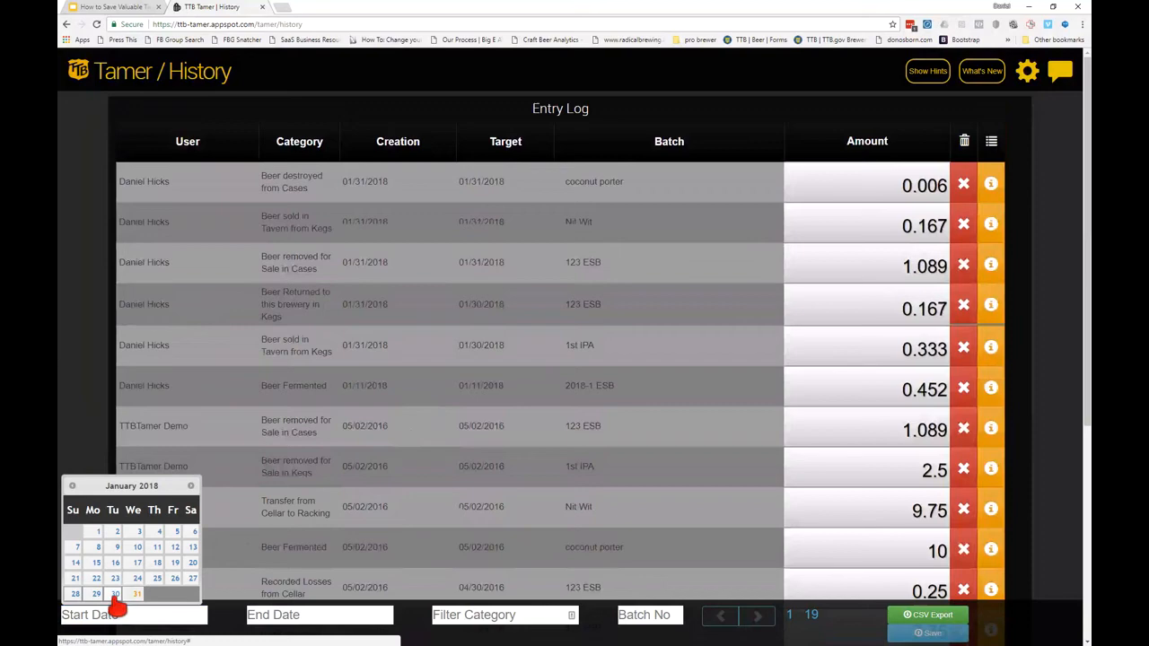
{"action": "left_click", "coordinate": [115, 595]}
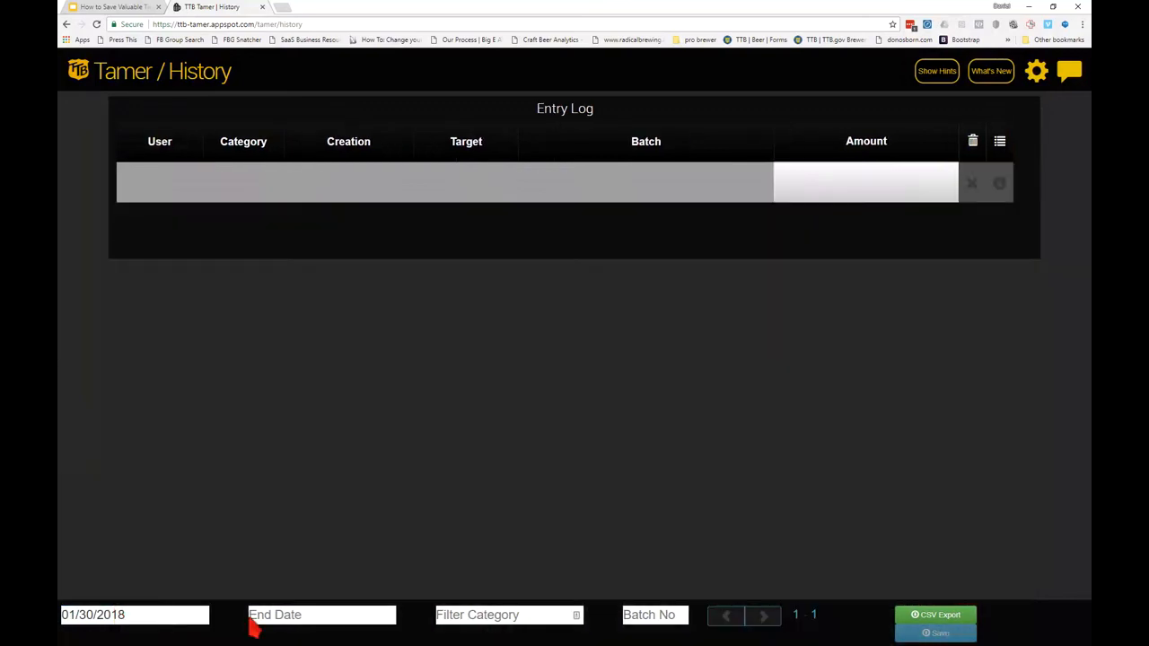
{"action": "left_click", "coordinate": [252, 619]}
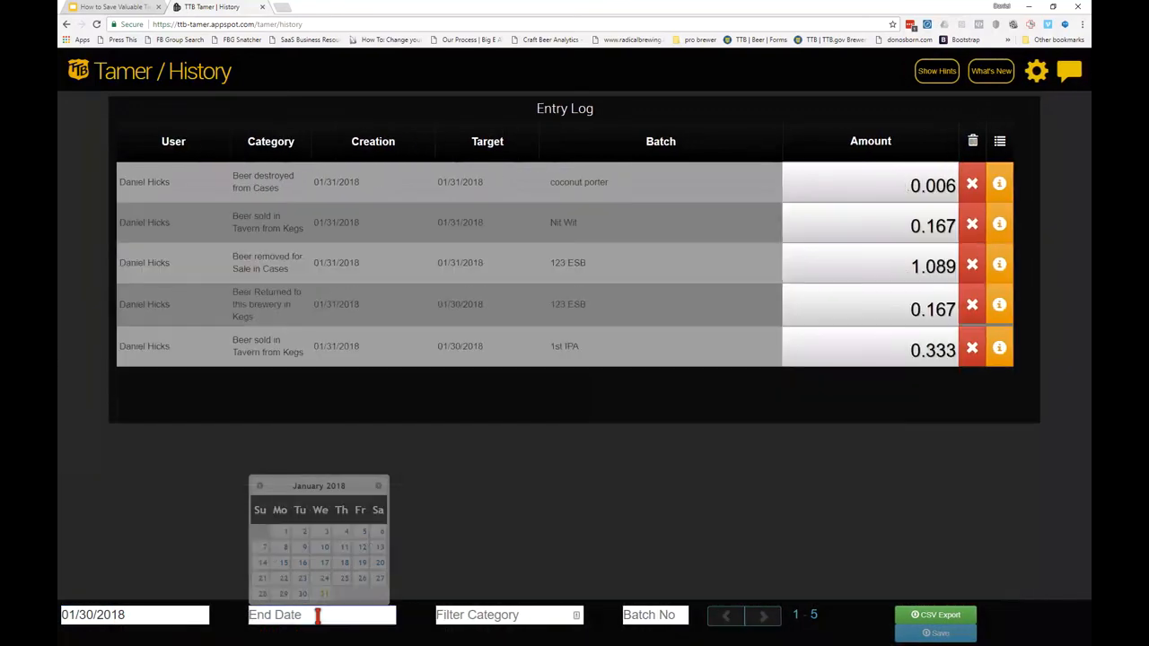
{"action": "left_click", "coordinate": [324, 597]}
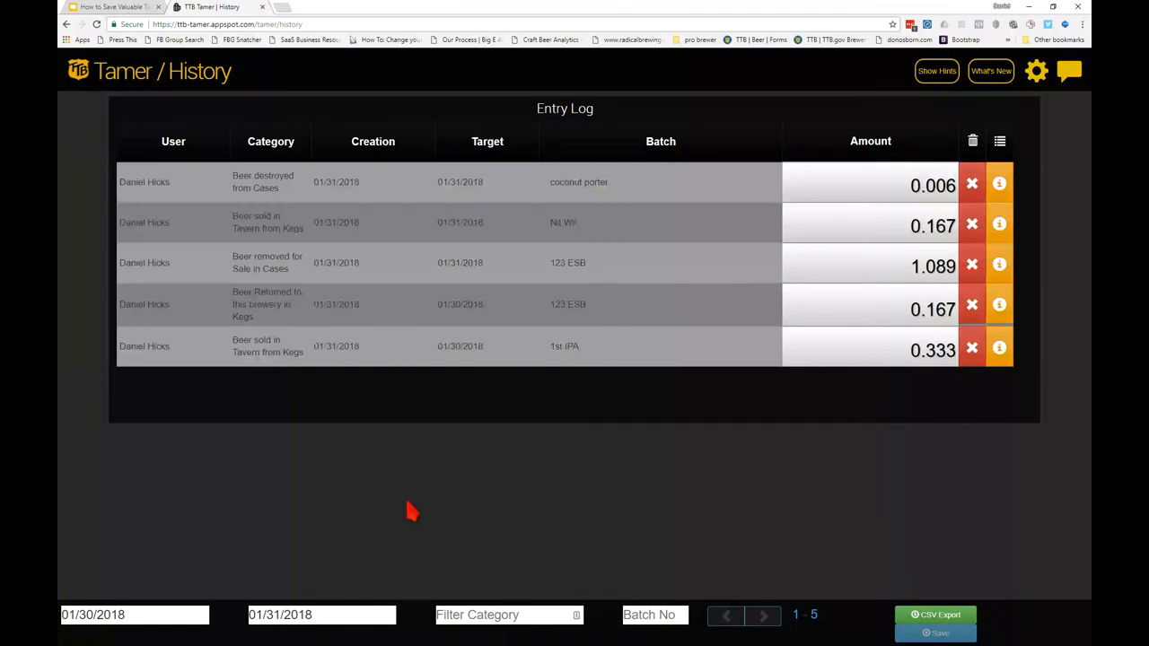
- Filter the entry log by the category "Beer sold in Tavern from Kegs"
{"action": "left_click", "coordinate": [488, 615]}
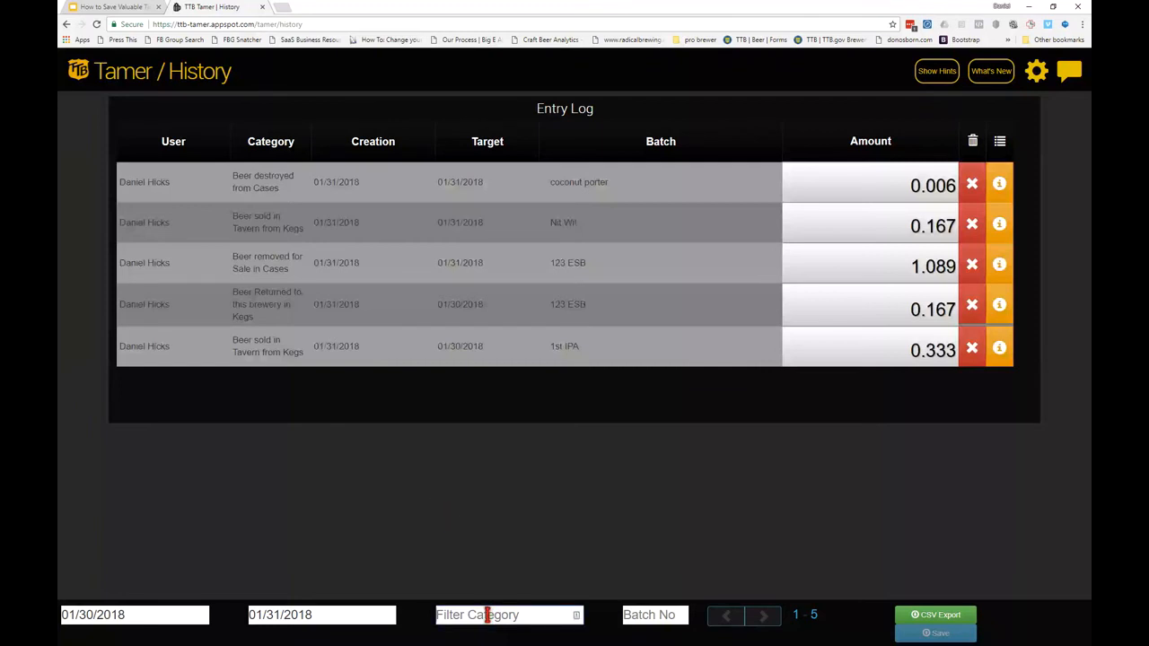
{"action": "type", "text": "tavern"}
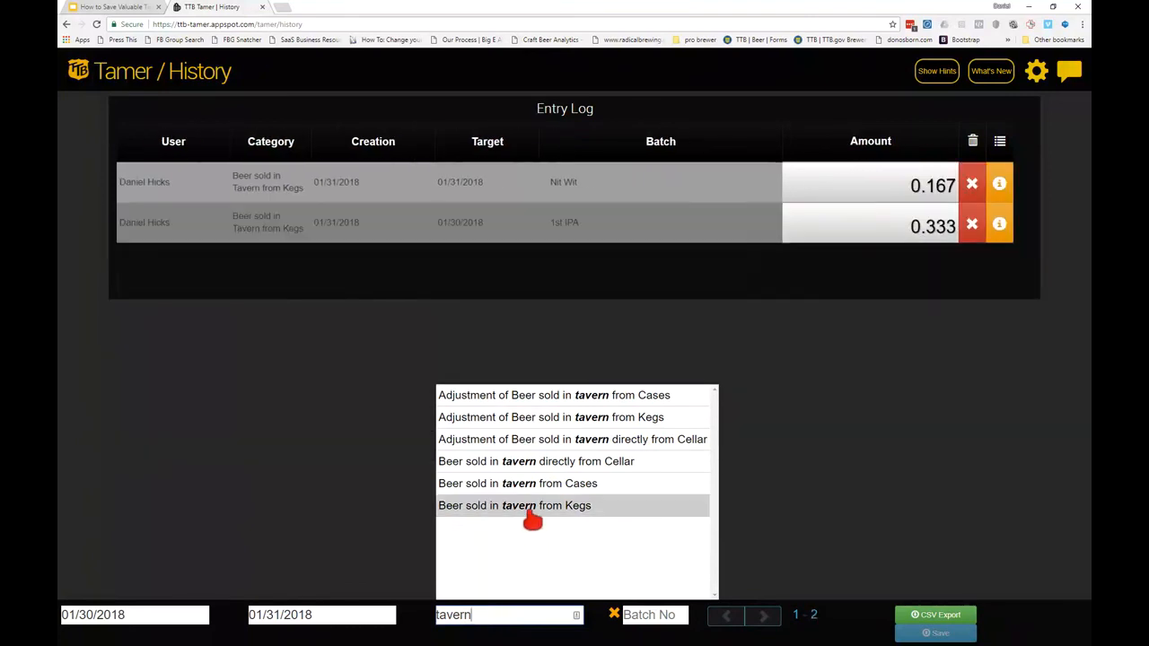
{"action": "left_click", "coordinate": [530, 510]}
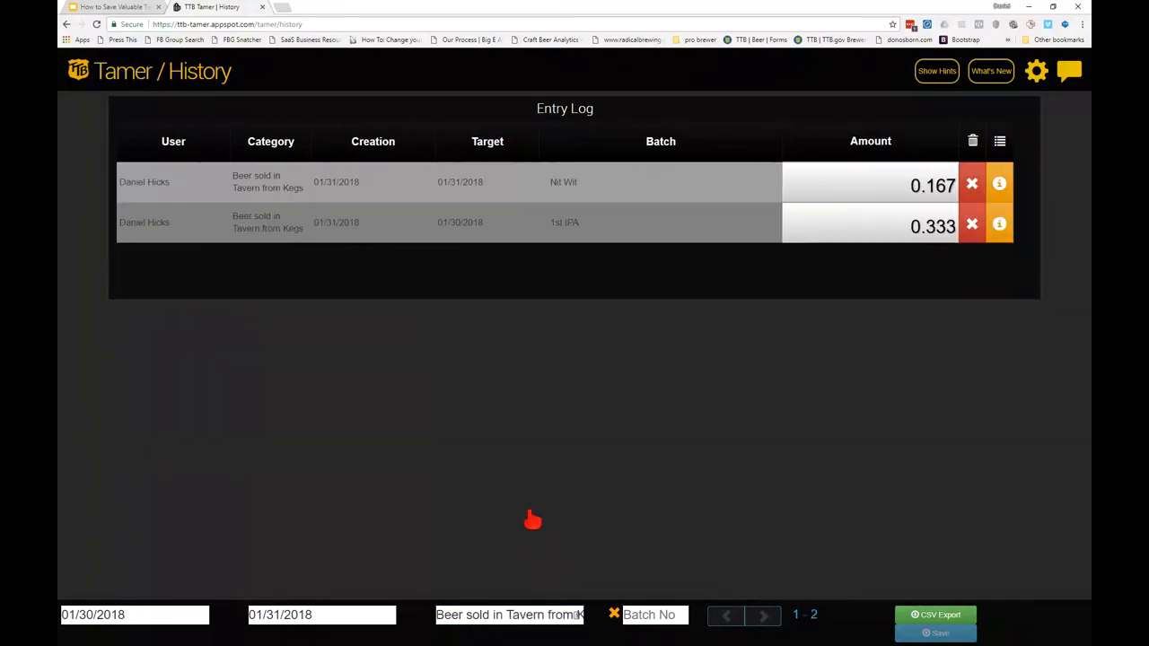
- Narrow the entry log to the 1st IPA batch and export the filtered entries as CSV
{"action": "left_click", "coordinate": [647, 615]}
{"action": "type", "text": "ipa"}
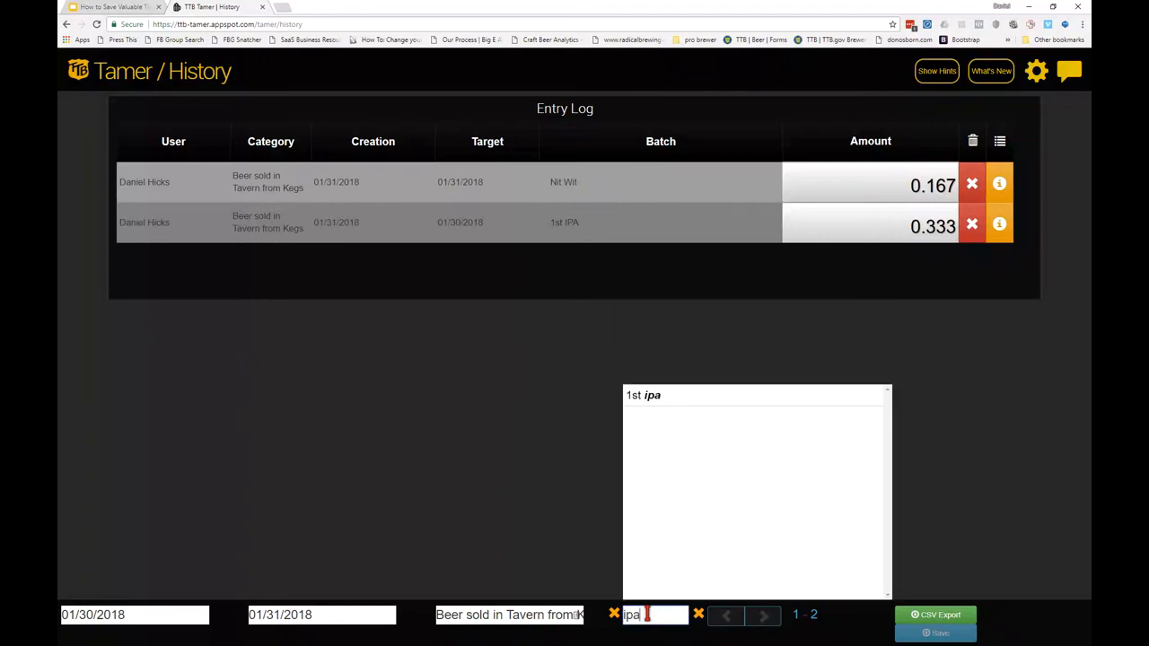
{"action": "left_click", "coordinate": [655, 403]}
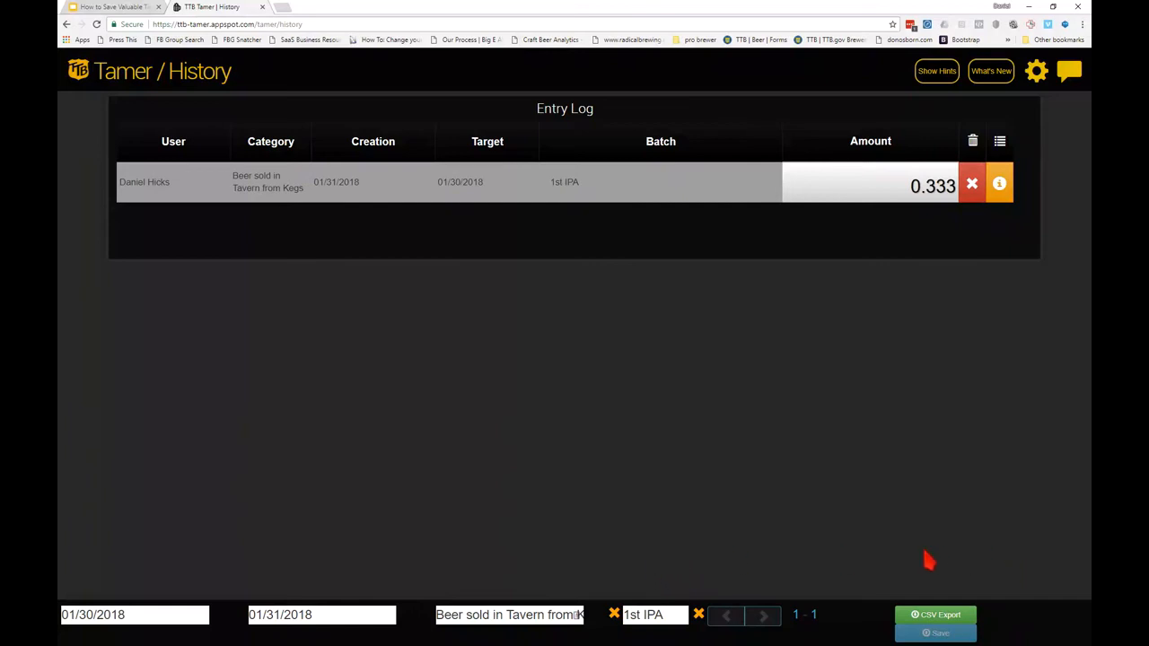
{"action": "left_click", "coordinate": [934, 617]}
- Clear the batch, category, end date and start date filters from the entry log
{"action": "left_click", "coordinate": [698, 615]}
{"action": "left_click", "coordinate": [613, 616]}
{"action": "left_click", "coordinate": [339, 617]}
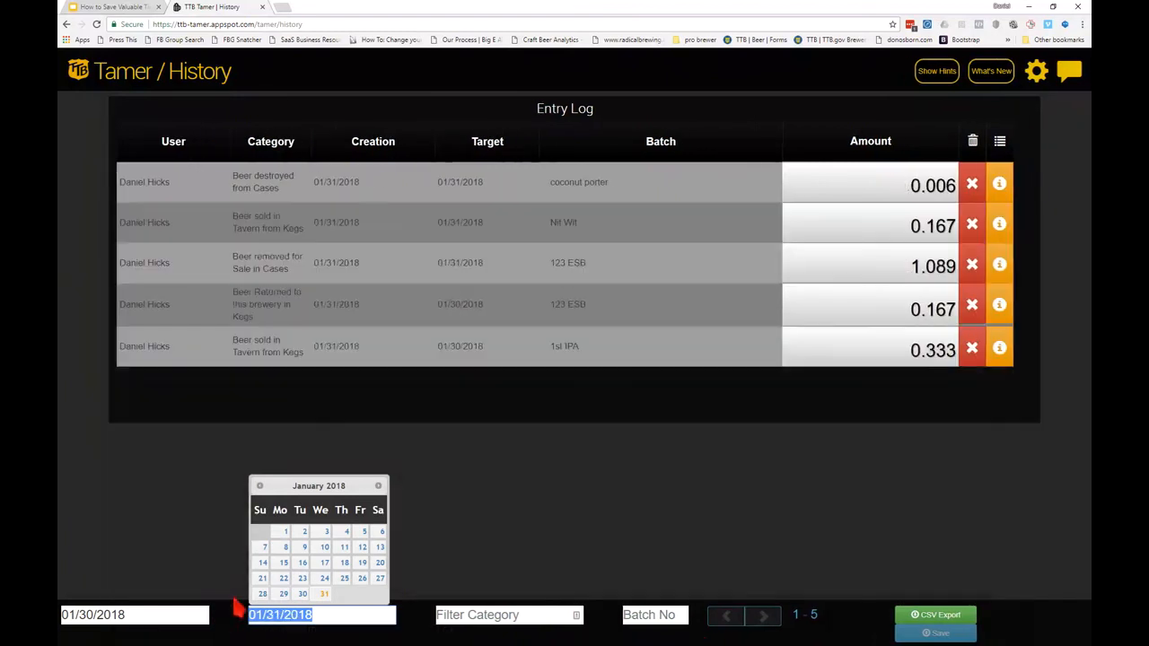
{"action": "key", "text": "BackSpace"}
{"action": "left_click", "coordinate": [171, 615]}
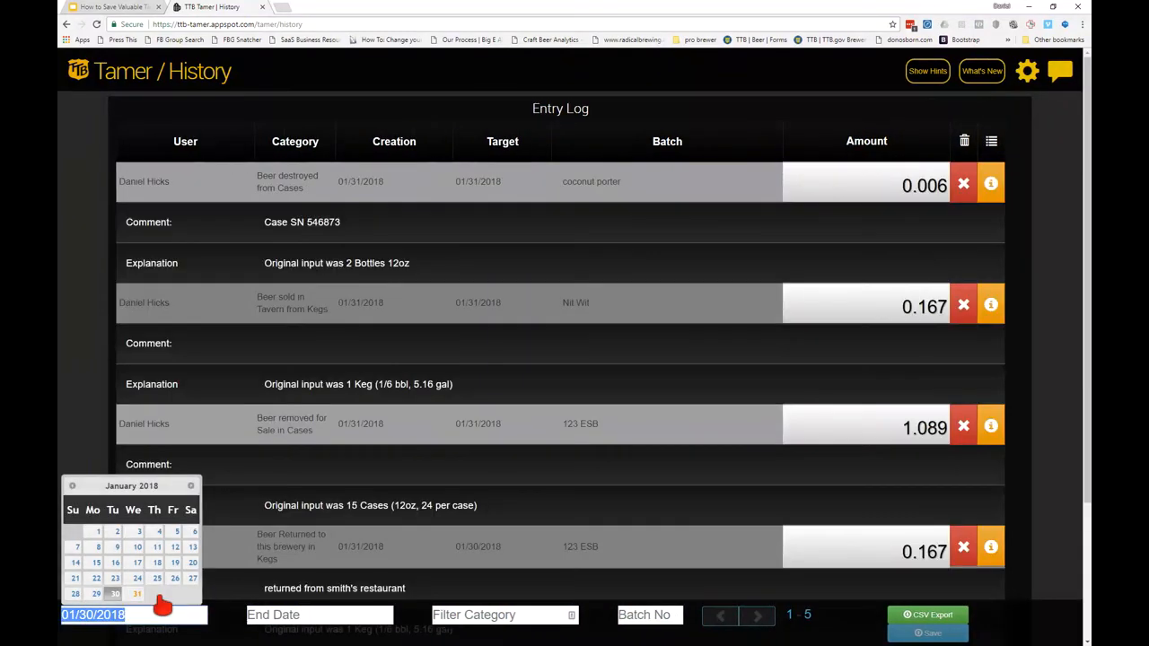
{"action": "key", "text": "BackSpace"}
{"action": "left_click", "coordinate": [79, 429]}
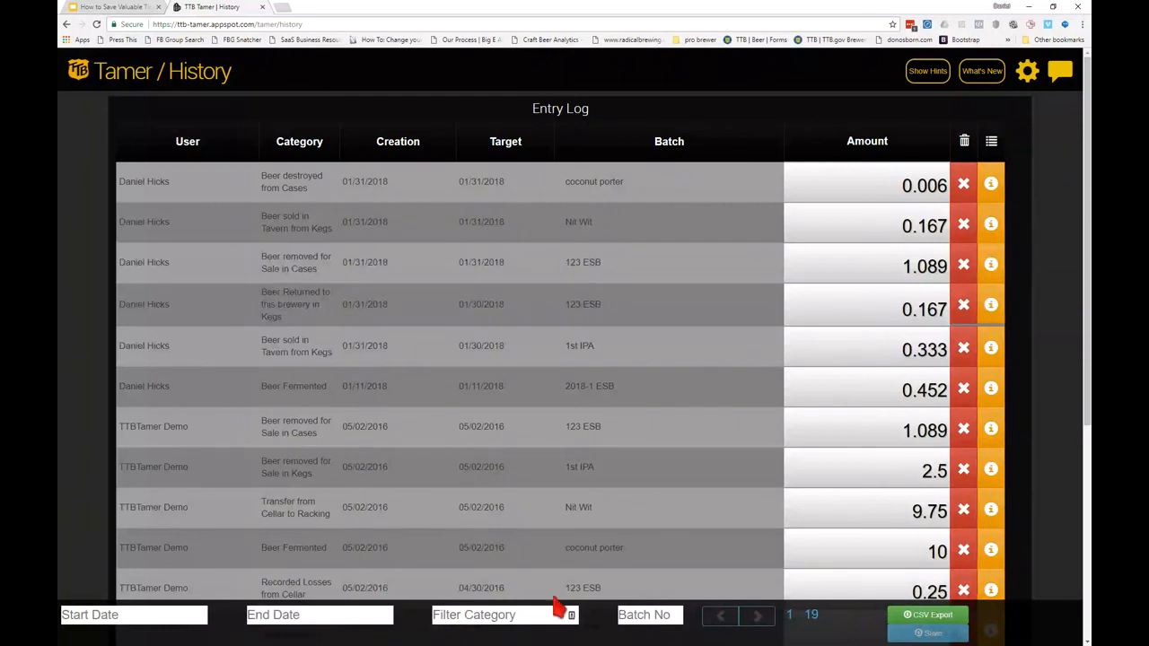
- Examine the details of the coconut porter "Beer destroyed from Cases" and 123 ESB "Beer removed for Sale in Cases" entries, then collapse both
{"action": "left_click", "coordinate": [991, 184]}
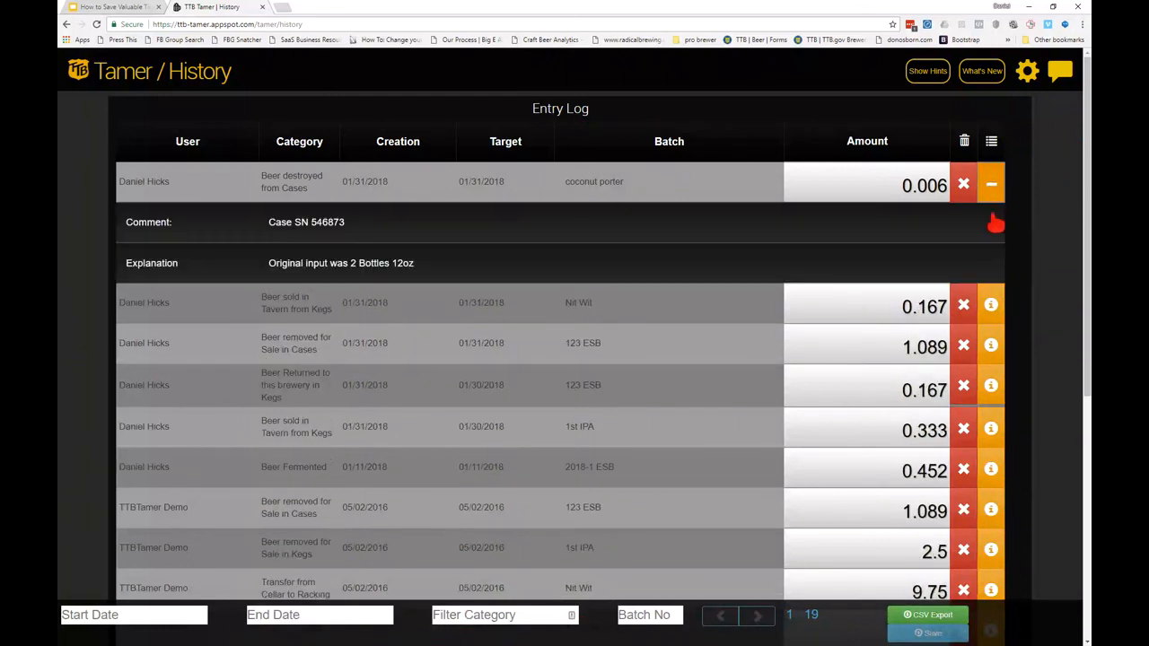
{"action": "left_click", "coordinate": [992, 348]}
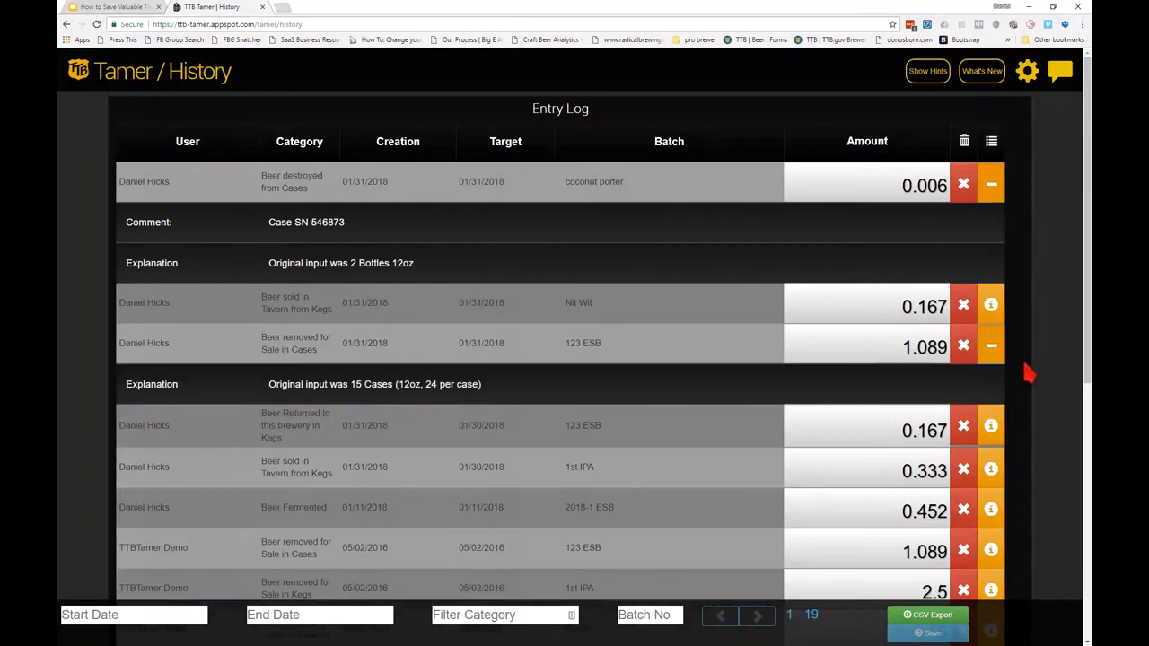
{"action": "left_click", "coordinate": [995, 352]}
{"action": "left_click", "coordinate": [995, 192]}
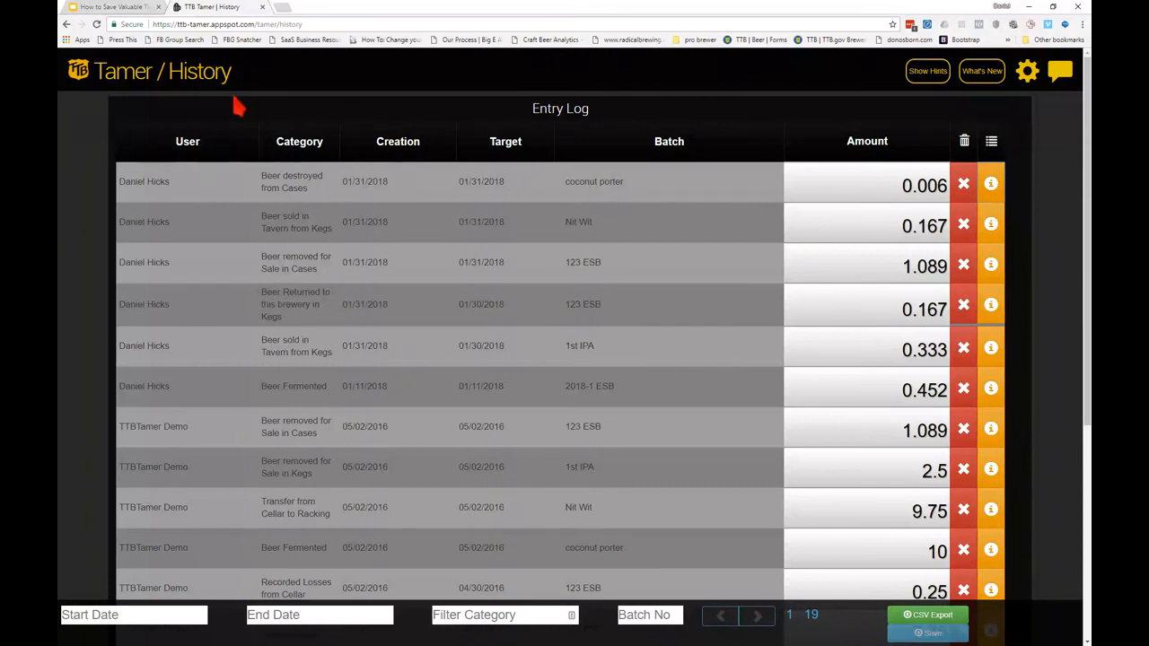
- Go to Make Reports and generate a daily report with both start and end date set to 01/31/2018
{"action": "left_click", "coordinate": [82, 79]}
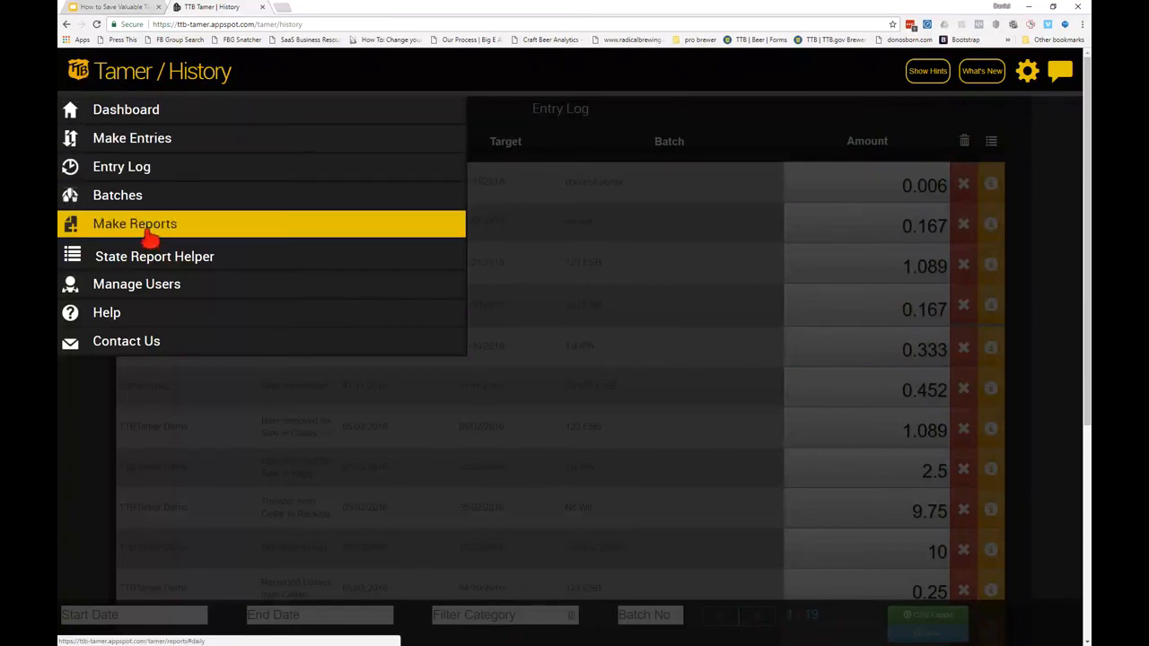
{"action": "left_click", "coordinate": [148, 232]}
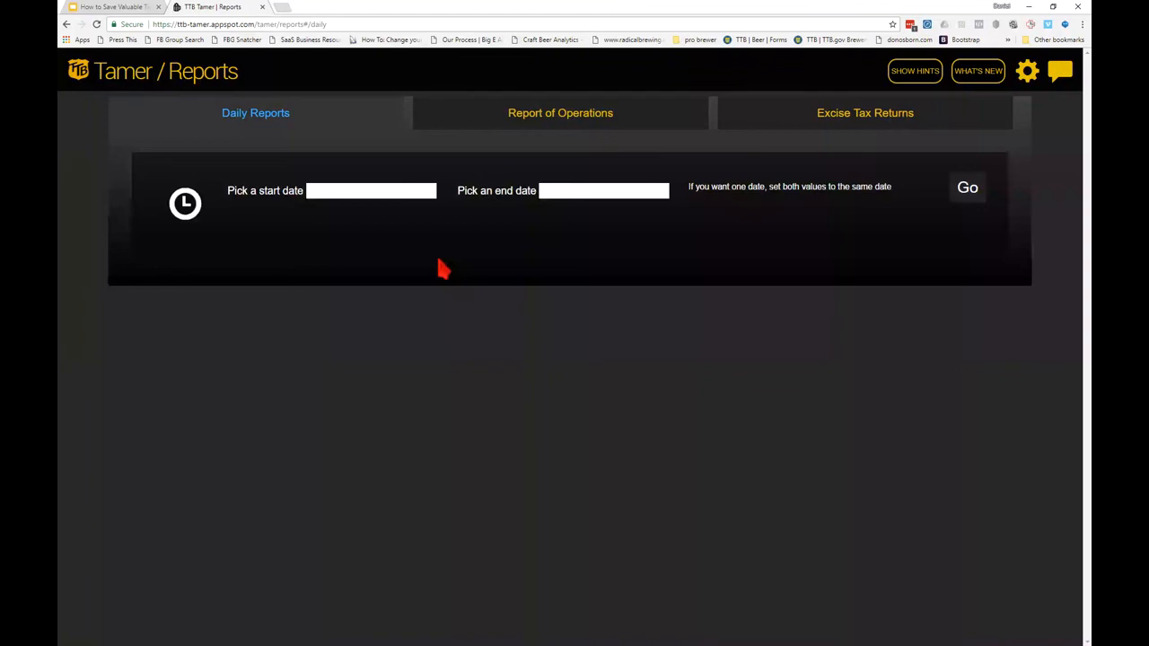
{"action": "left_click", "coordinate": [363, 192]}
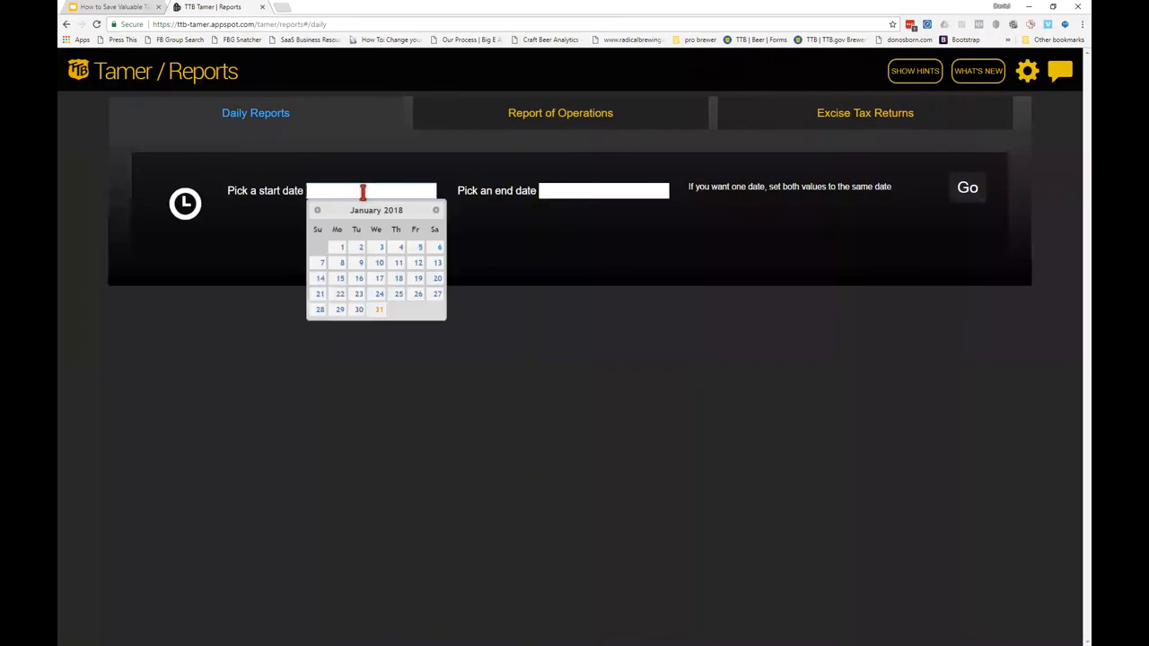
{"action": "left_click", "coordinate": [379, 310]}
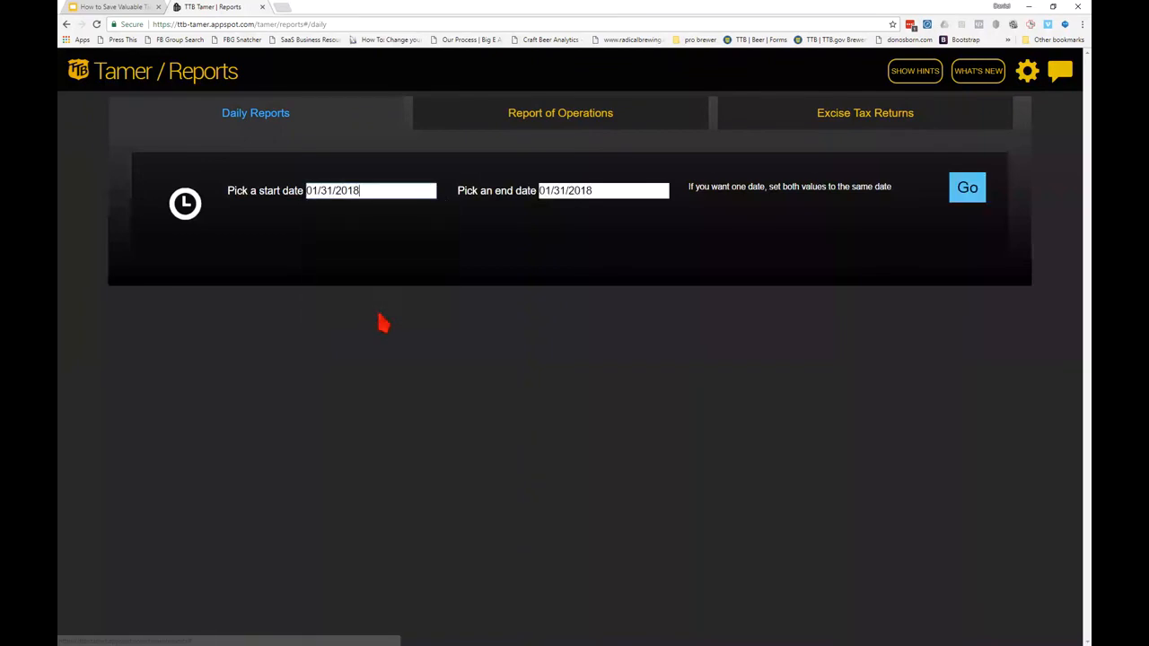
{"action": "left_click", "coordinate": [960, 199]}
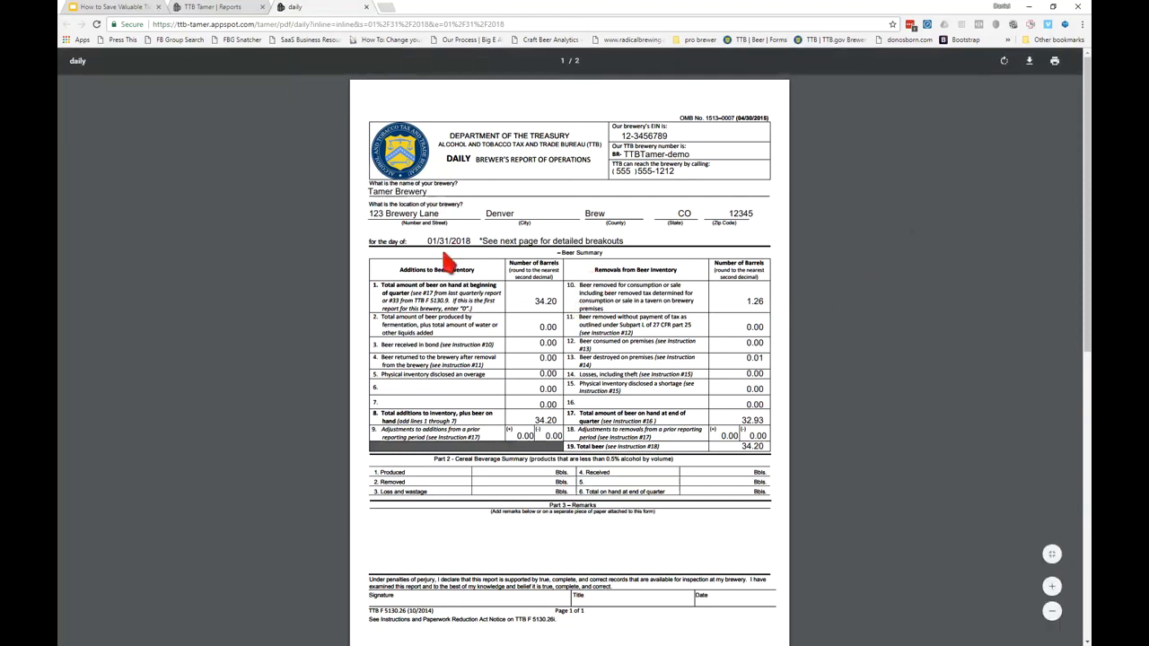
- Examine the daily report's date, its beginning beer on hand, and the amounts removed for sale and destroyed on premises
{"action": "left_click_drag", "start_coordinate": [428, 242], "coordinate": [474, 235]}
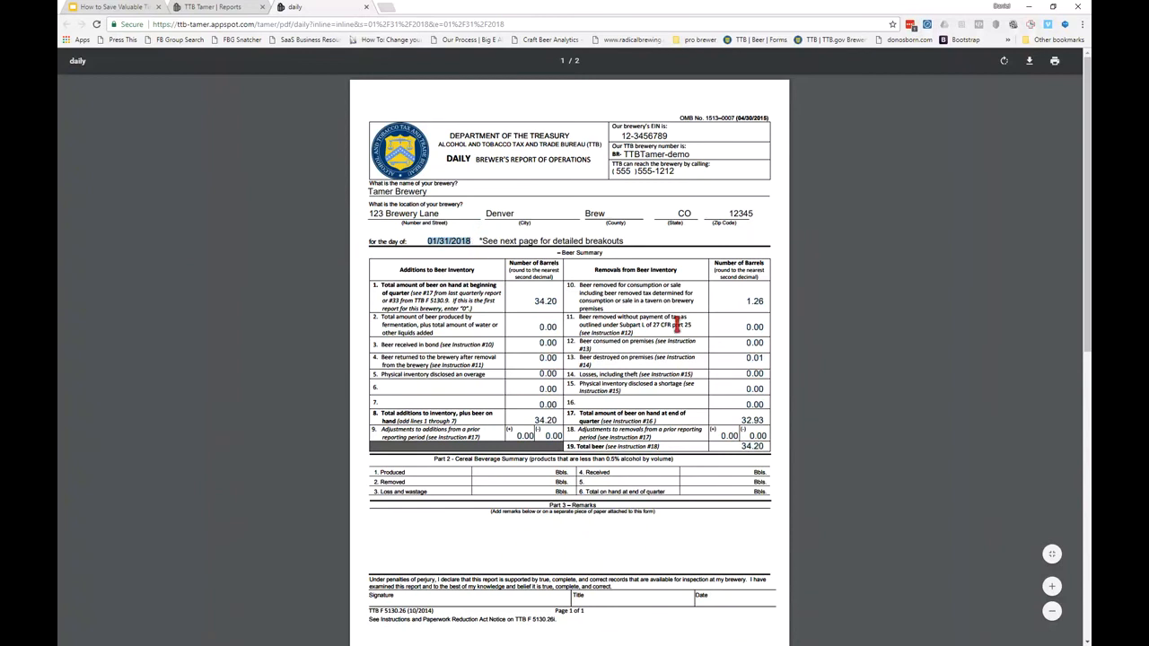
{"action": "left_click", "coordinate": [805, 360]}
{"action": "left_click_drag", "start_coordinate": [533, 302], "coordinate": [562, 297]}
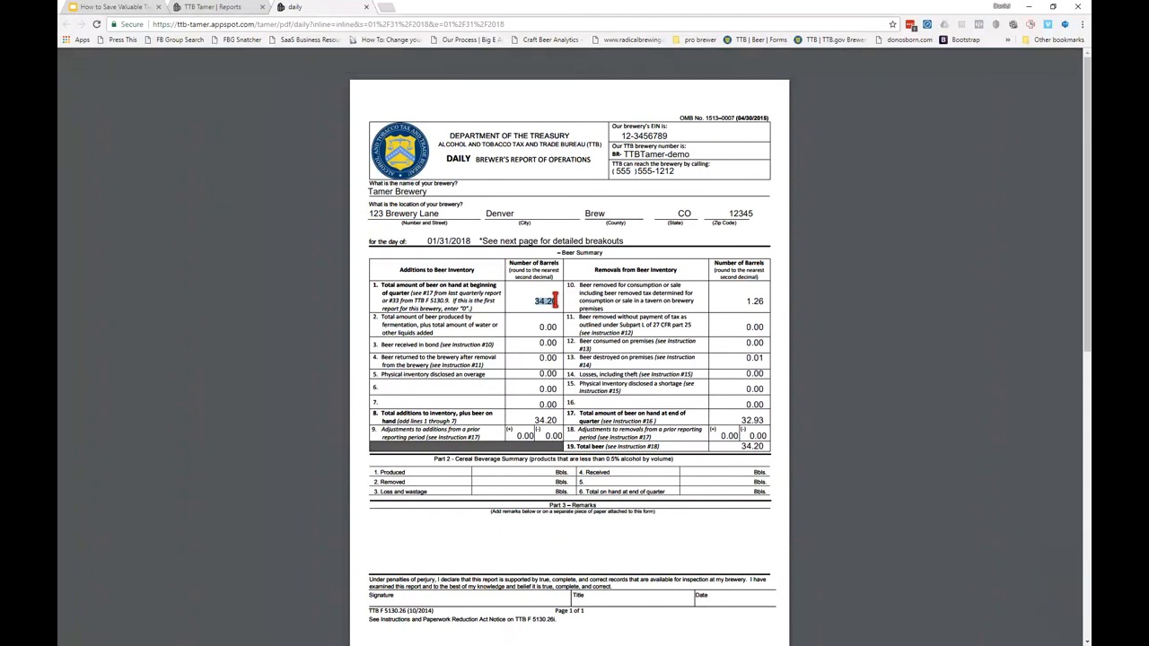
{"action": "double_click", "coordinate": [756, 300]}
{"action": "left_click", "coordinate": [757, 357]}
{"action": "double_click", "coordinate": [757, 358]}
- Review the Detailed Breakouts page for the beer destroyed from cases, removed for sale in cases and sold in tavern from kegs
{"action": "scroll", "coordinate": [799, 458], "scroll_direction": "down", "scroll_amount": 3}
{"action": "scroll", "coordinate": [799, 458], "scroll_direction": "down", "scroll_amount": 3}
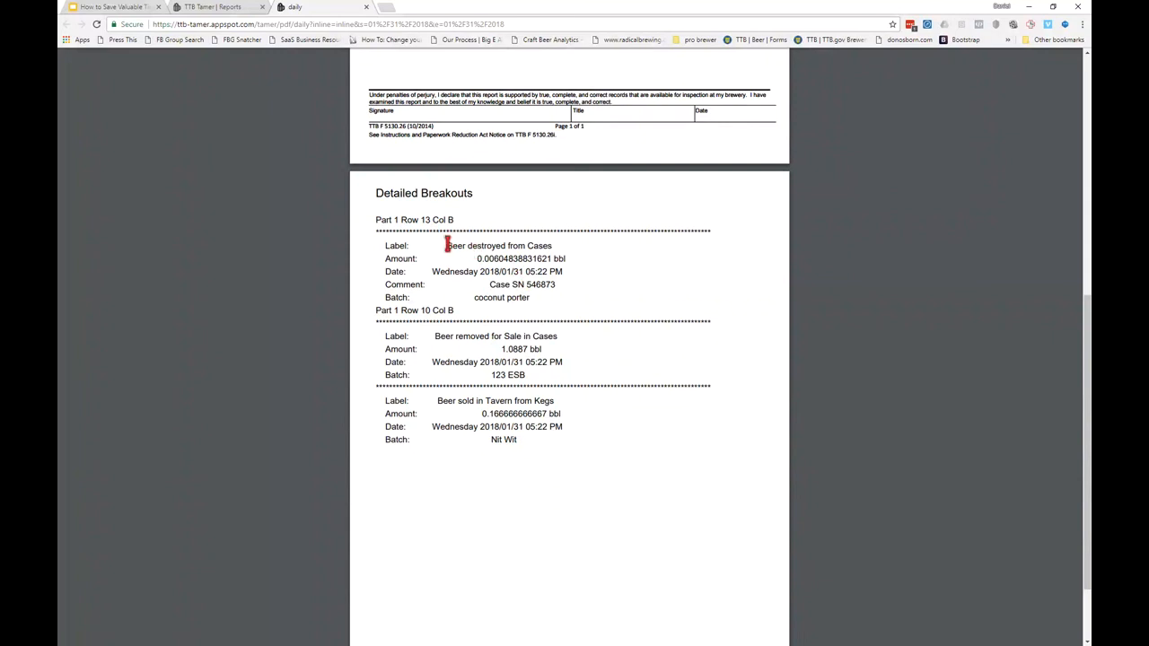
{"action": "left_click_drag", "start_coordinate": [449, 243], "coordinate": [572, 242]}
{"action": "left_click", "coordinate": [493, 260]}
{"action": "left_click_drag", "start_coordinate": [495, 259], "coordinate": [501, 260]}
{"action": "left_click_drag", "start_coordinate": [501, 259], "coordinate": [502, 259]}
{"action": "left_click_drag", "start_coordinate": [456, 336], "coordinate": [532, 336]}
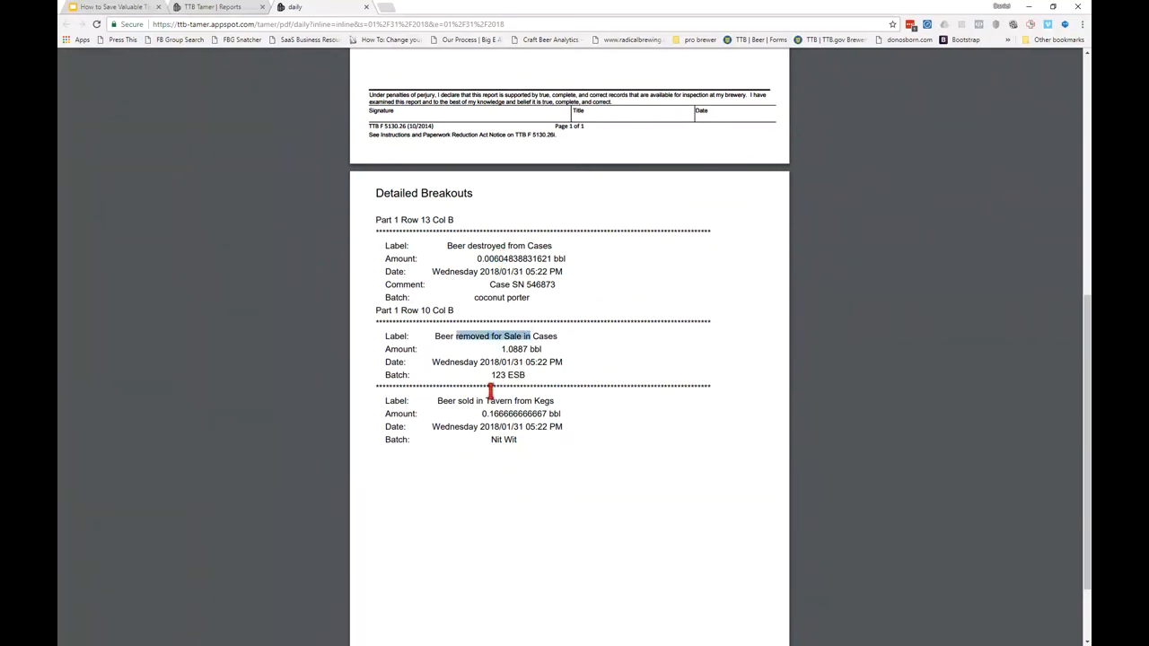
{"action": "left_click_drag", "start_coordinate": [458, 401], "coordinate": [526, 401]}
{"action": "left_click_drag", "start_coordinate": [535, 336], "coordinate": [486, 334]}
{"action": "left_click_drag", "start_coordinate": [532, 401], "coordinate": [468, 403]}
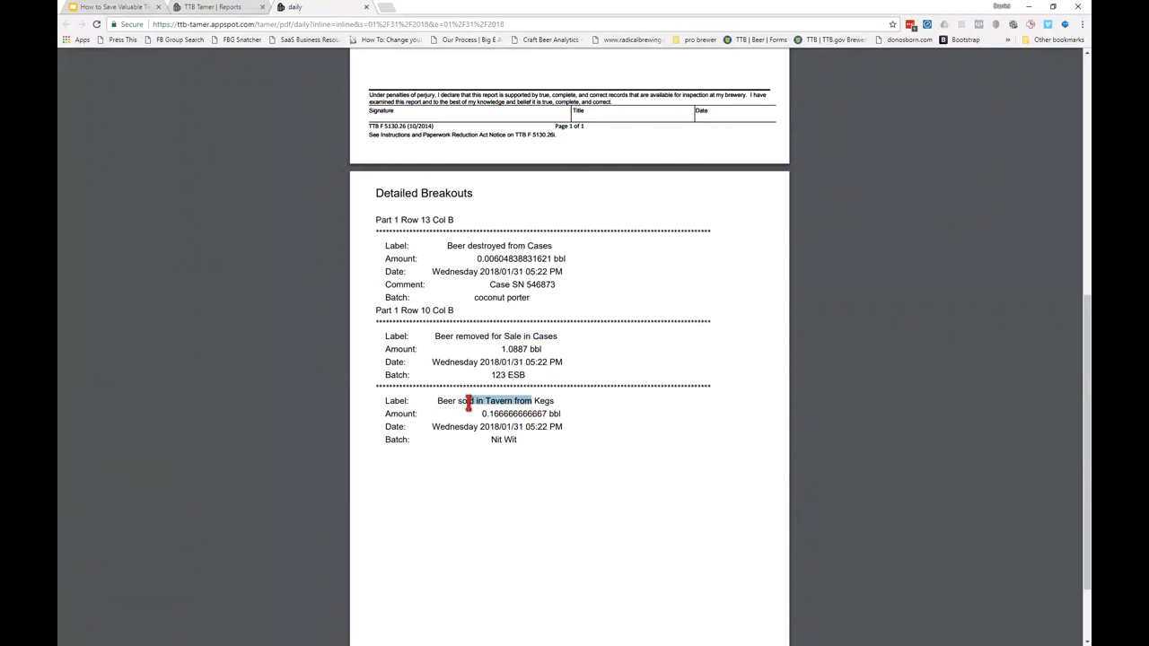
{"action": "scroll", "coordinate": [645, 454], "scroll_direction": "up", "scroll_amount": 3}
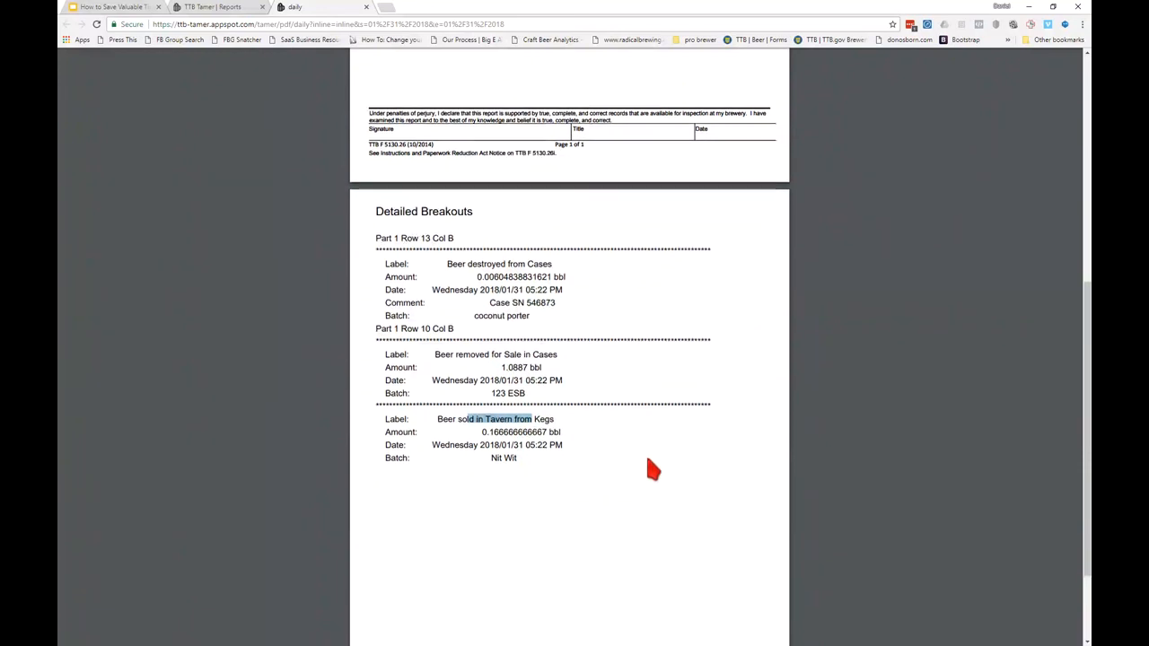
- Go to Report of Operations, check the list of previous reports, and generate the quarterly operations report for 01/01 - 03/31/18
{"action": "scroll", "coordinate": [655, 467], "scroll_direction": "down", "scroll_amount": 1}
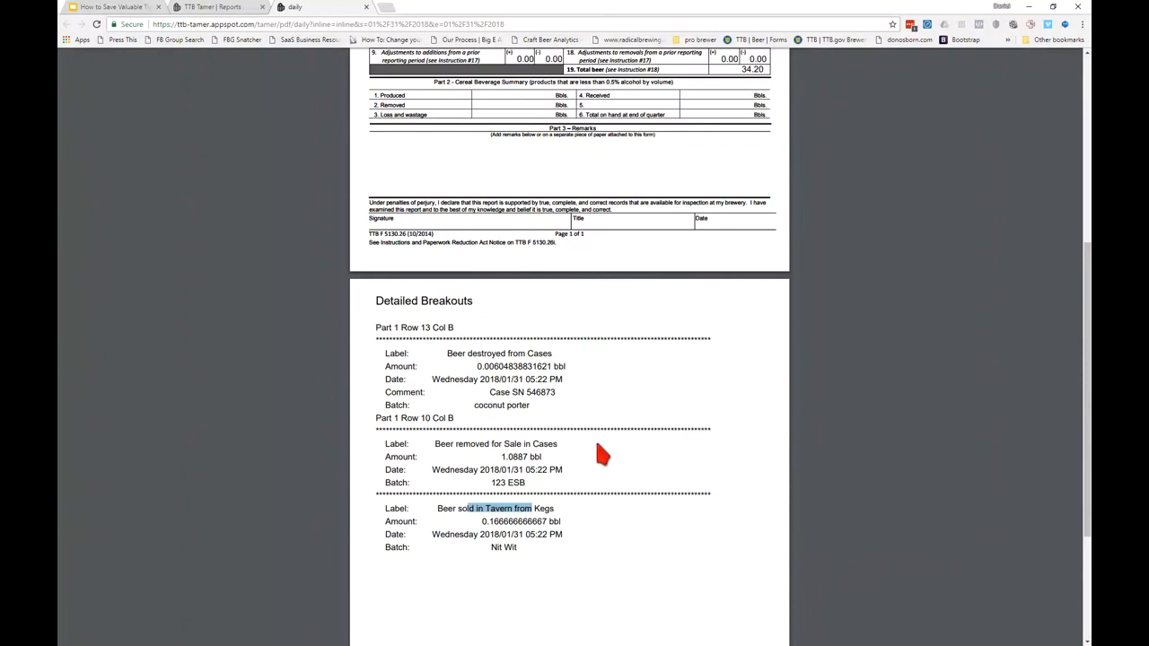
{"action": "scroll", "coordinate": [574, 390], "scroll_direction": "up", "scroll_amount": 4}
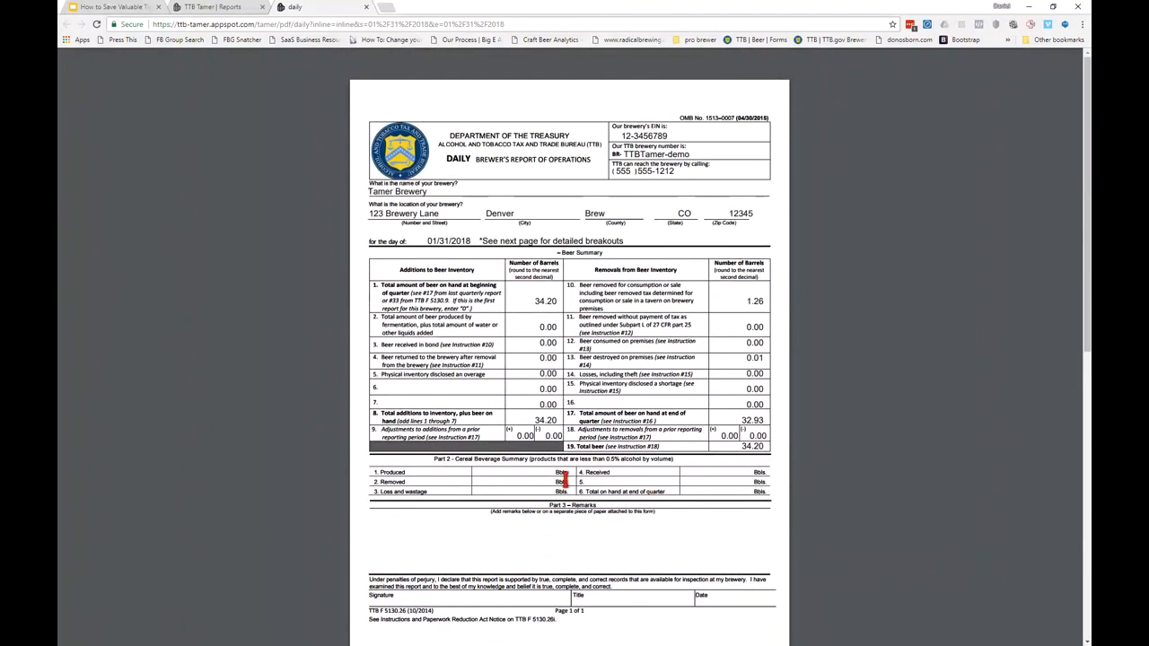
{"action": "left_click", "coordinate": [235, 8]}
{"action": "left_click", "coordinate": [565, 126]}
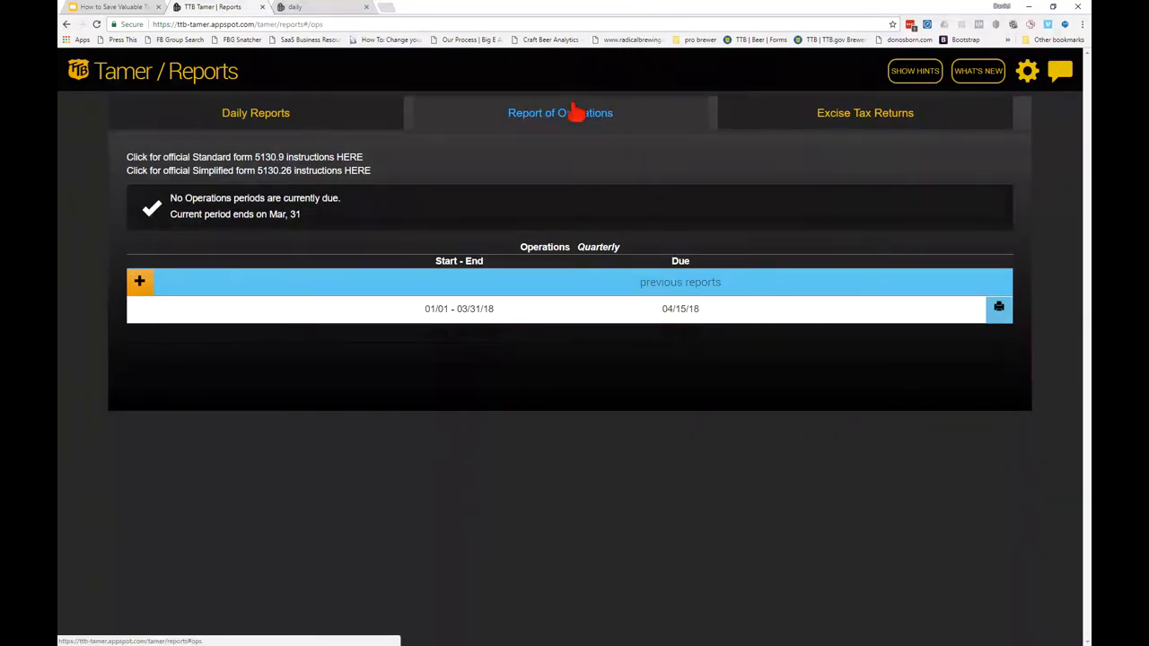
{"action": "left_click", "coordinate": [144, 285]}
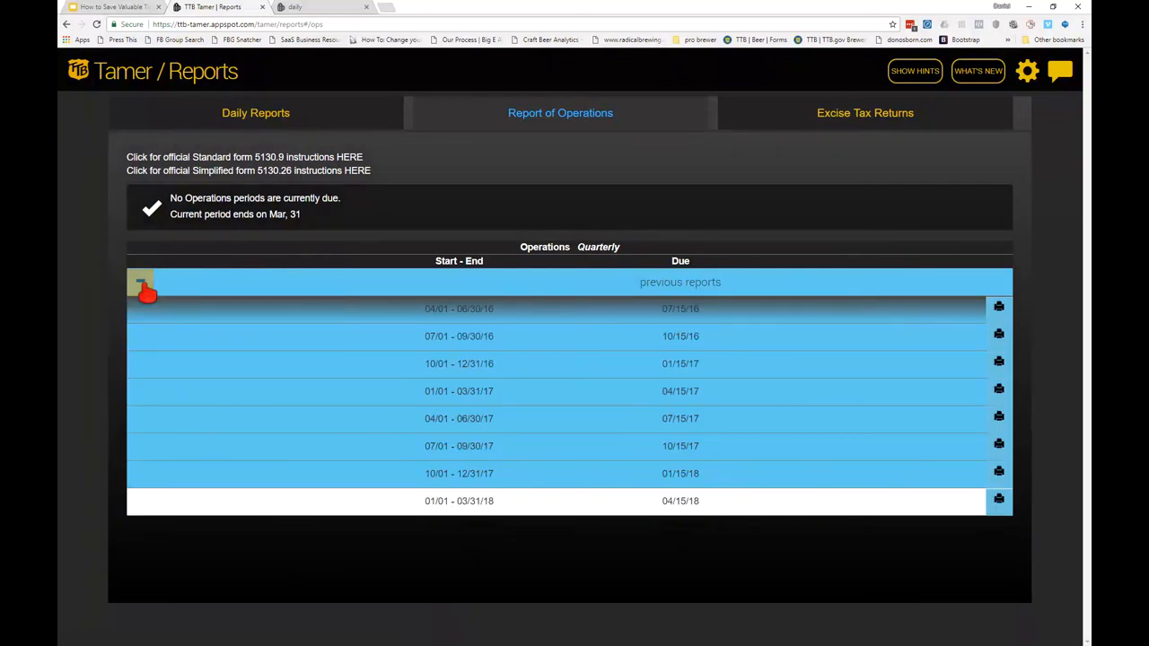
{"action": "left_click", "coordinate": [142, 286]}
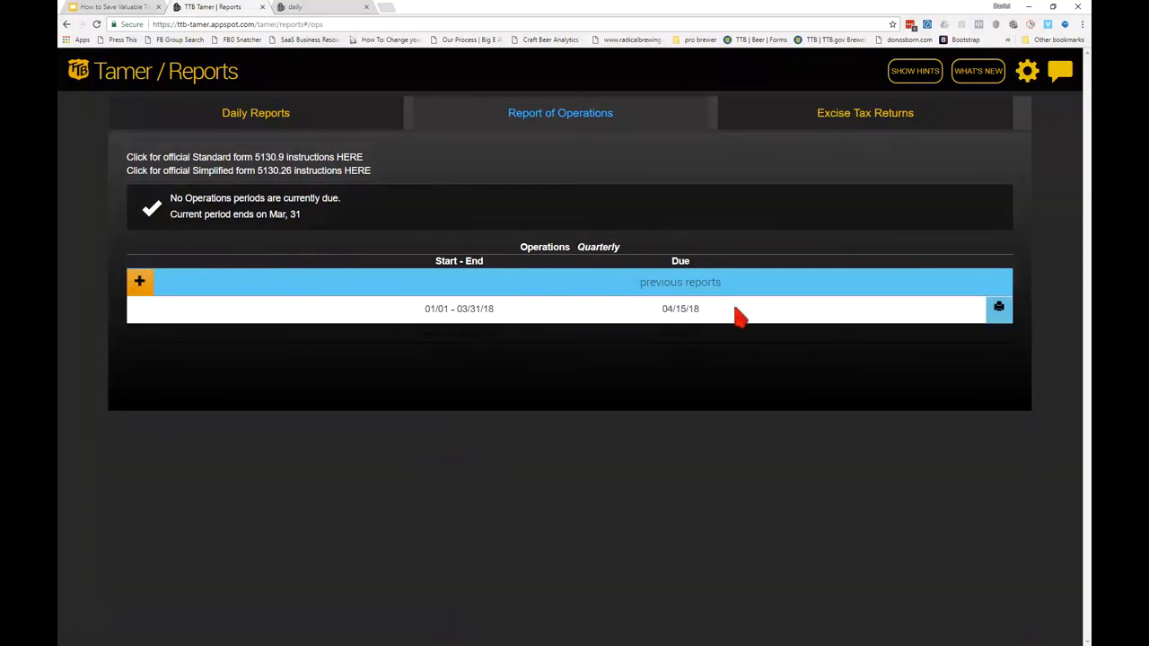
{"action": "left_click", "coordinate": [998, 310]}
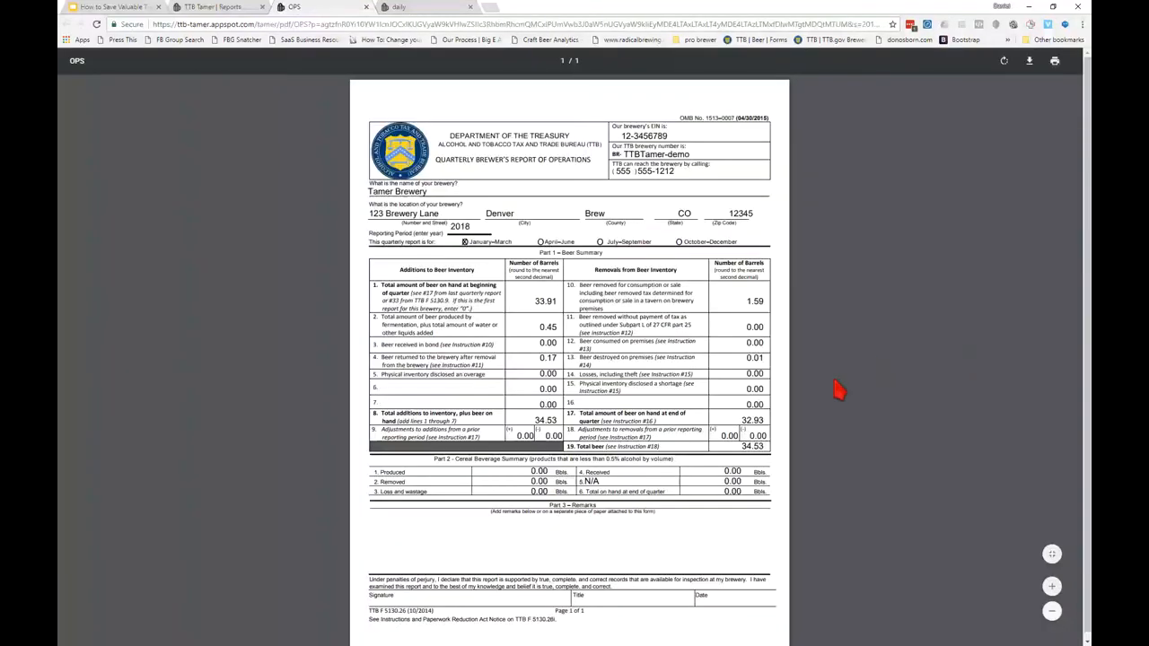
{"action": "scroll", "coordinate": [808, 370], "scroll_direction": "down", "scroll_amount": 1}
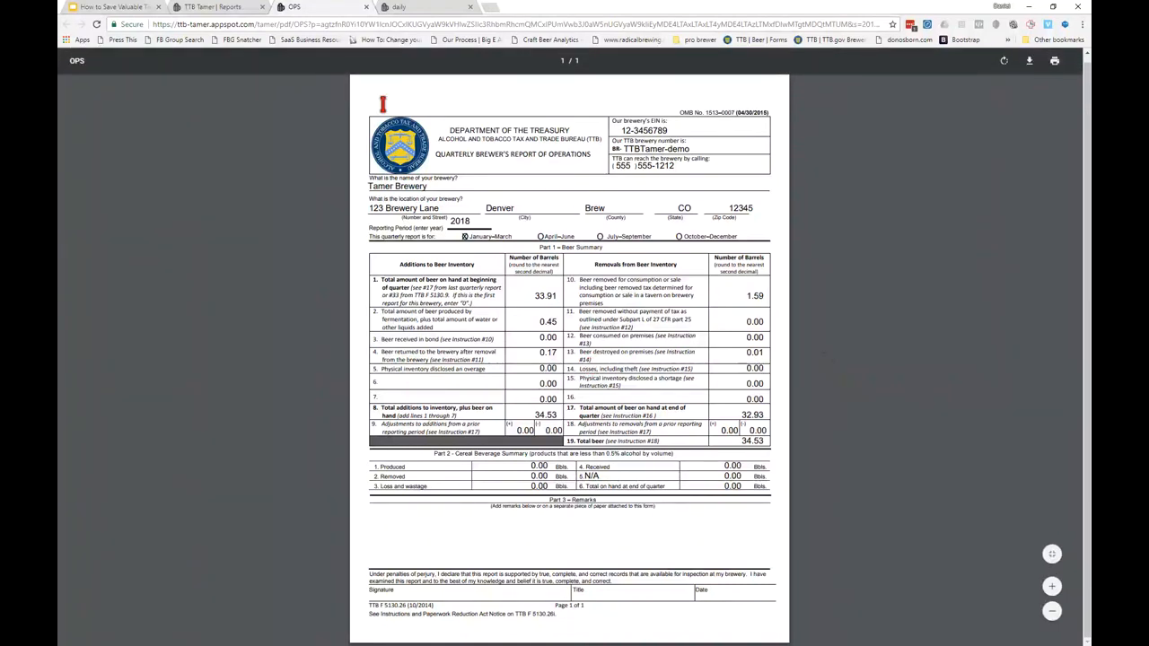
- Go to Excise Tax Returns, check the list of previous returns, and generate the 2018-1 return for 01/01 - 03/31/18
{"action": "left_click", "coordinate": [250, 8]}
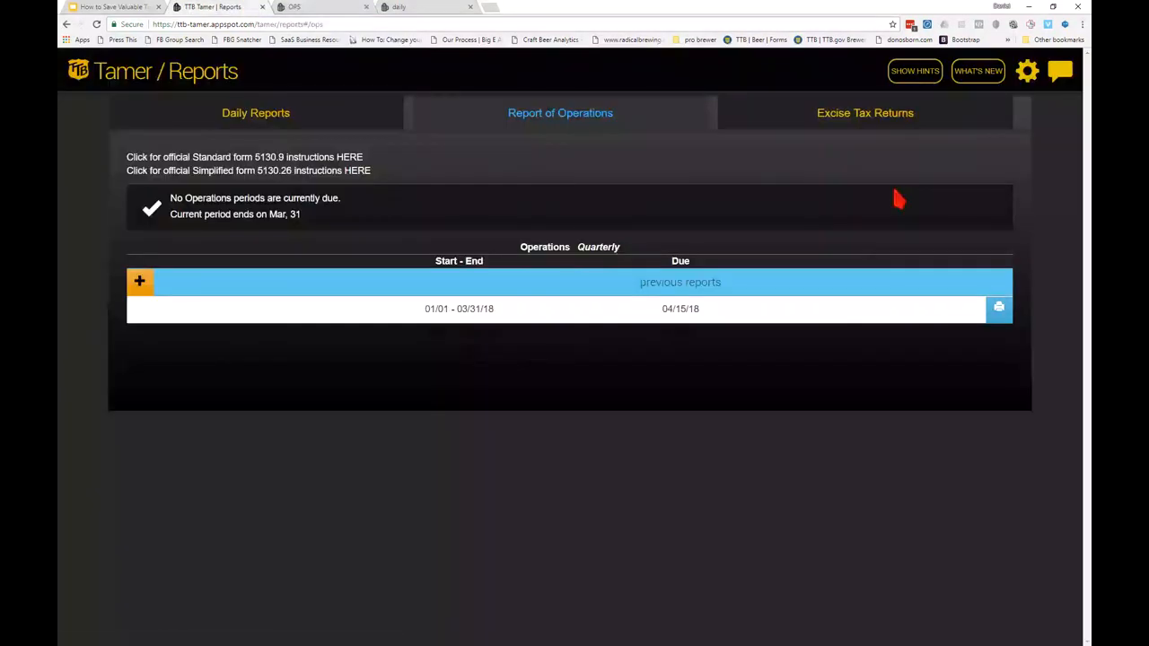
{"action": "left_click", "coordinate": [880, 119]}
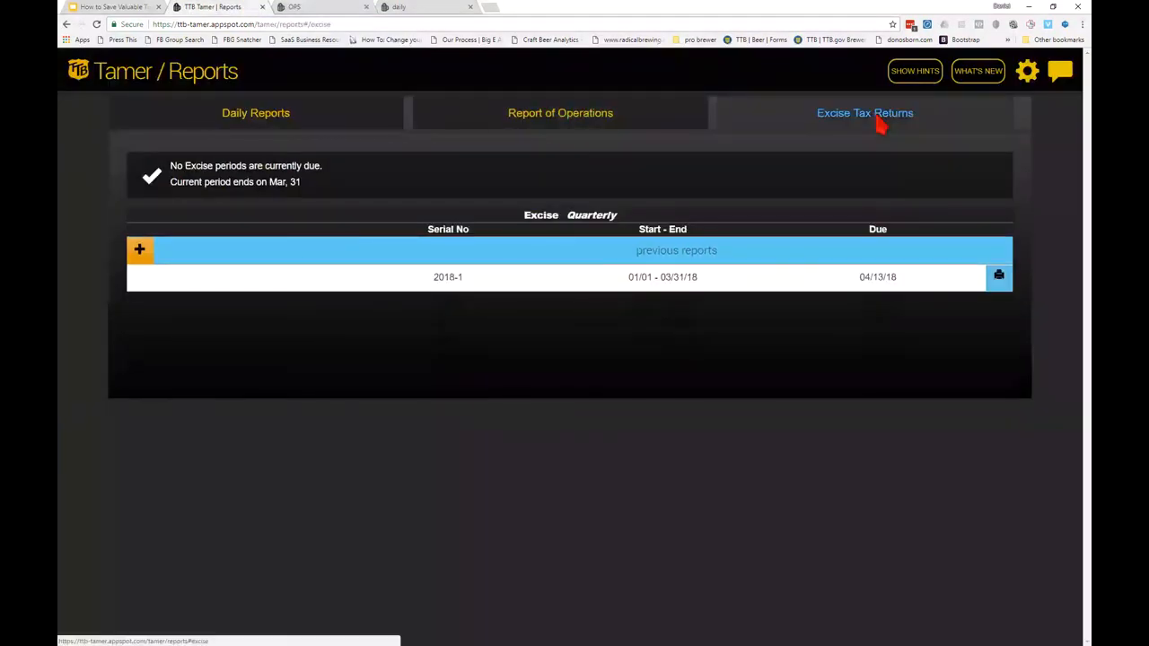
{"action": "left_click", "coordinate": [136, 252]}
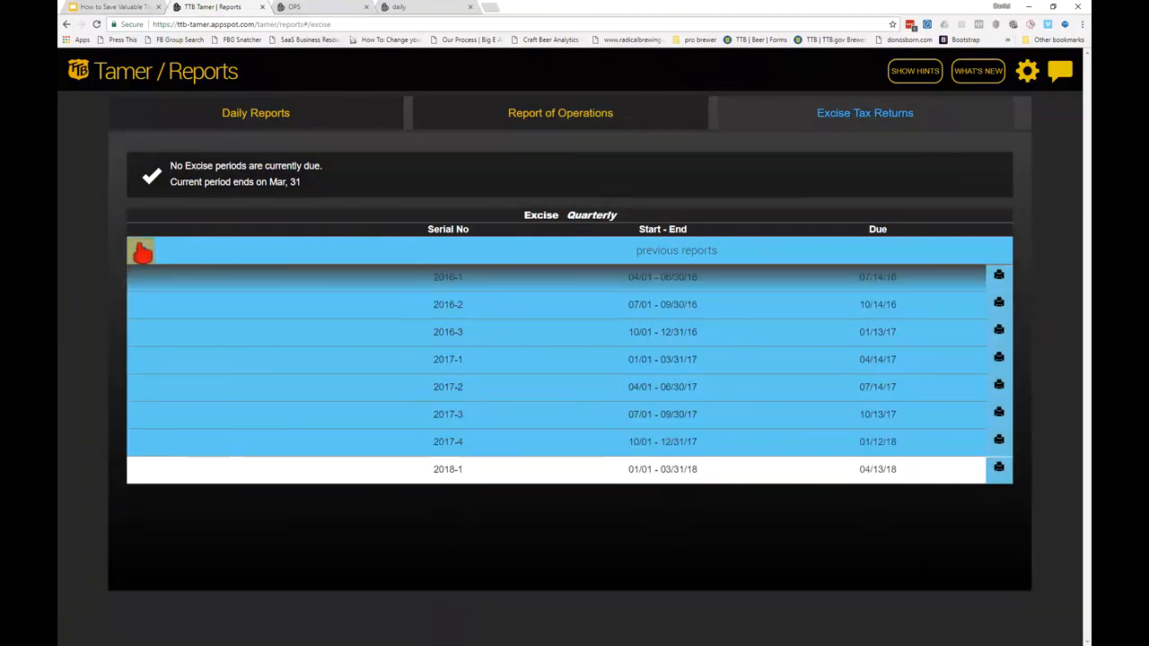
{"action": "left_click", "coordinate": [142, 251]}
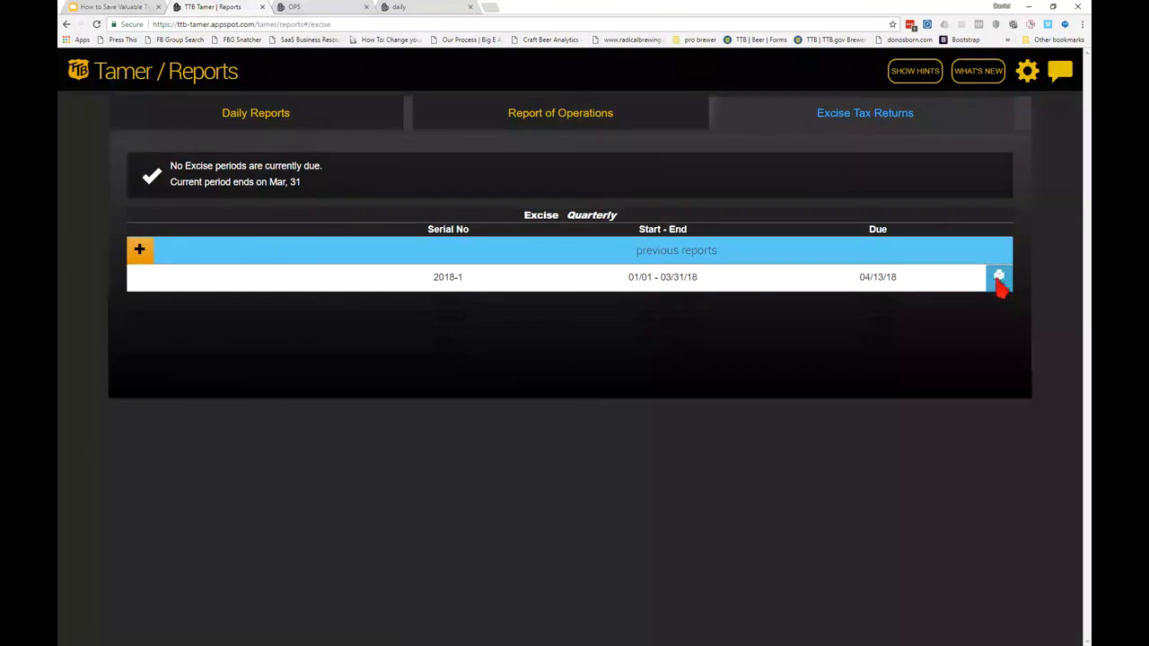
{"action": "left_click", "coordinate": [998, 278]}
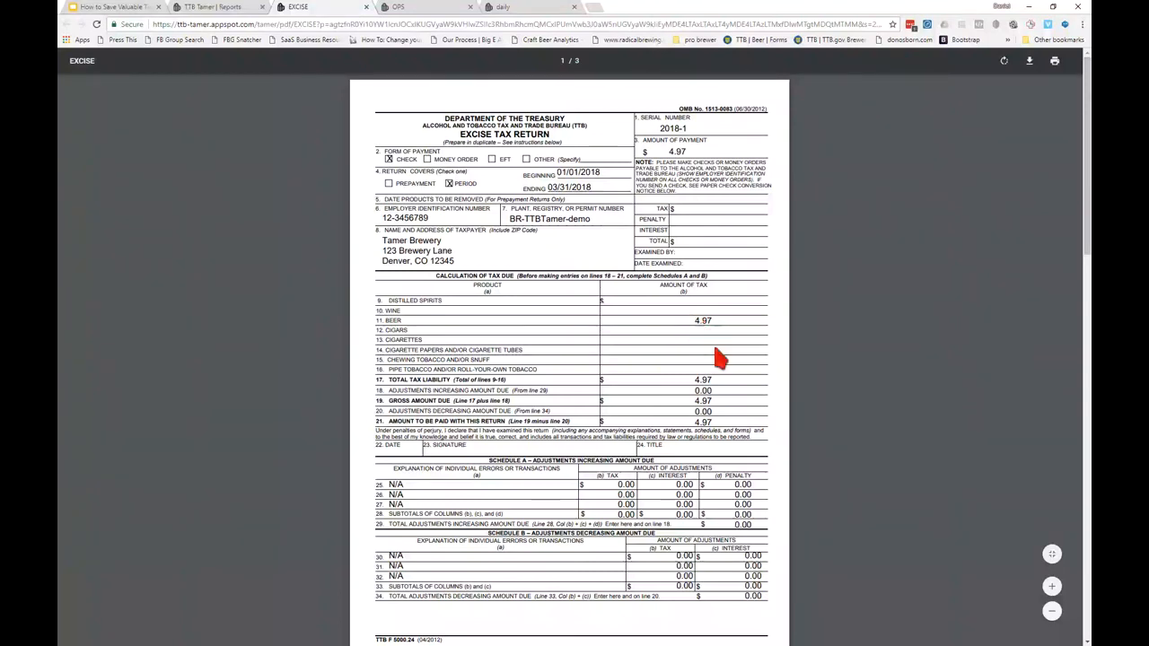
{"action": "scroll", "coordinate": [718, 354], "scroll_direction": "down", "scroll_amount": 1}
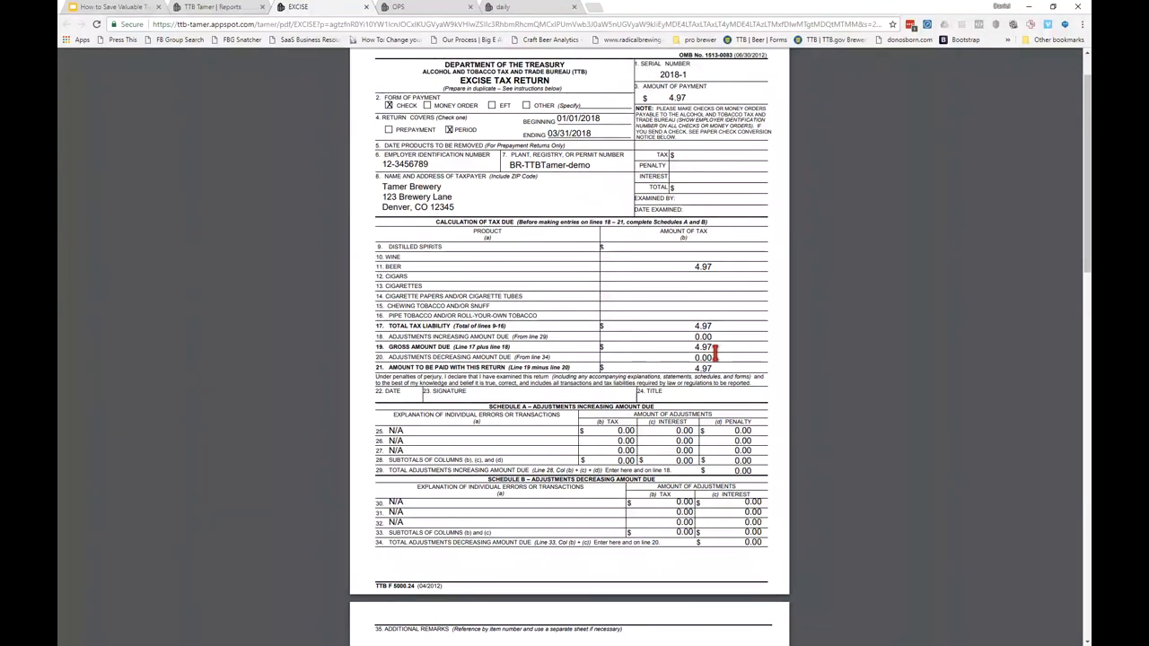
{"action": "scroll", "coordinate": [716, 352], "scroll_direction": "up", "scroll_amount": 1}
- Return to TTB Tamer, open the State Report Helper and calculate the figures for January 2018
{"action": "left_click", "coordinate": [216, 8]}
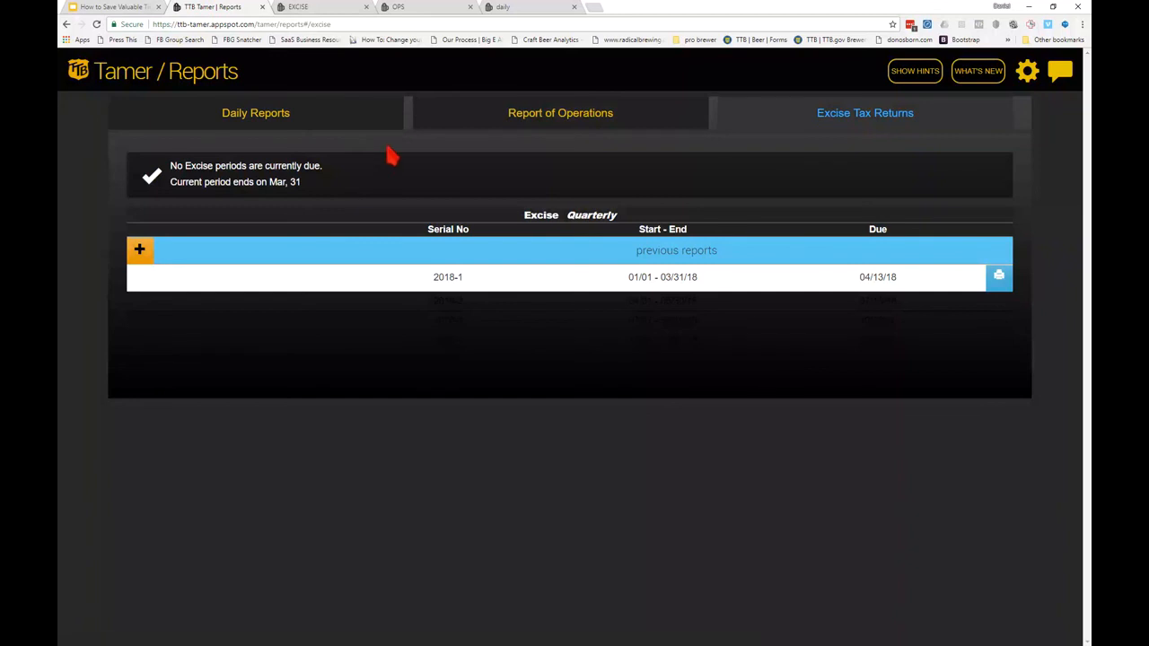
{"action": "left_click", "coordinate": [91, 78]}
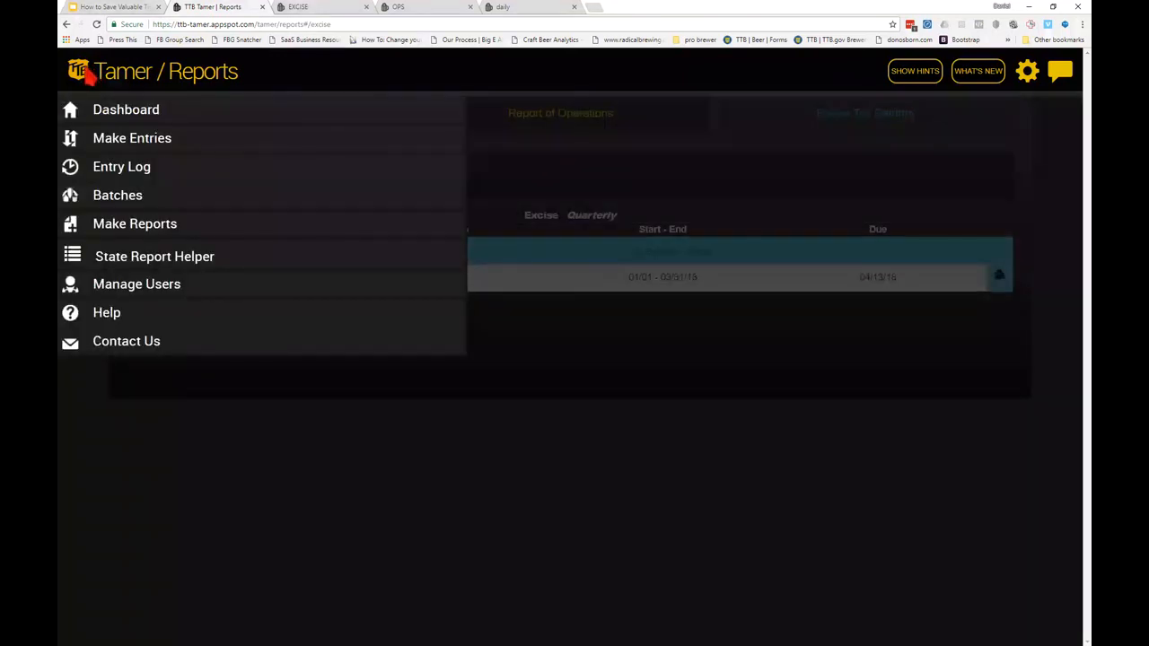
{"action": "left_click", "coordinate": [155, 265]}
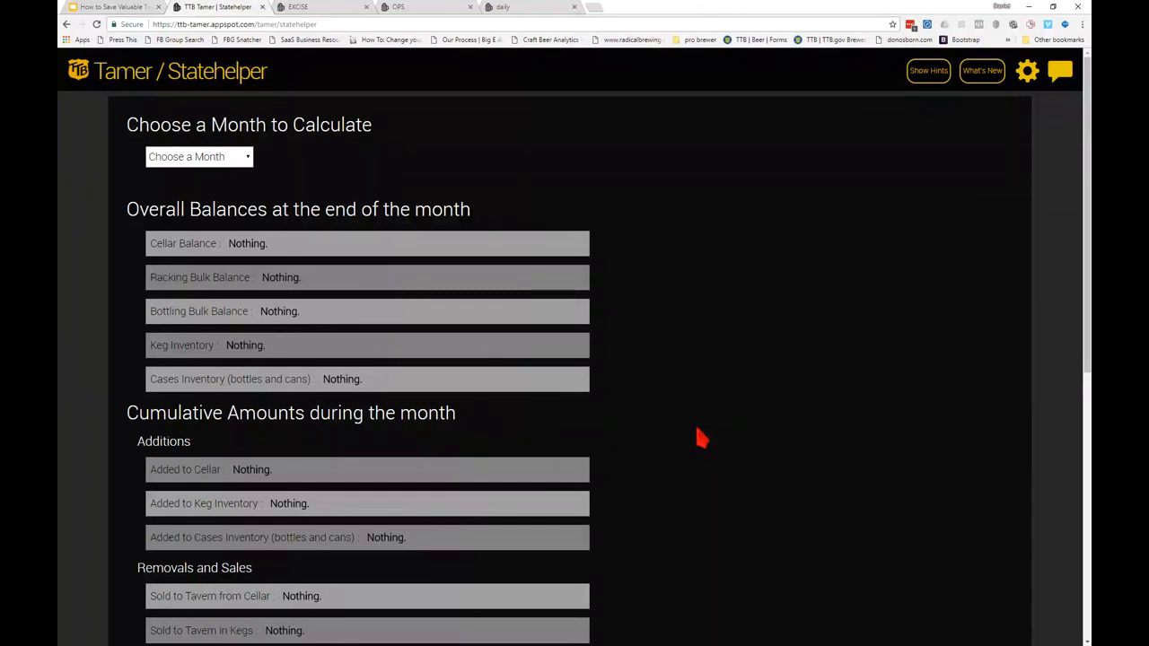
{"action": "scroll", "coordinate": [702, 440], "scroll_direction": "down", "scroll_amount": 4}
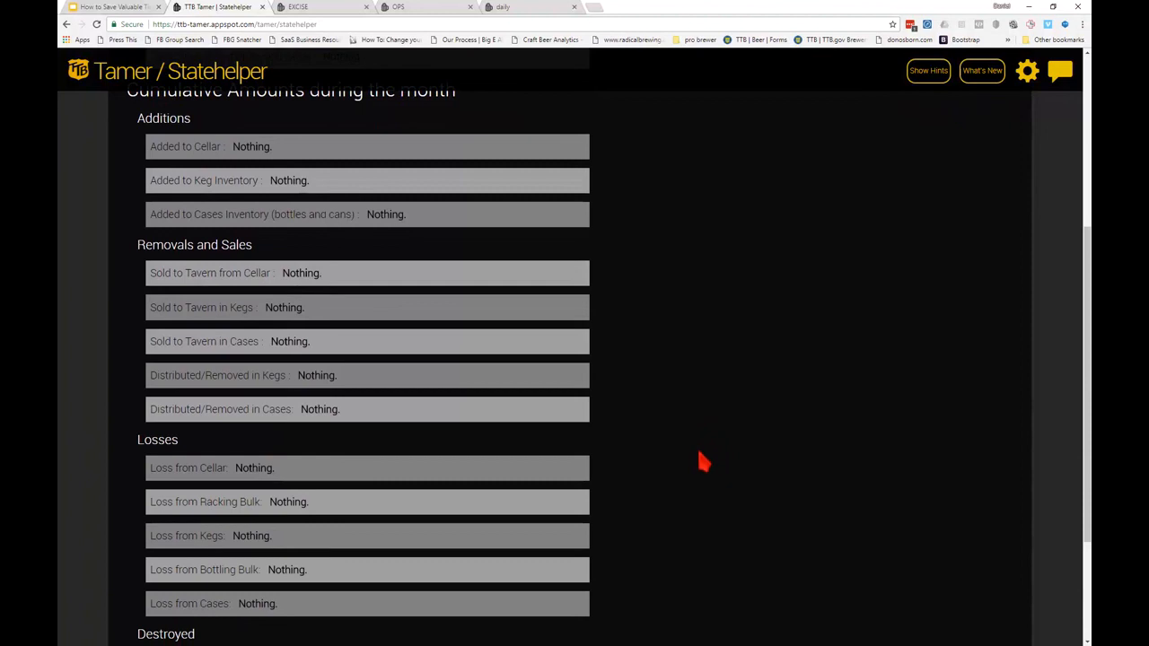
{"action": "scroll", "coordinate": [698, 467], "scroll_direction": "up", "scroll_amount": 4}
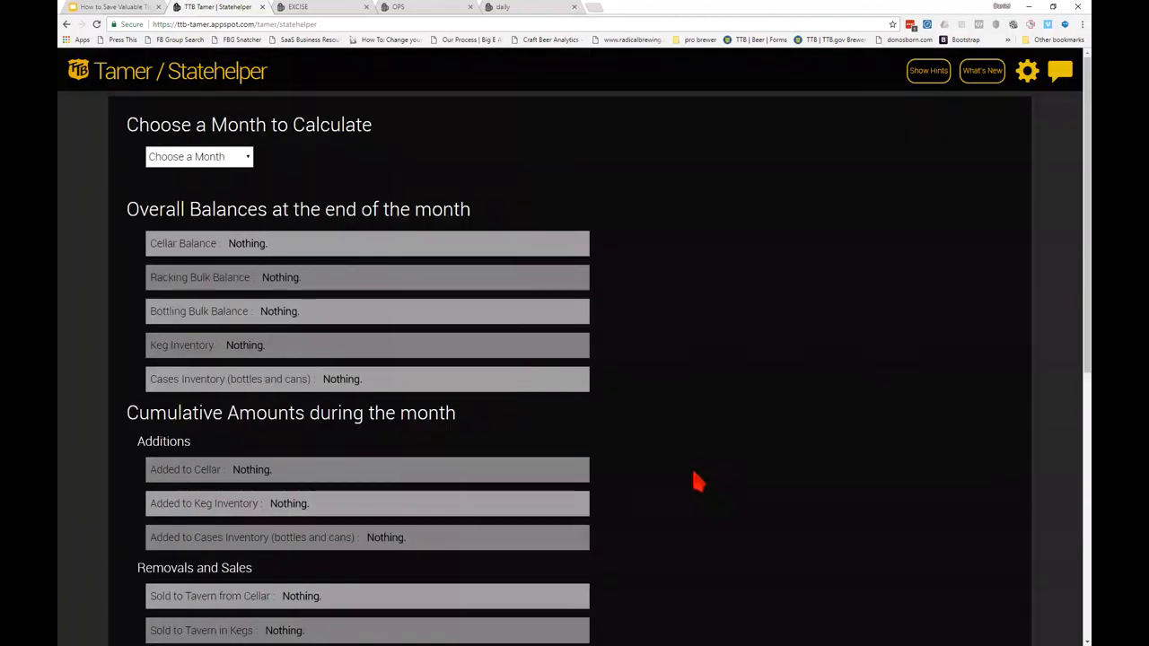
{"action": "left_click", "coordinate": [248, 158]}
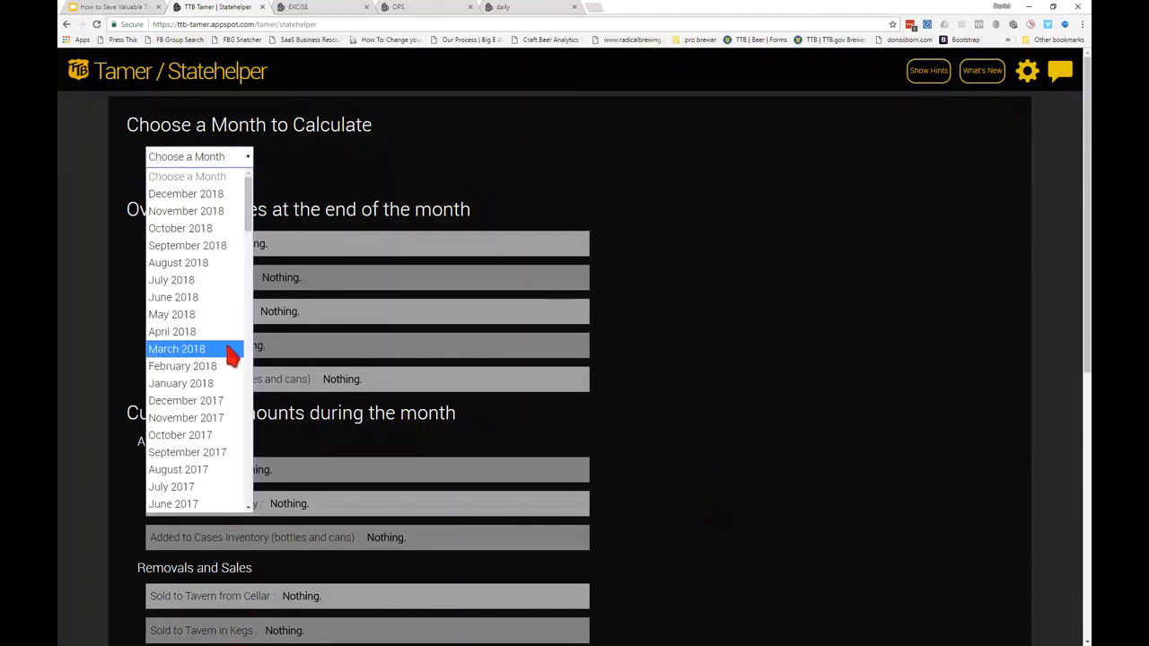
{"action": "left_click", "coordinate": [190, 384]}
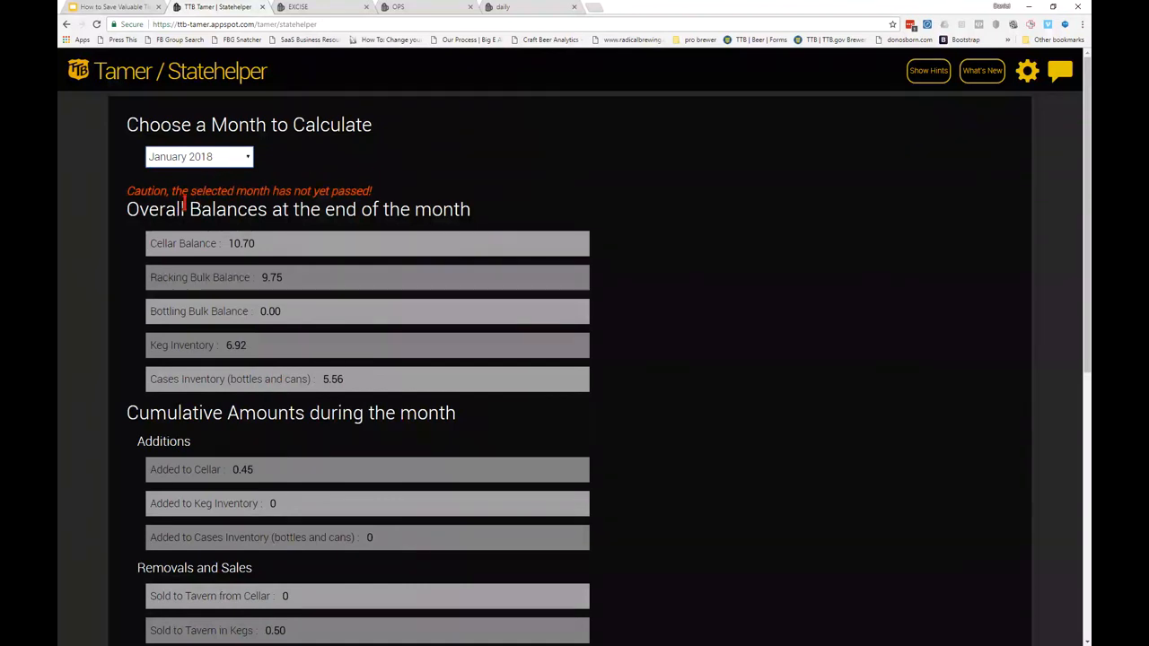
- Examine the January 2018 caution note, end-of-month balances, and cumulative additions, removals and sales, losses and destroyed amounts
{"action": "left_click_drag", "start_coordinate": [129, 189], "coordinate": [378, 187]}
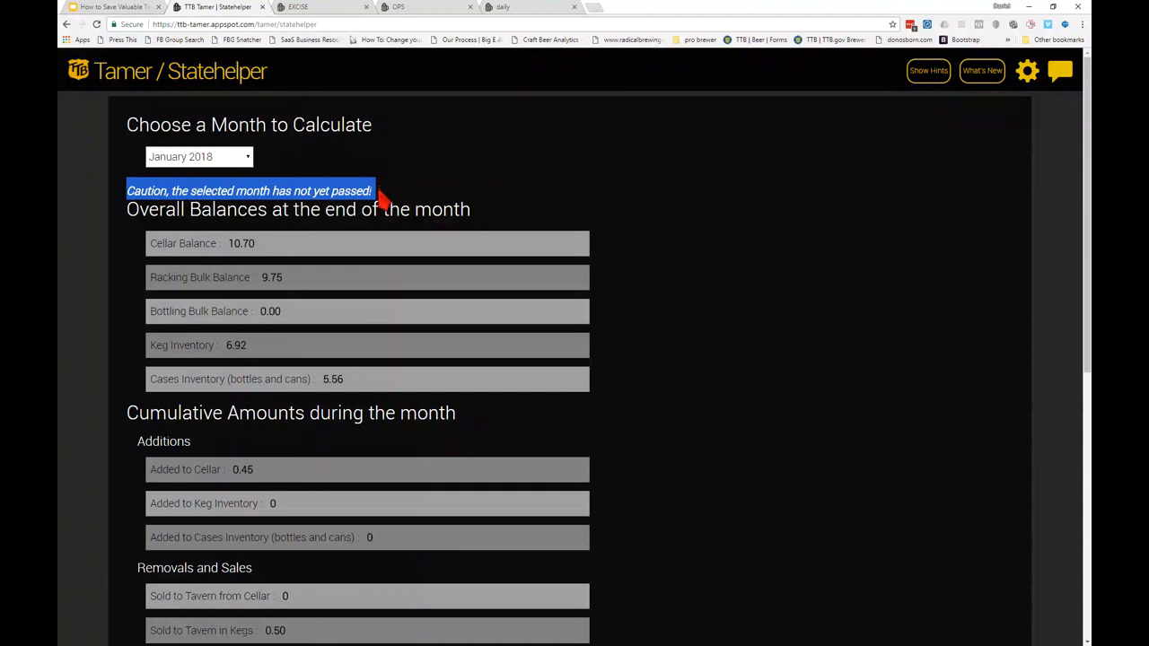
{"action": "left_click", "coordinate": [741, 359]}
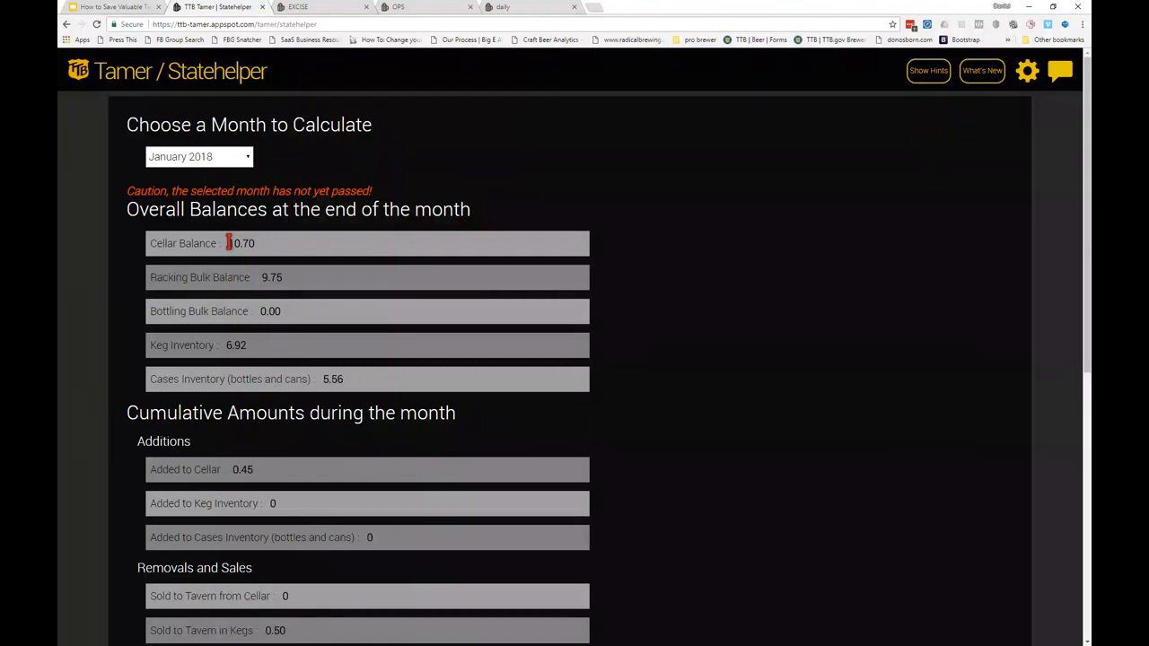
{"action": "left_click_drag", "start_coordinate": [229, 244], "coordinate": [405, 372]}
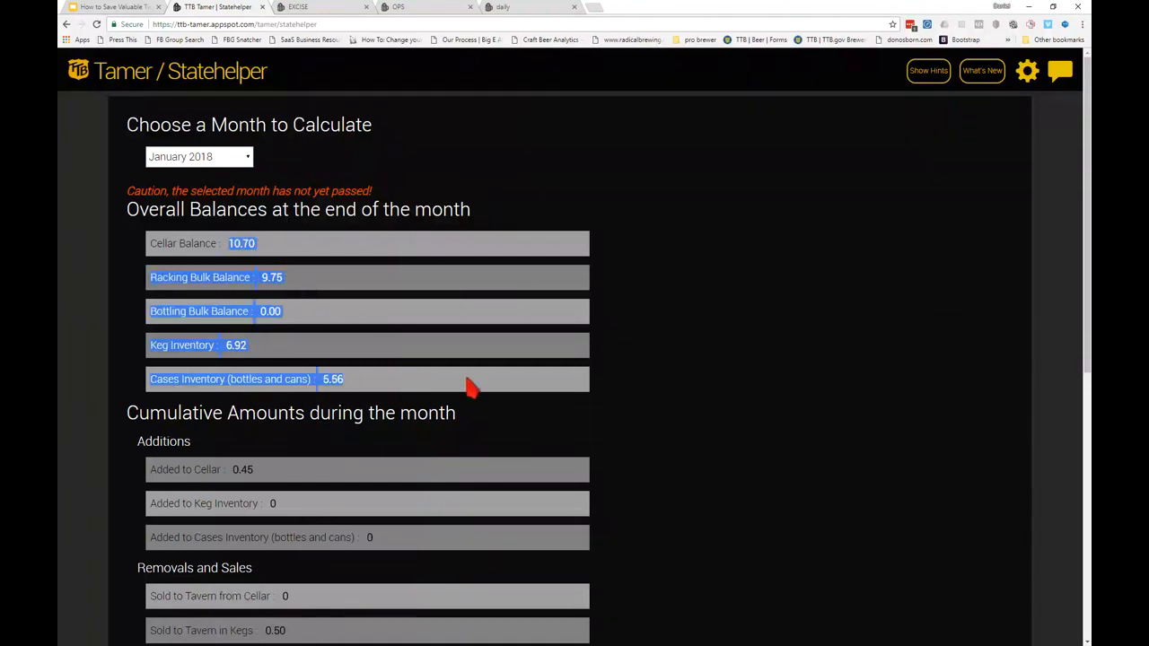
{"action": "left_click", "coordinate": [733, 422]}
{"action": "scroll", "coordinate": [693, 408], "scroll_direction": "down", "scroll_amount": 3}
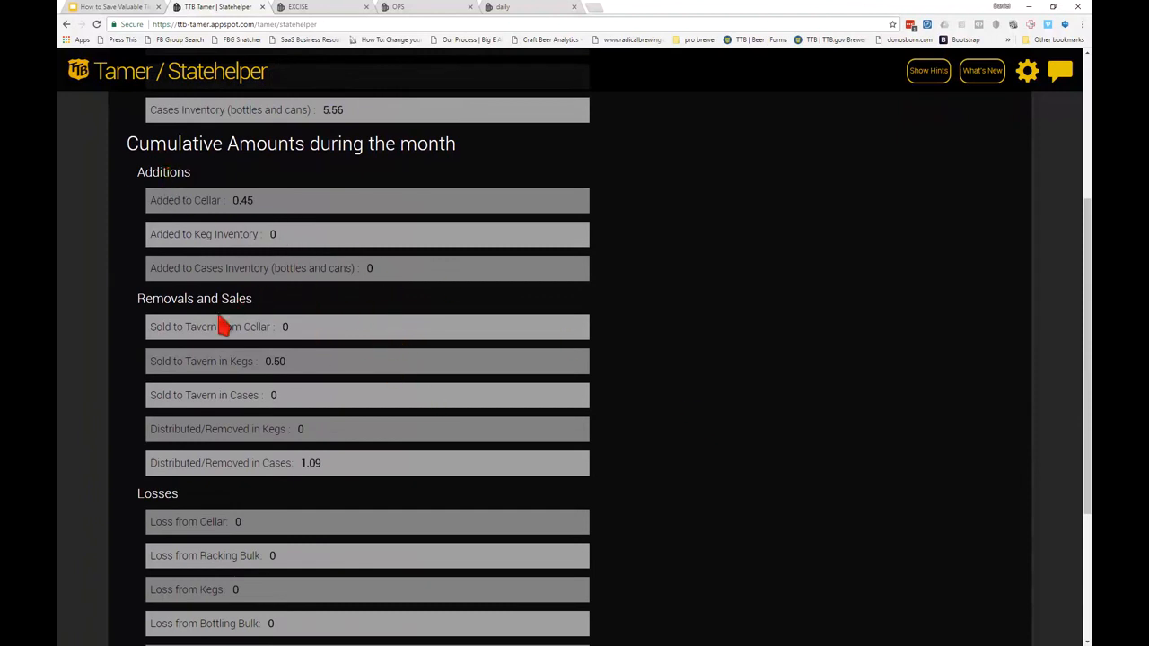
{"action": "scroll", "coordinate": [538, 413], "scroll_direction": "down", "scroll_amount": 3}
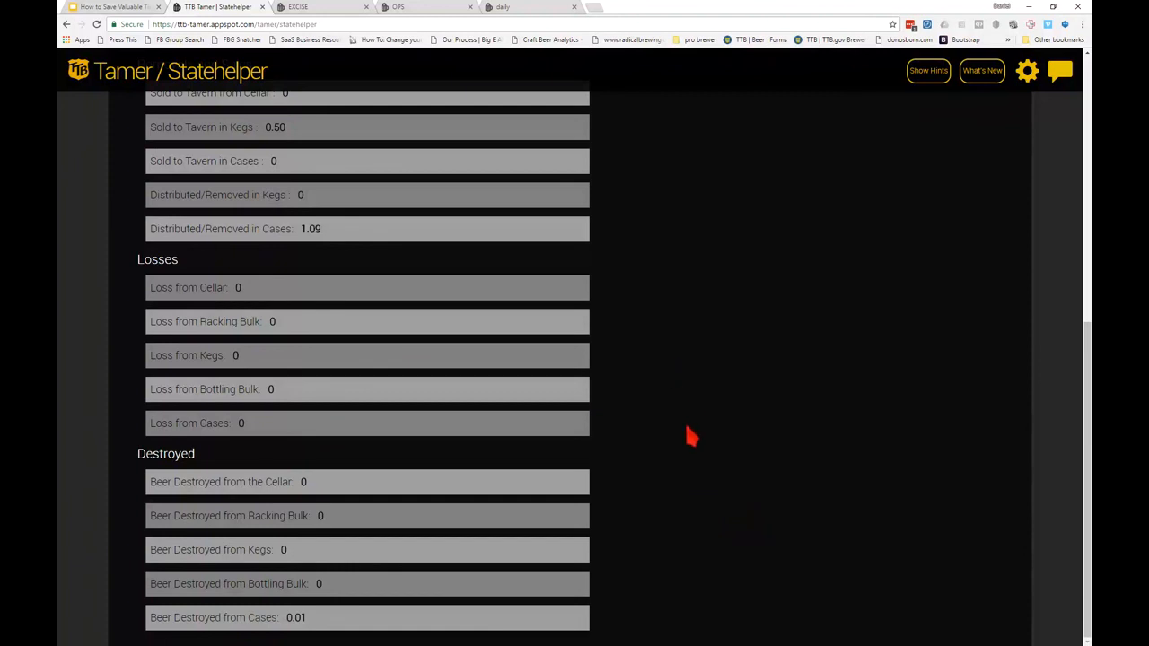
{"action": "scroll", "coordinate": [689, 485], "scroll_direction": "up", "scroll_amount": 6}
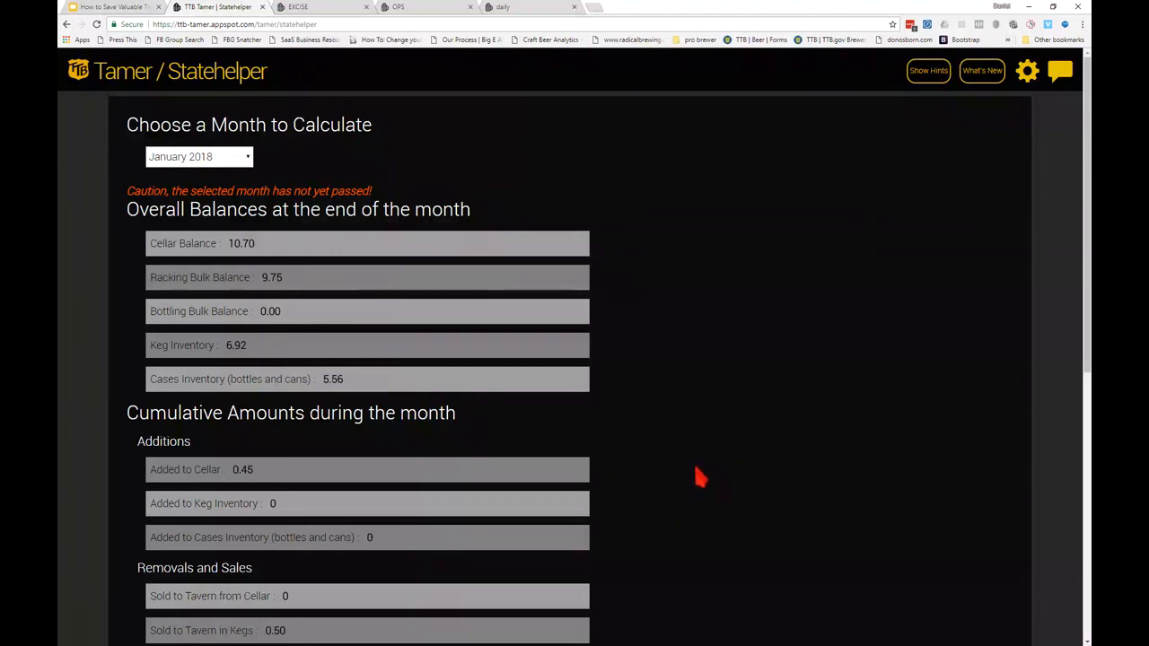
{"action": "scroll", "coordinate": [694, 463], "scroll_direction": "down", "scroll_amount": 5}
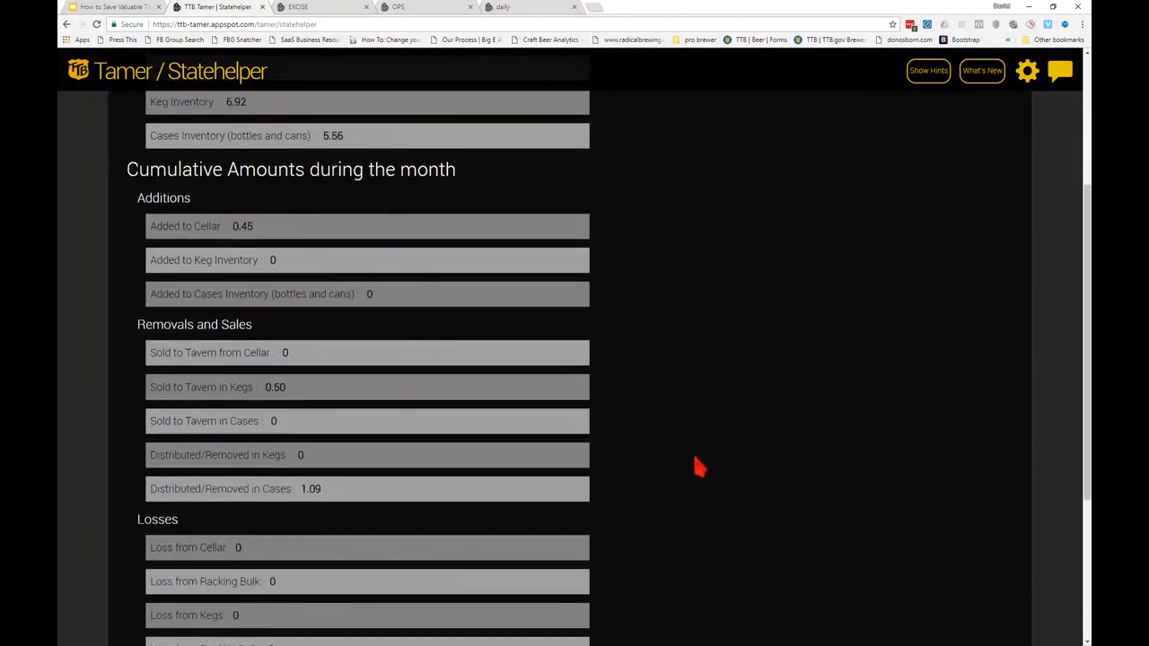
{"action": "scroll", "coordinate": [694, 463], "scroll_direction": "up", "scroll_amount": 5}
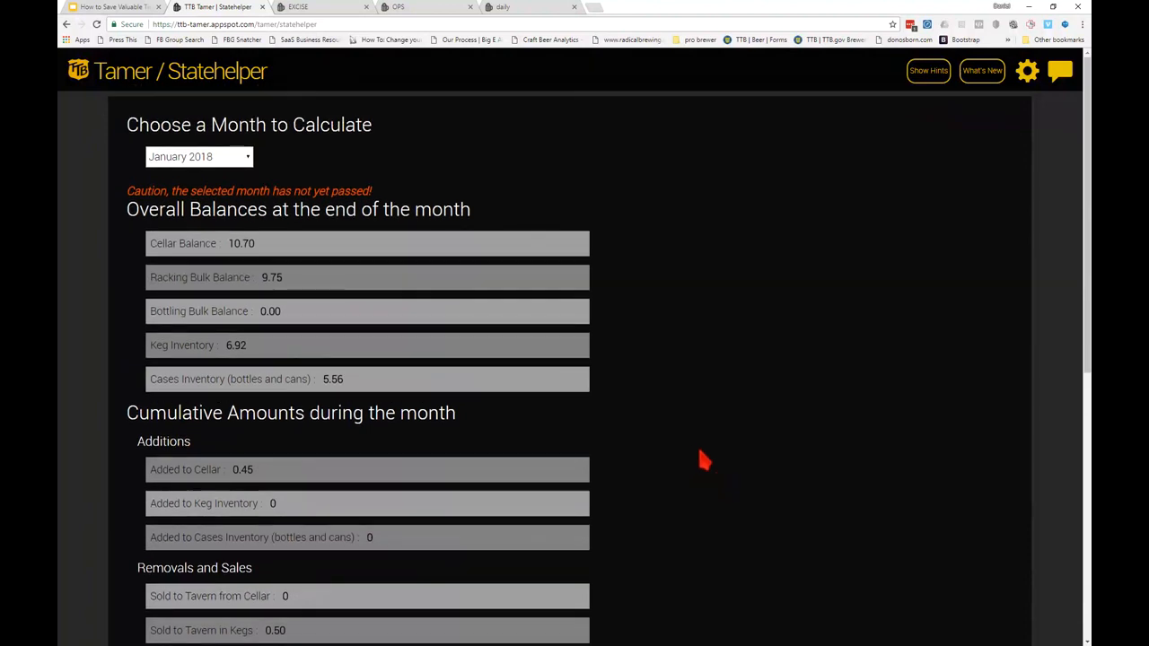